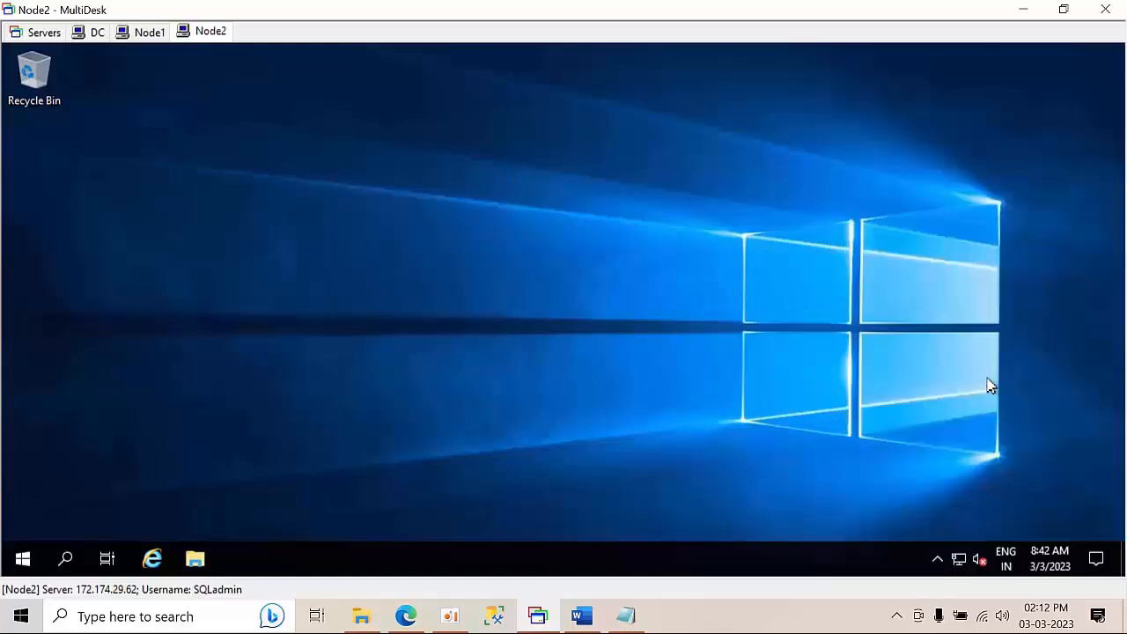
# Refresh the Node2 desktop several times from its context menu
pyautogui.rightClick(417, 240)
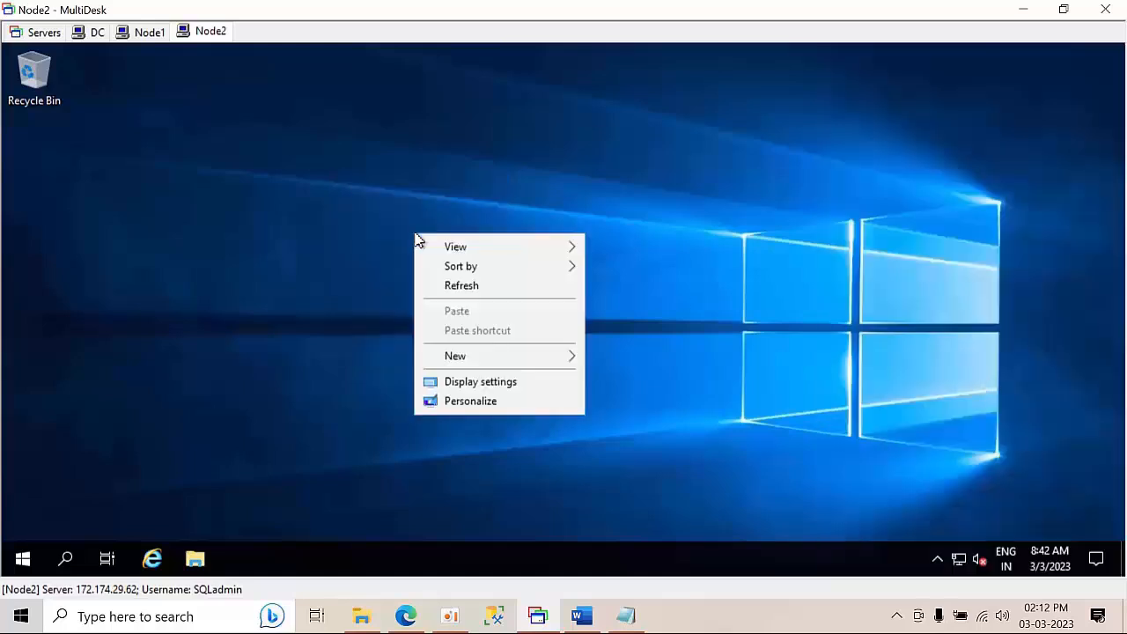
pyautogui.click(465, 285)
pyautogui.rightClick(222, 172)
pyautogui.click(284, 222)
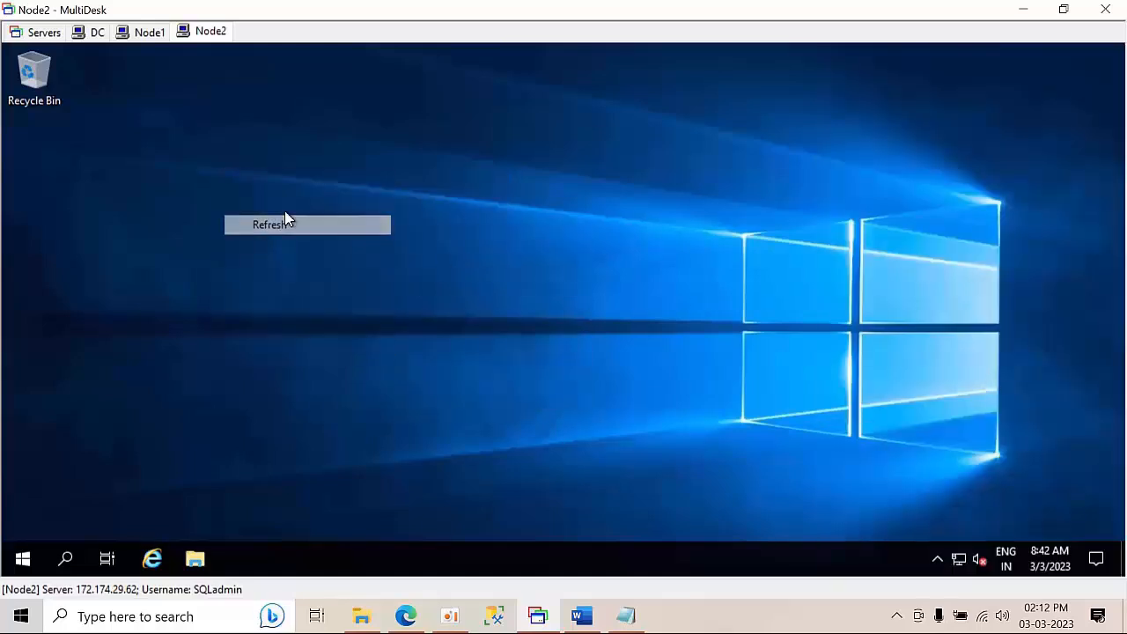
pyautogui.rightClick(286, 213)
pyautogui.click(336, 265)
# On Node1, permanently dismiss the Azure Arc notice, minimize Server Manager and refresh the desktop
pyautogui.click(148, 33)
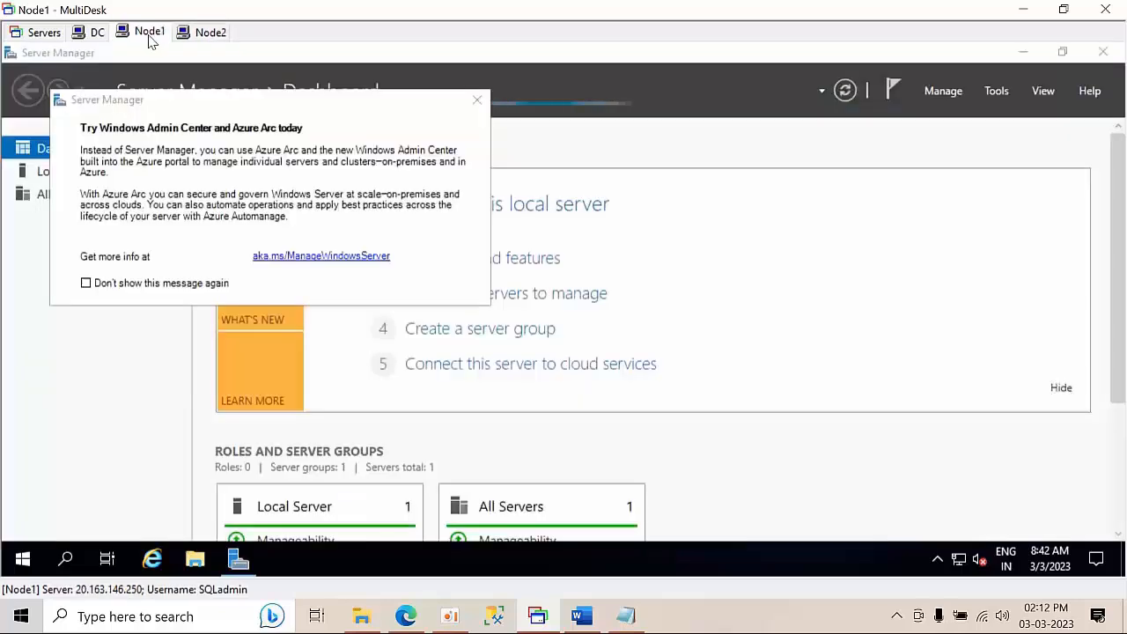
pyautogui.click(151, 283)
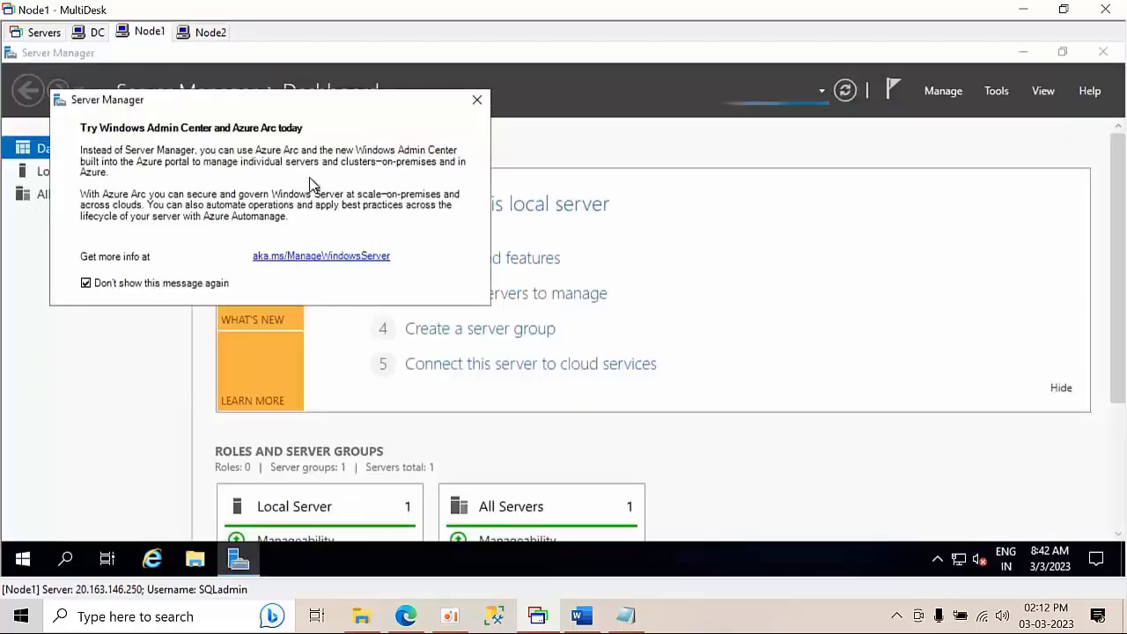
pyautogui.click(477, 100)
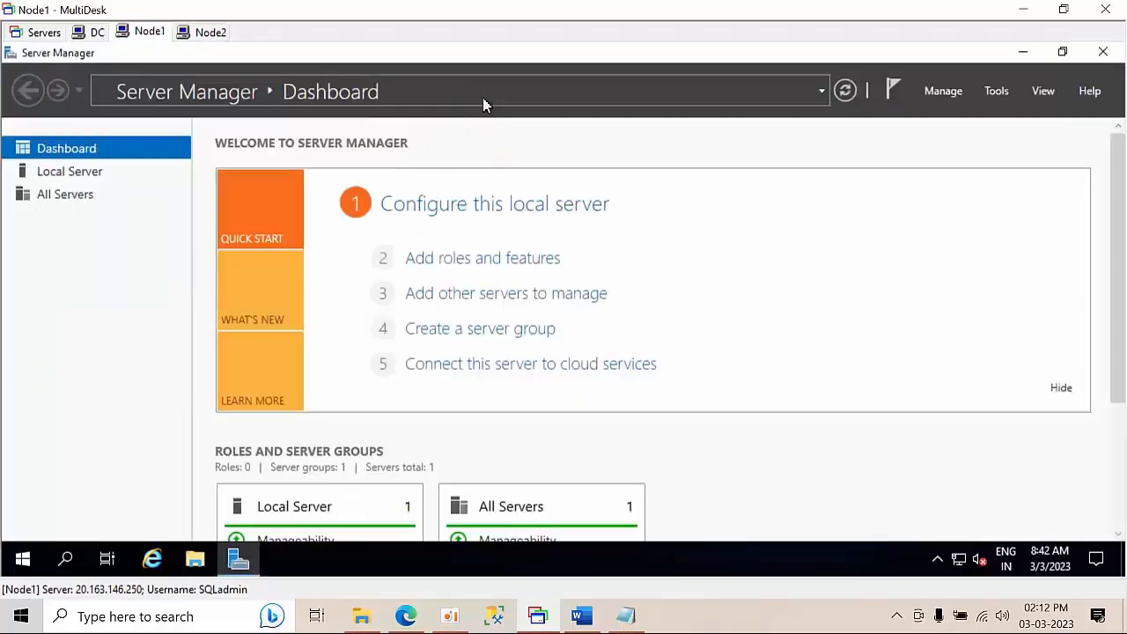
pyautogui.click(1022, 52)
pyautogui.rightClick(427, 181)
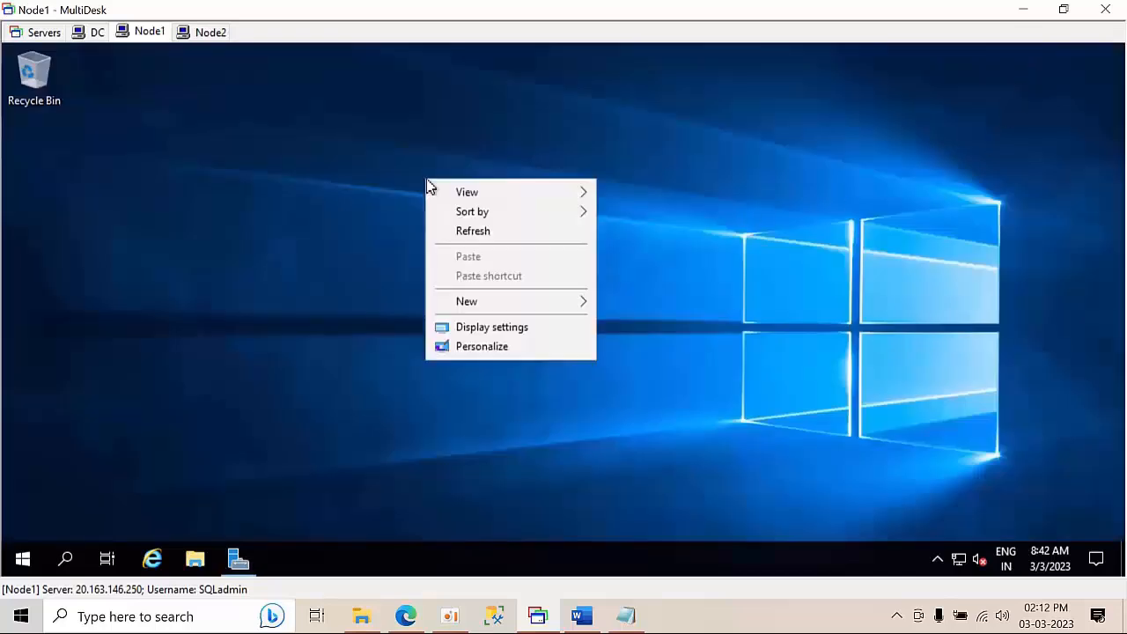
pyautogui.click(475, 231)
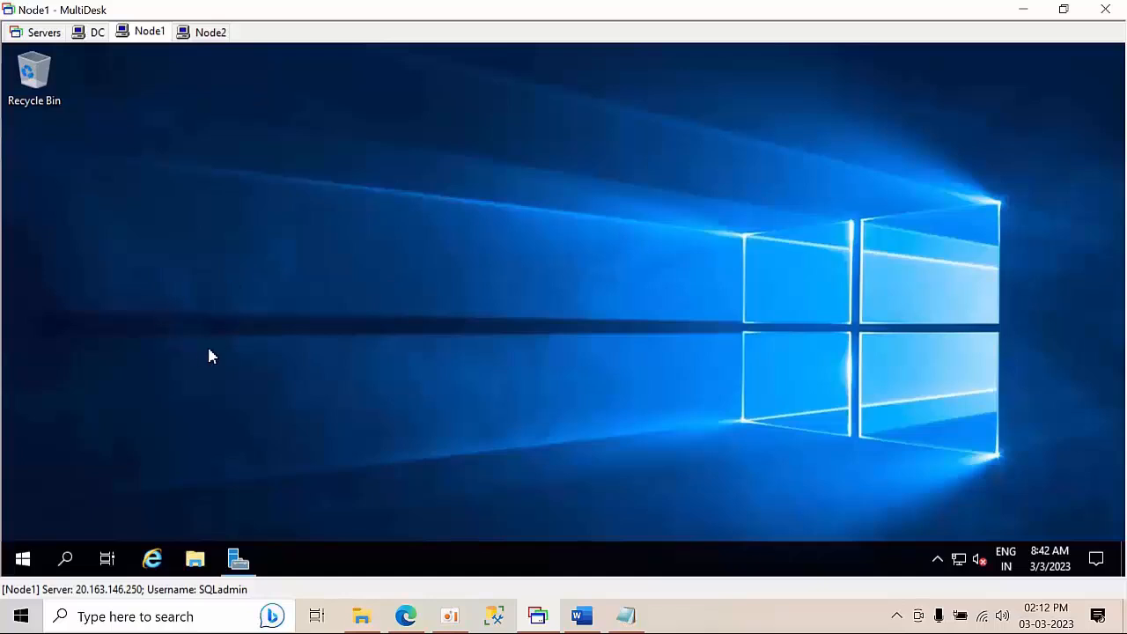
# Type 'fire' into the Run dialog and dismiss it
pyautogui.press('super+r')
pyautogui.write('fire')
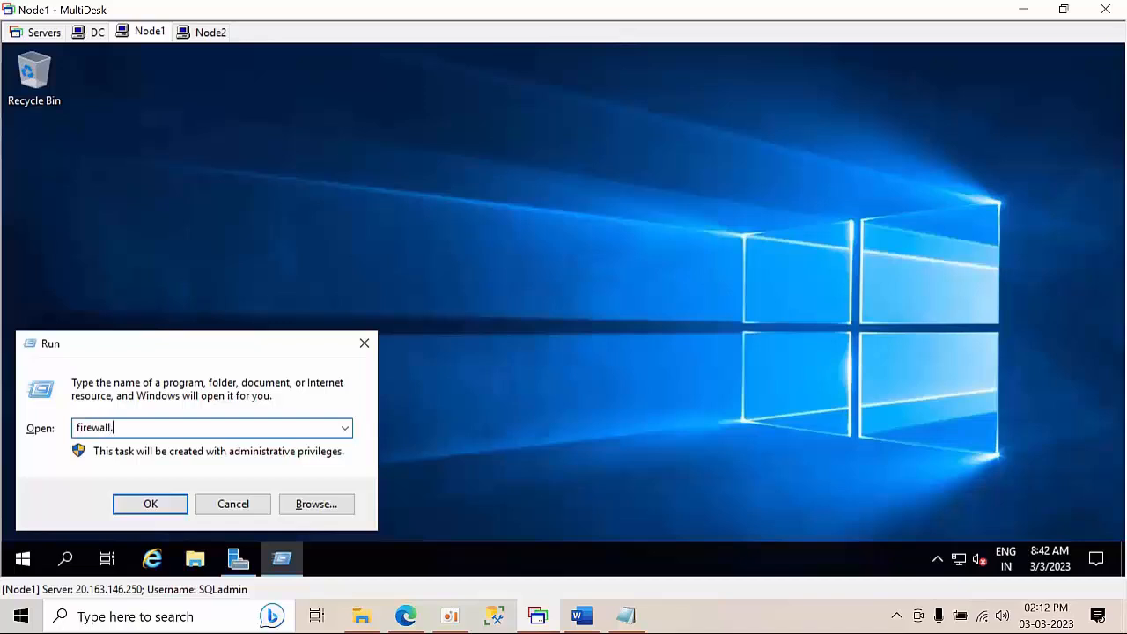
pyautogui.press('Return')
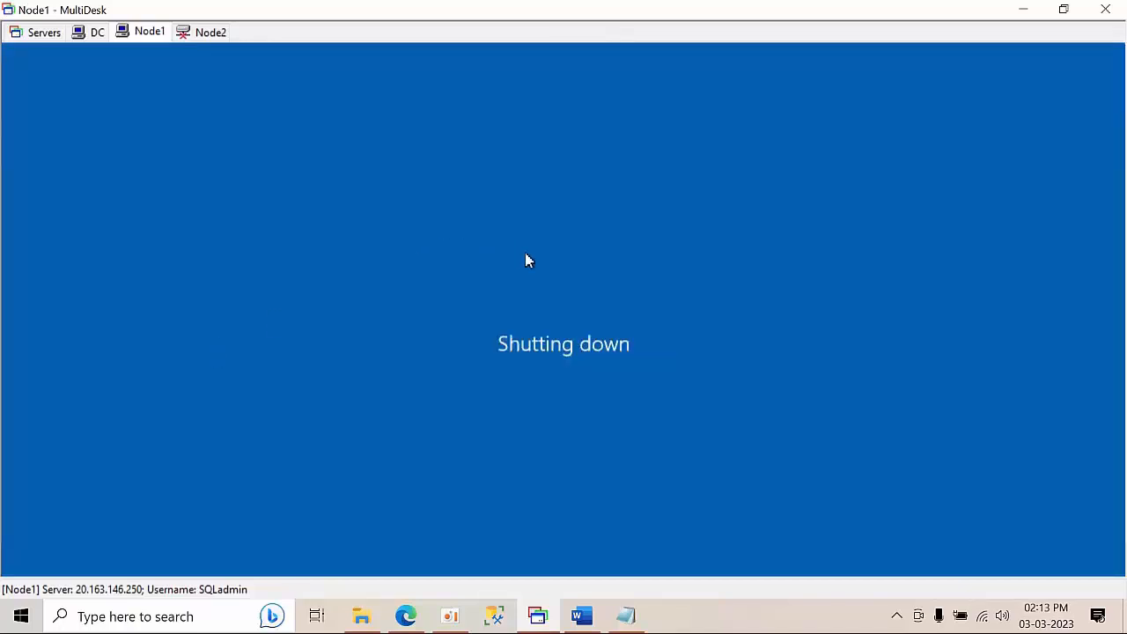
# Check the Node2 and Node1 sessions, then bring the Azure portal browser forward
pyautogui.click(206, 37)
pyautogui.click(144, 35)
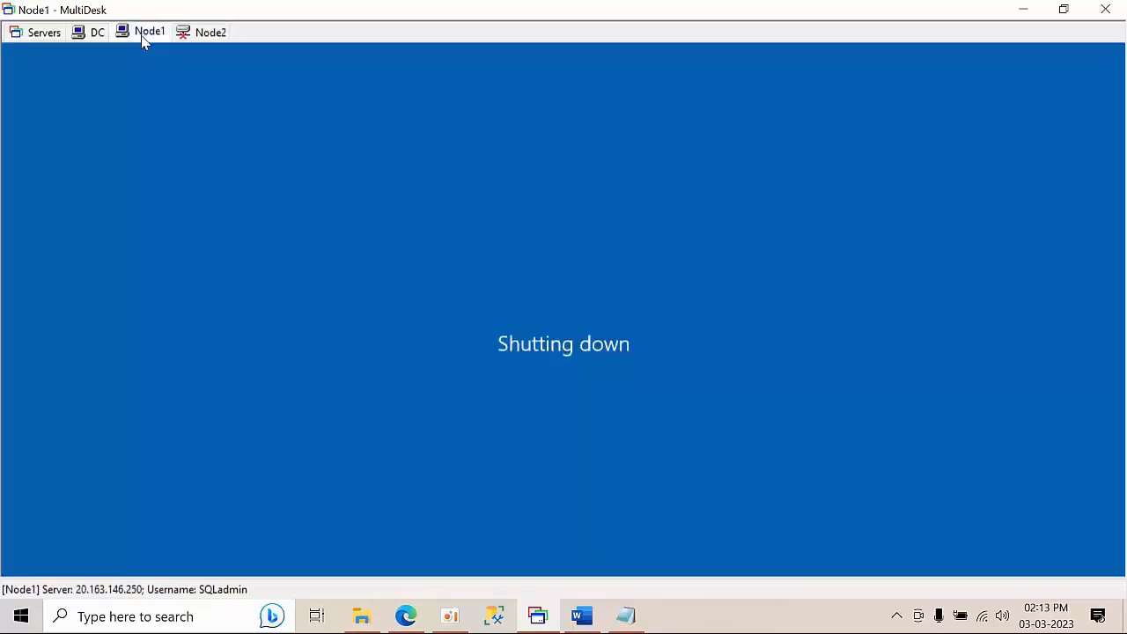
pyautogui.click(212, 37)
pyautogui.click(405, 616)
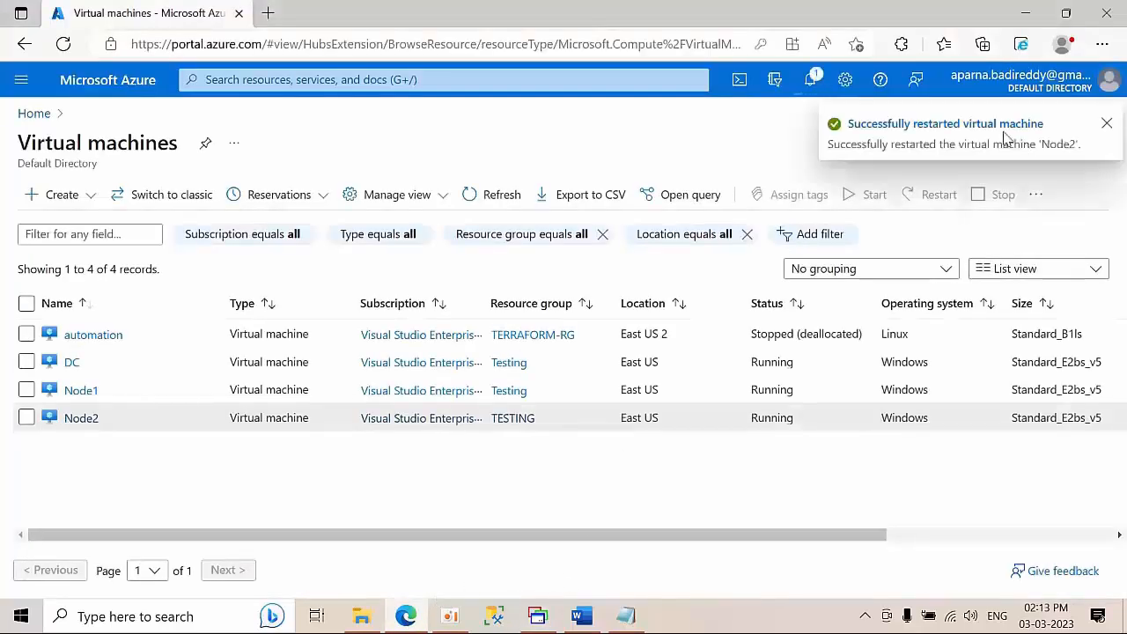
# Dismiss the Node2 restart toast and read the Node1 and Node2 restart notifications
pyautogui.click(1108, 123)
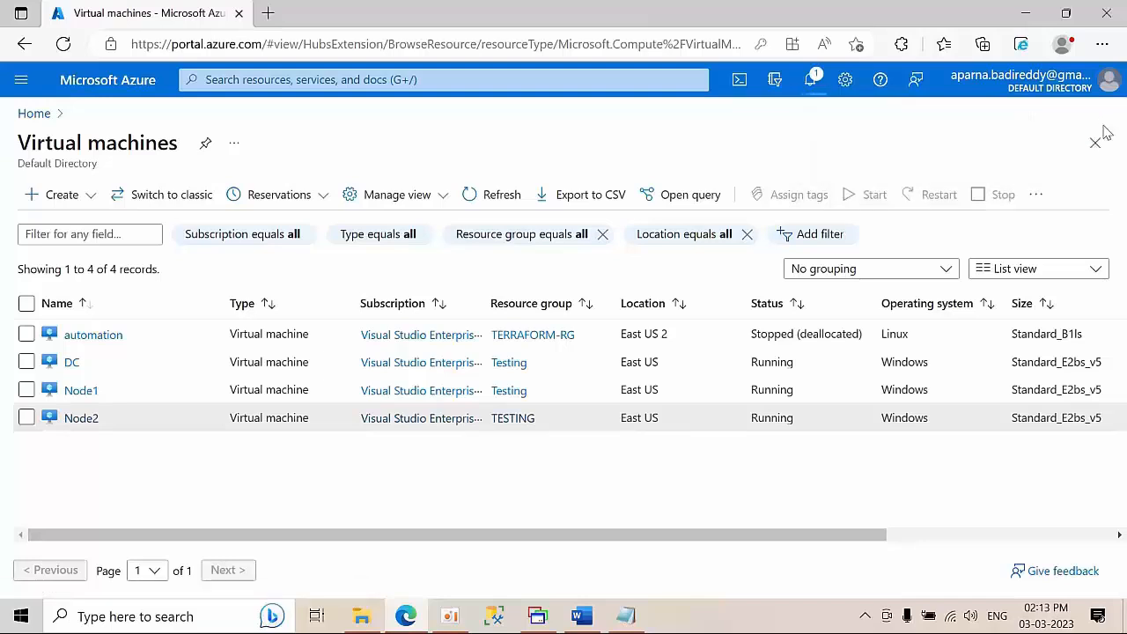
pyautogui.click(808, 81)
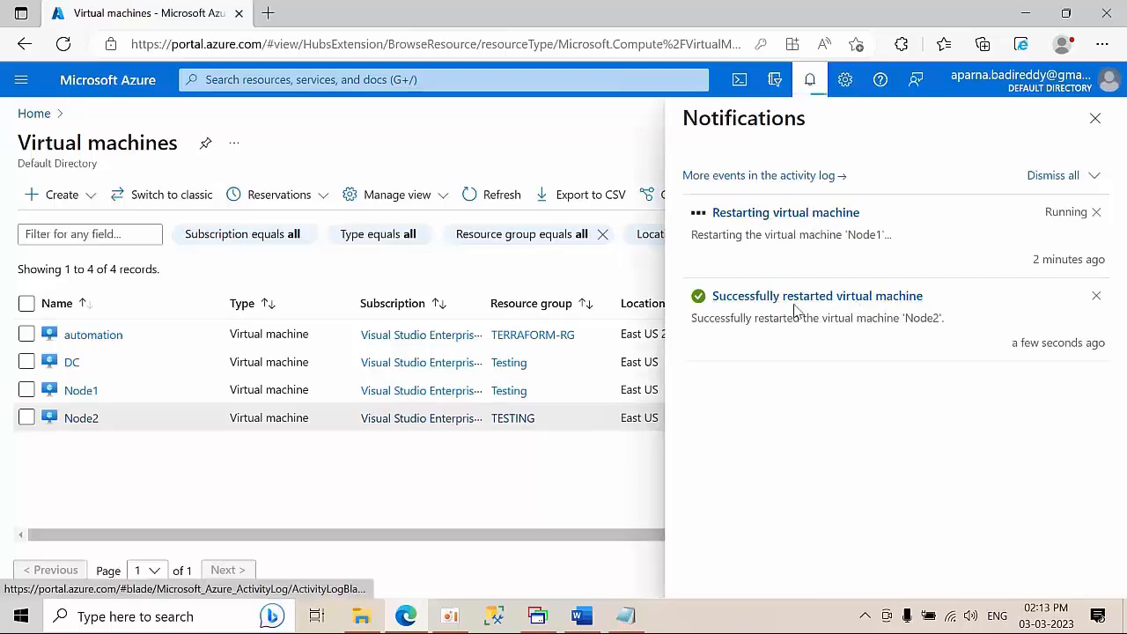
pyautogui.moveTo(906, 243); pyautogui.dragTo(695, 232)
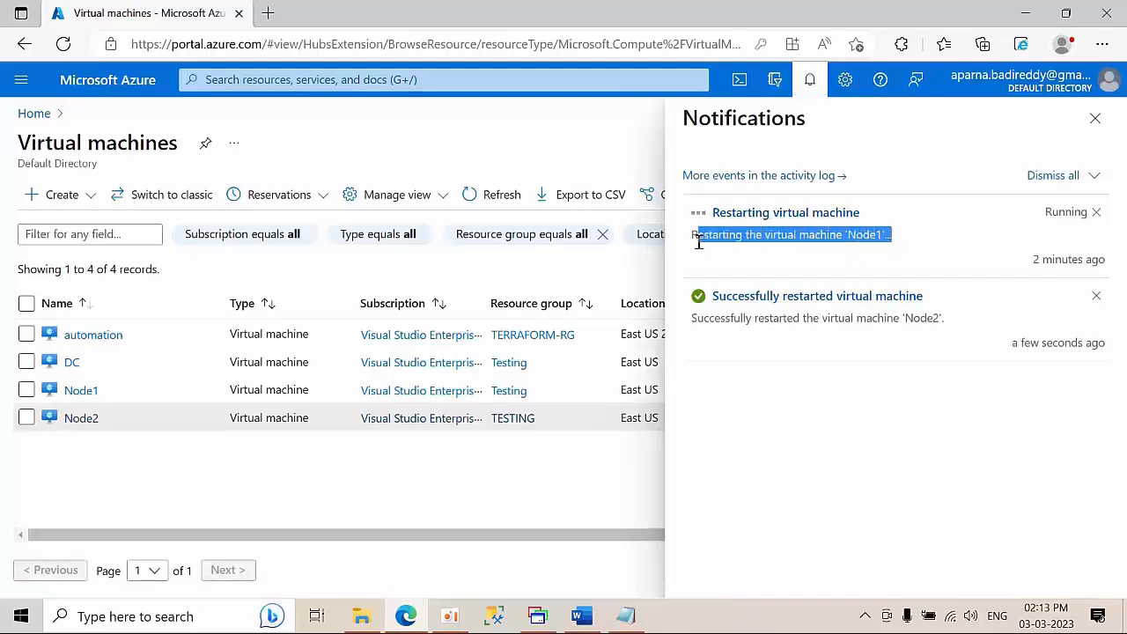
pyautogui.moveTo(960, 322); pyautogui.dragTo(685, 324)
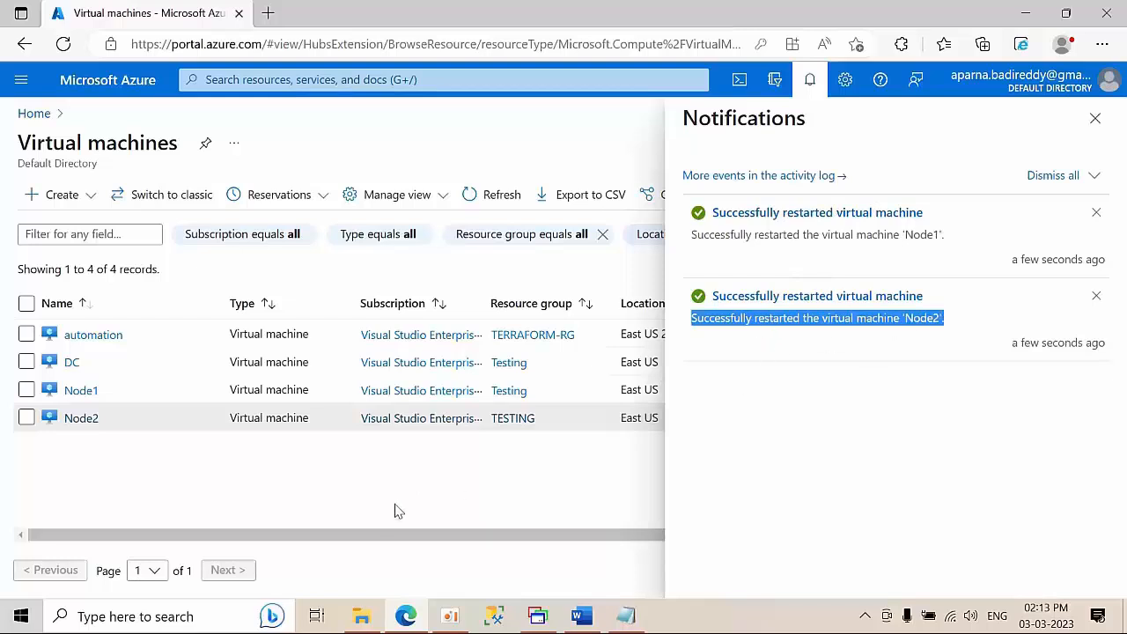
pyautogui.click(456, 496)
# Return to MultiDesk and reconnect to the Node1 session
pyautogui.click(537, 614)
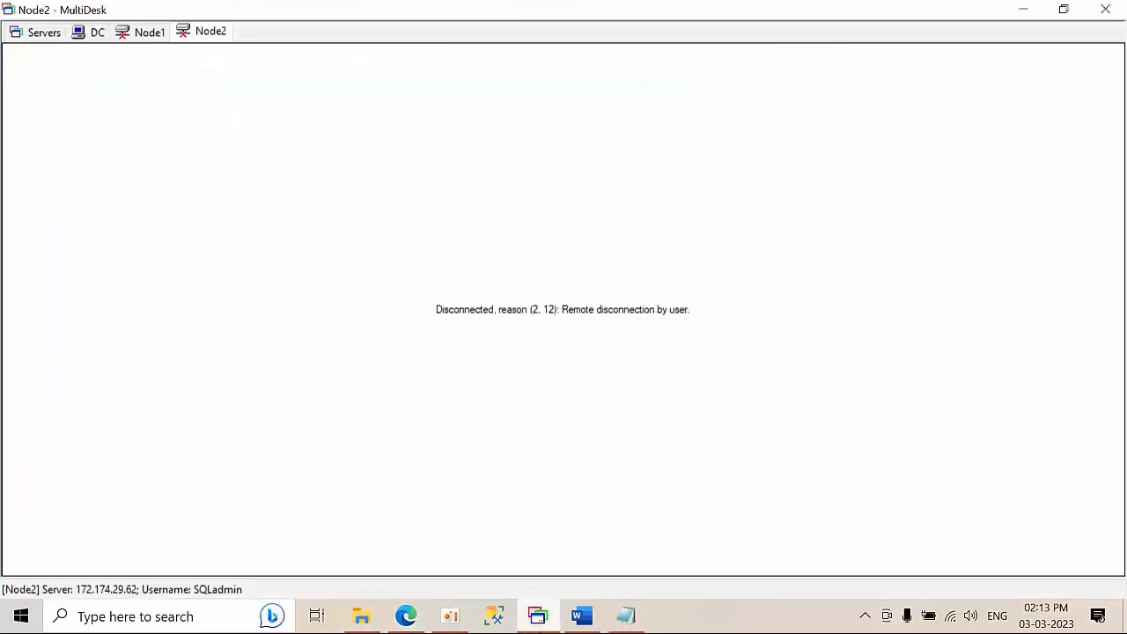
pyautogui.click(150, 35)
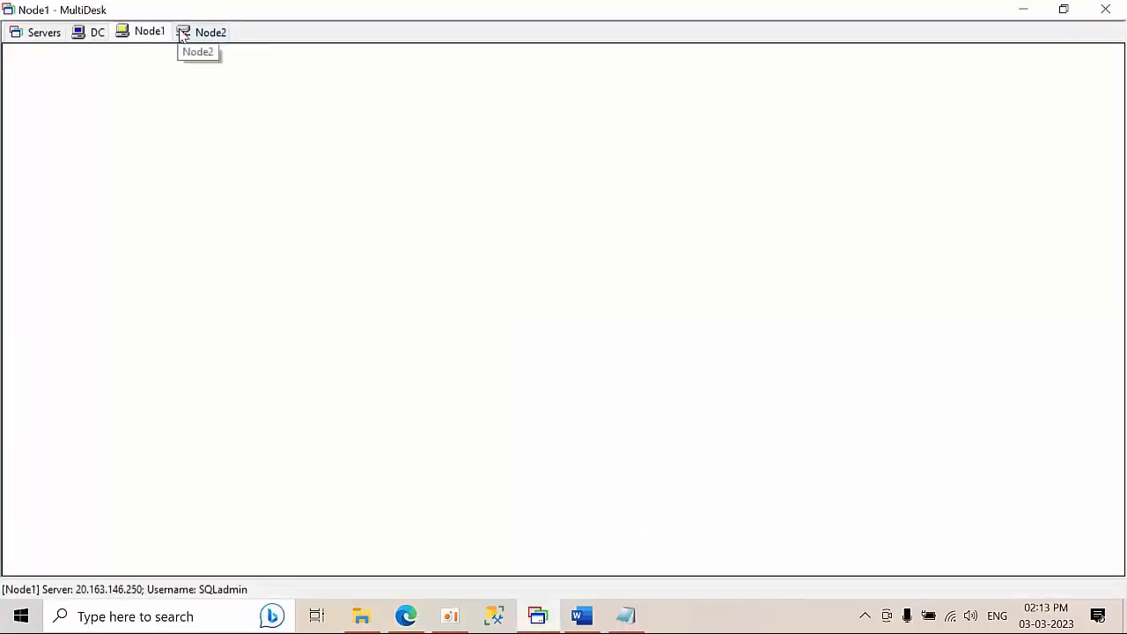
pyautogui.click(204, 36)
pyautogui.click(134, 39)
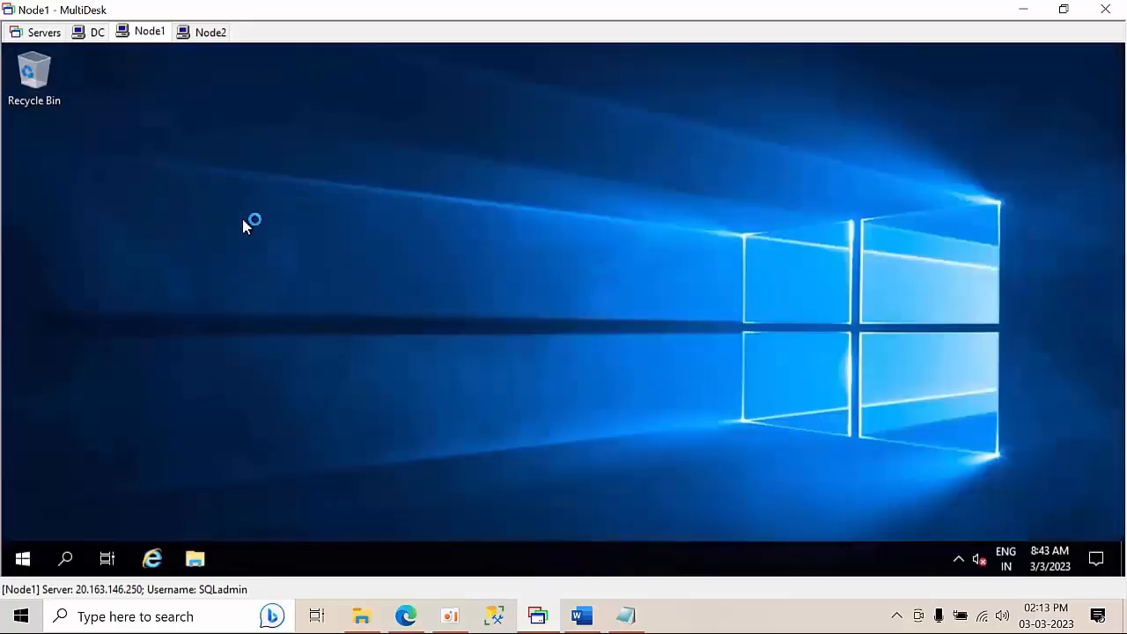
# Minimize Node1's Server Manager and refresh the desktop
pyautogui.rightClick(244, 221)
pyautogui.click(295, 273)
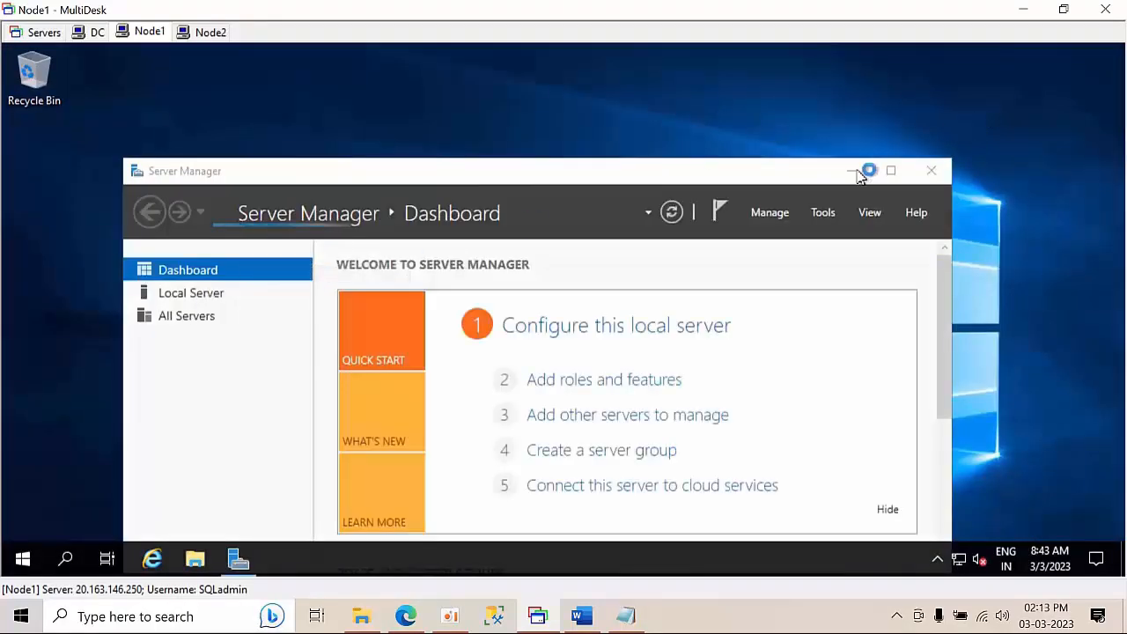
pyautogui.click(852, 170)
pyautogui.rightClick(368, 205)
pyautogui.click(418, 251)
# Turn off Node1's firewall for private and public networks via firewall.cpl, then close it
pyautogui.press('super+r')
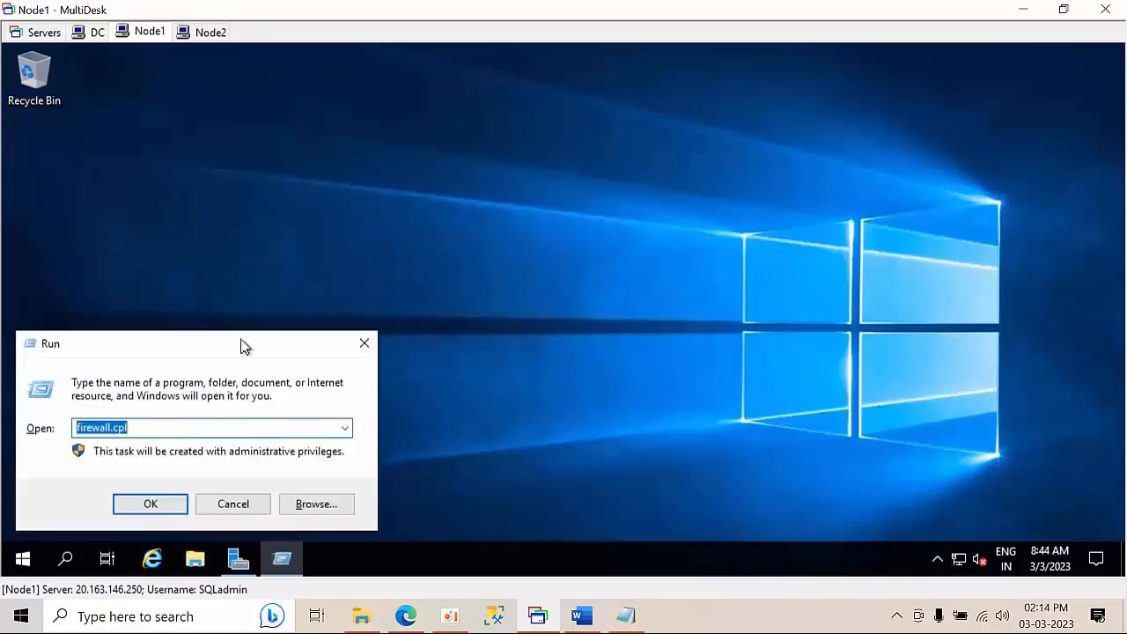
pyautogui.click(139, 509)
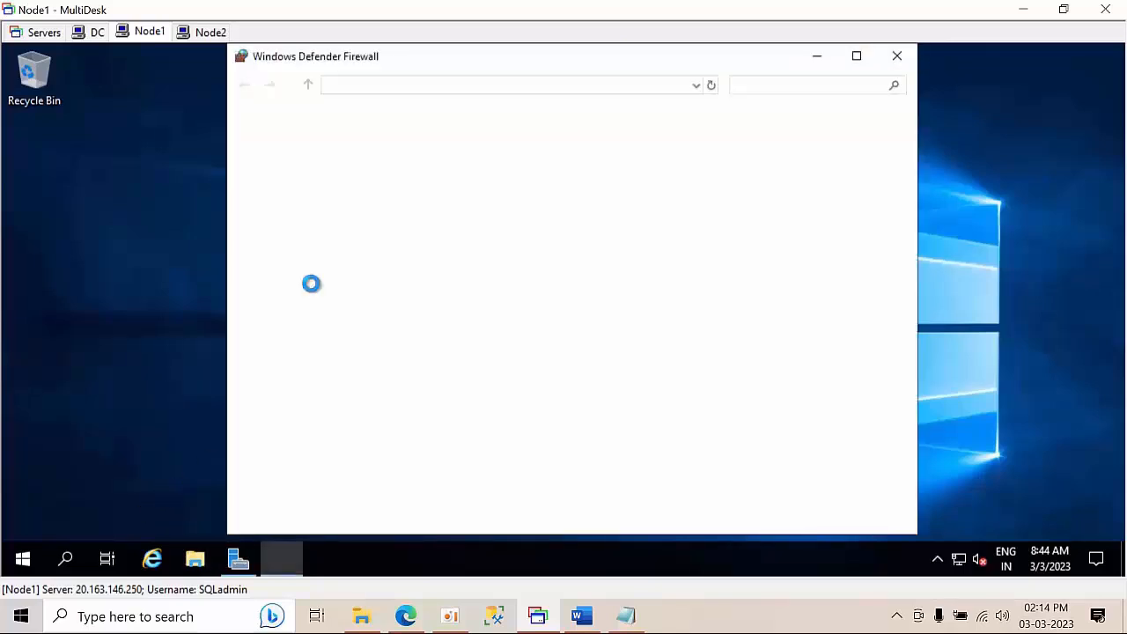
pyautogui.click(283, 230)
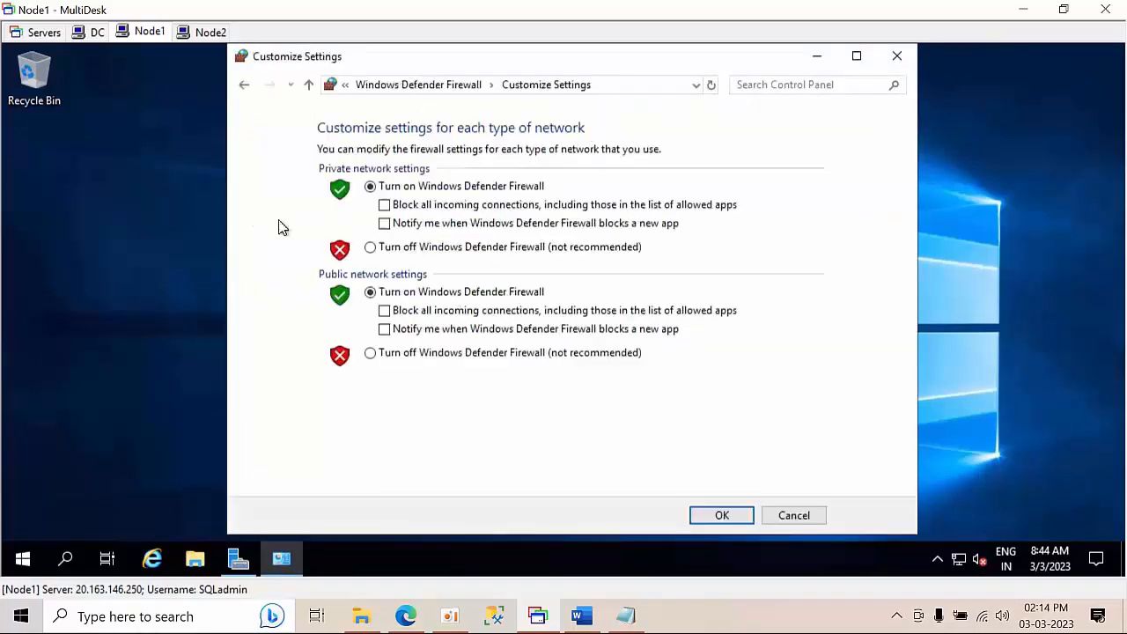
pyautogui.click(432, 249)
pyautogui.click(432, 353)
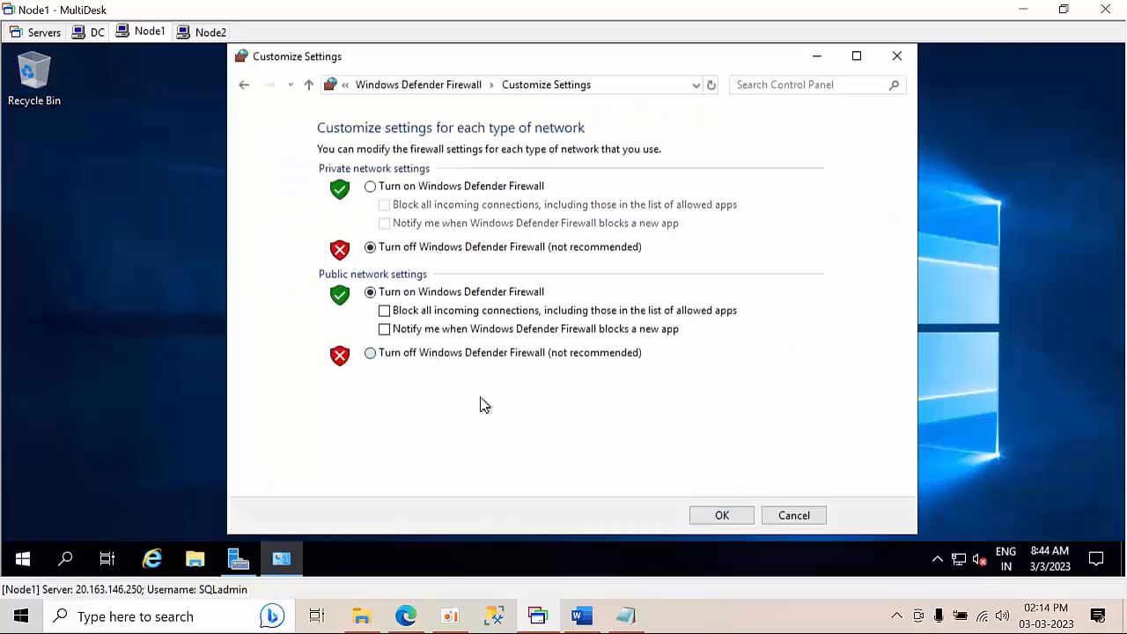
pyautogui.click(715, 519)
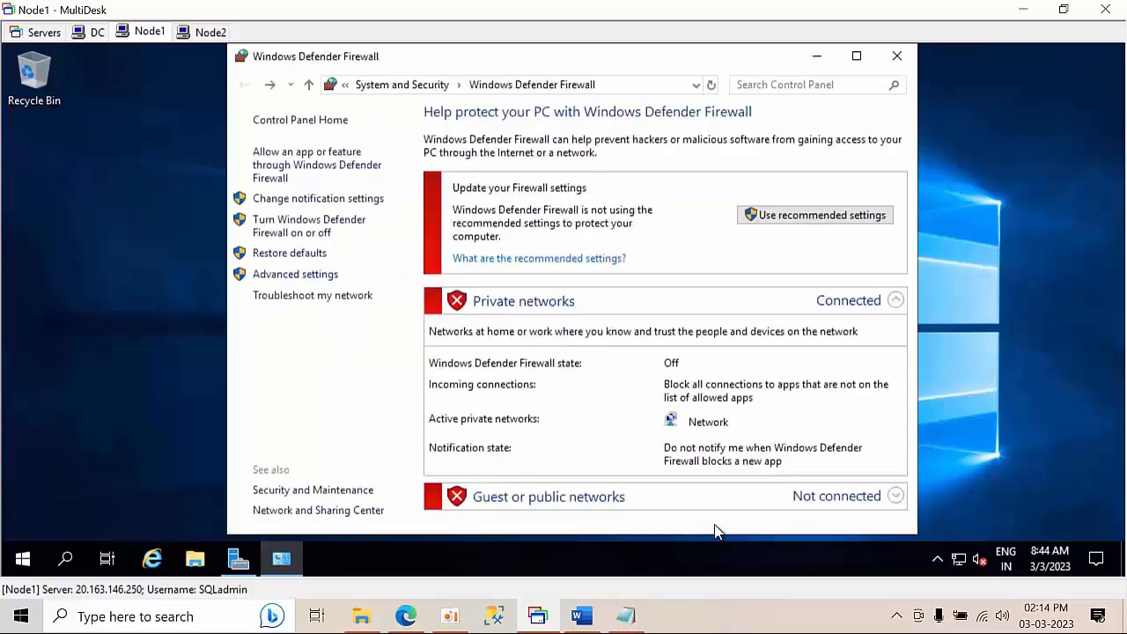
pyautogui.click(897, 55)
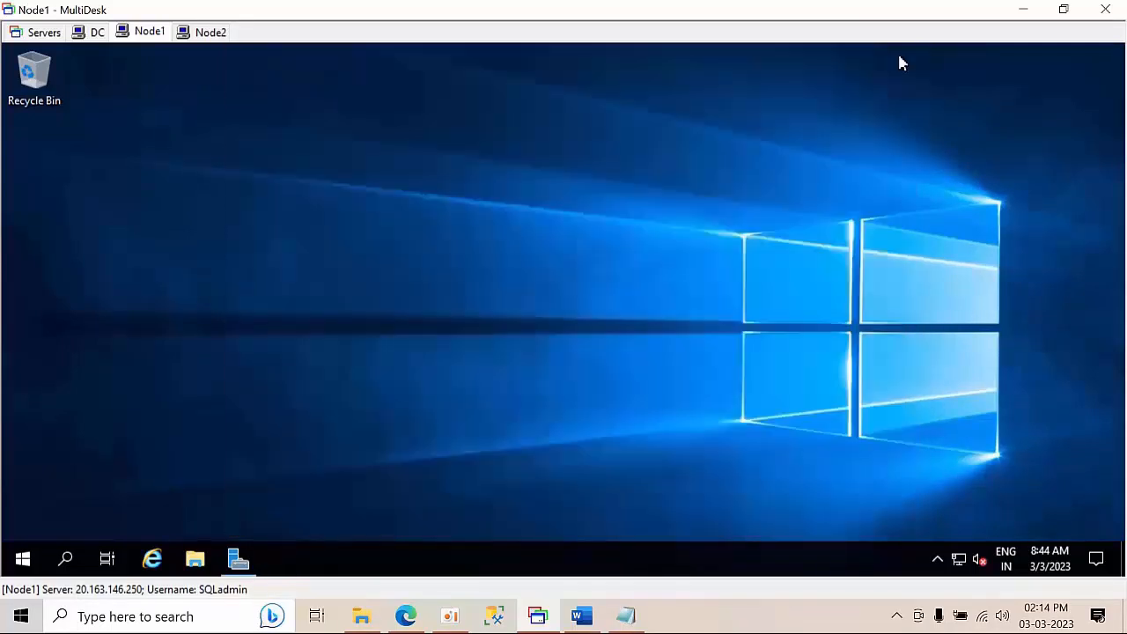
# Open the system properties of This PC on Node1 from File Explorer
pyautogui.rightClick(377, 217)
pyautogui.click(423, 265)
pyautogui.click(195, 564)
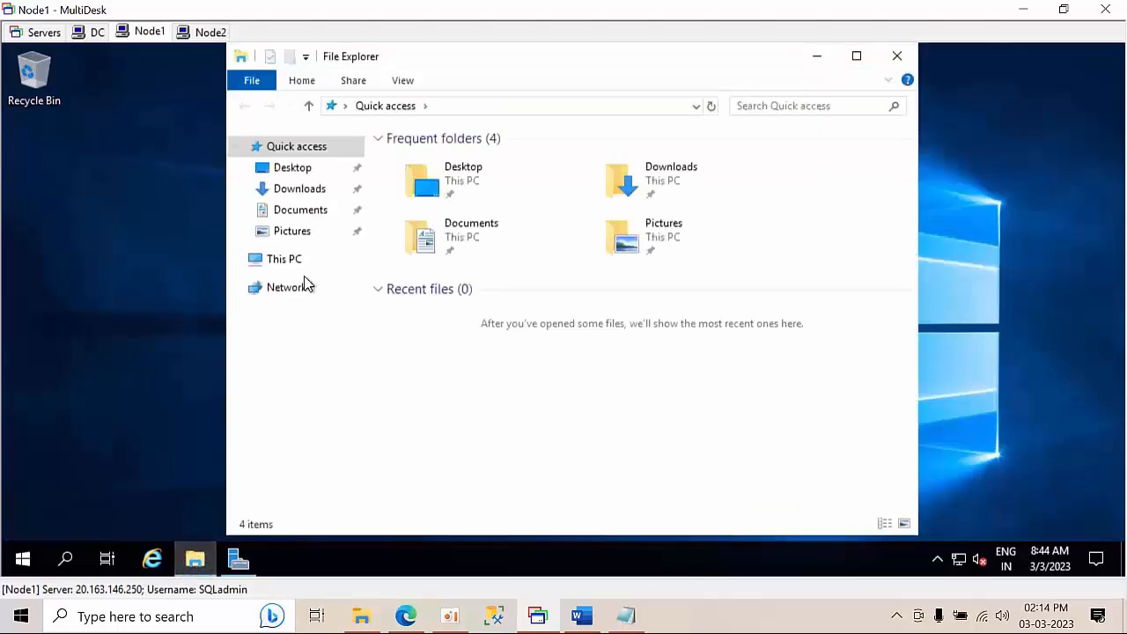
pyautogui.click(287, 259)
pyautogui.rightClick(287, 258)
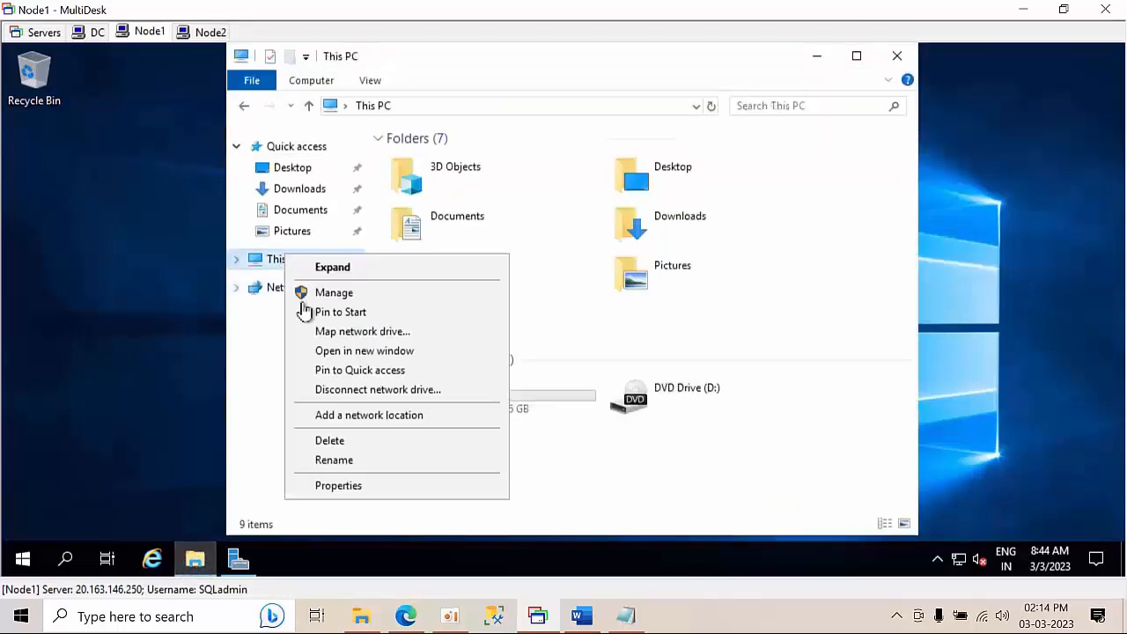
pyautogui.click(339, 485)
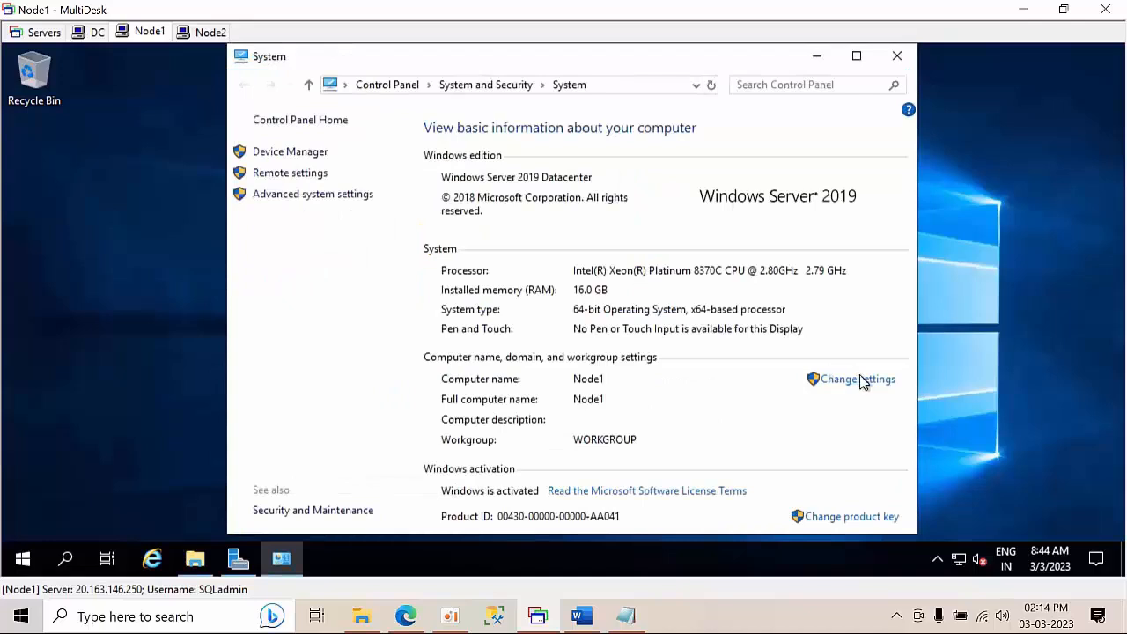
# Change Node1 from a workgroup to member of domain abc.com
pyautogui.click(866, 381)
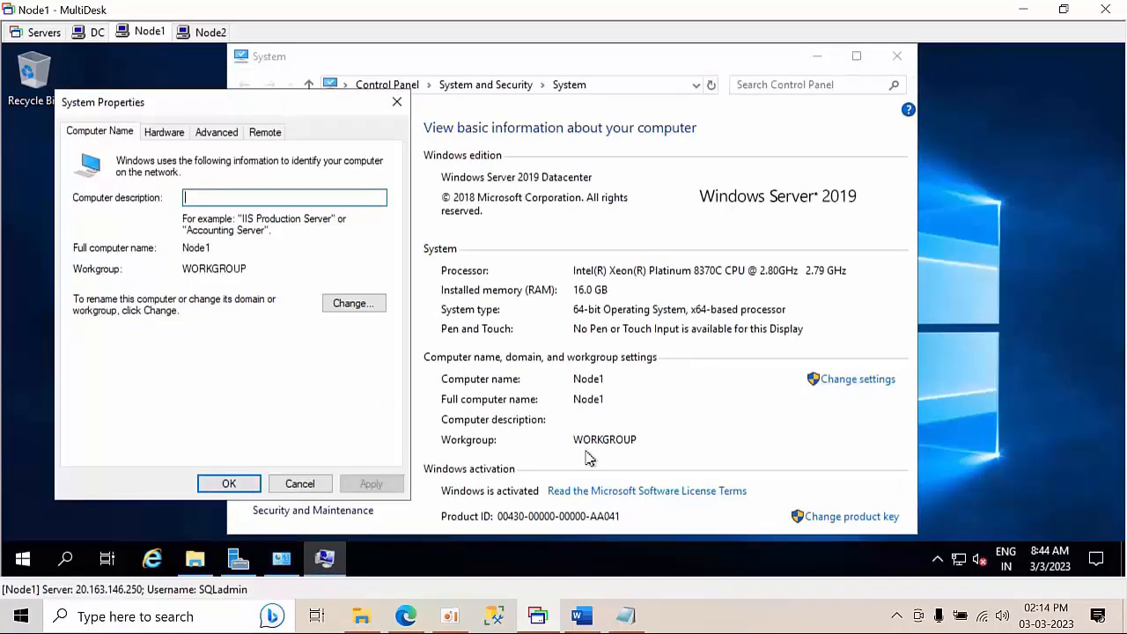
pyautogui.click(333, 308)
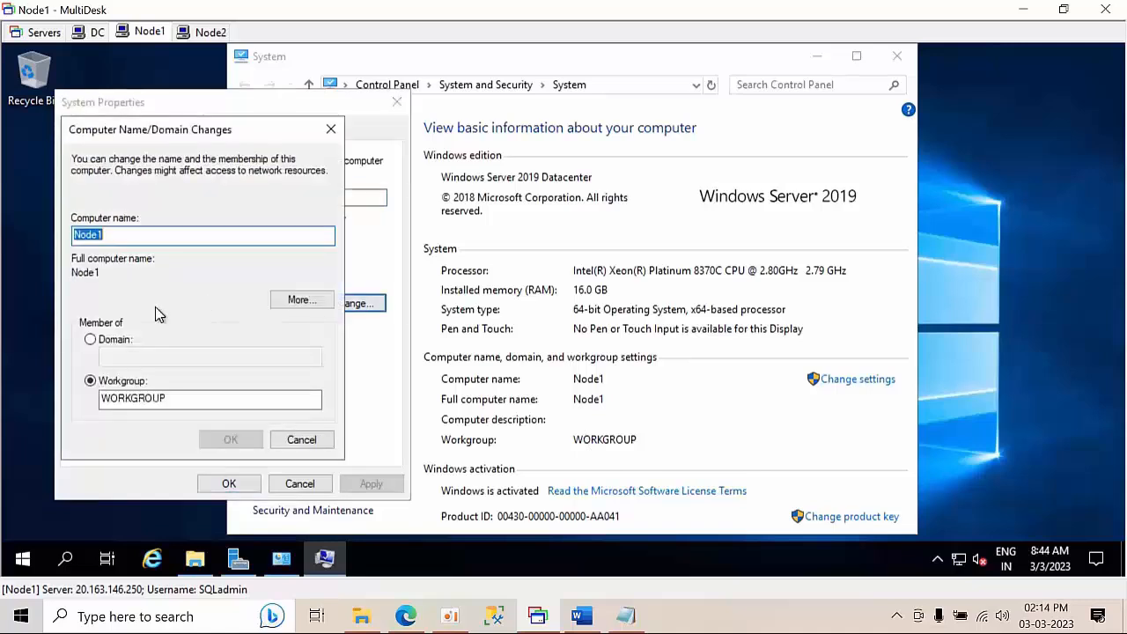
pyautogui.click(114, 341)
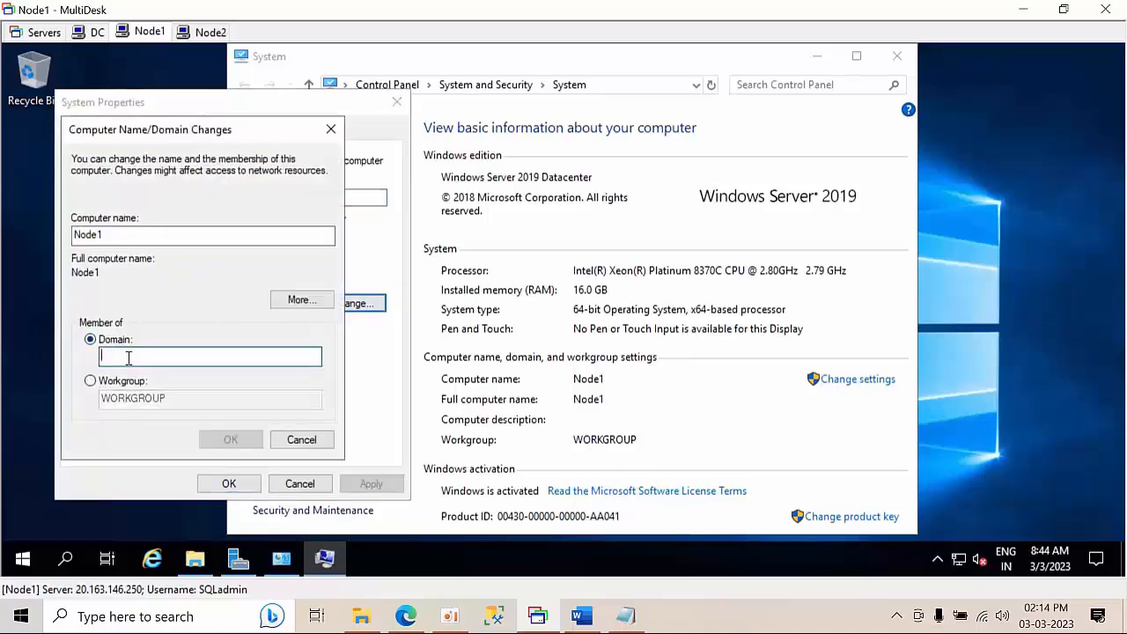
pyautogui.write('abc.com')
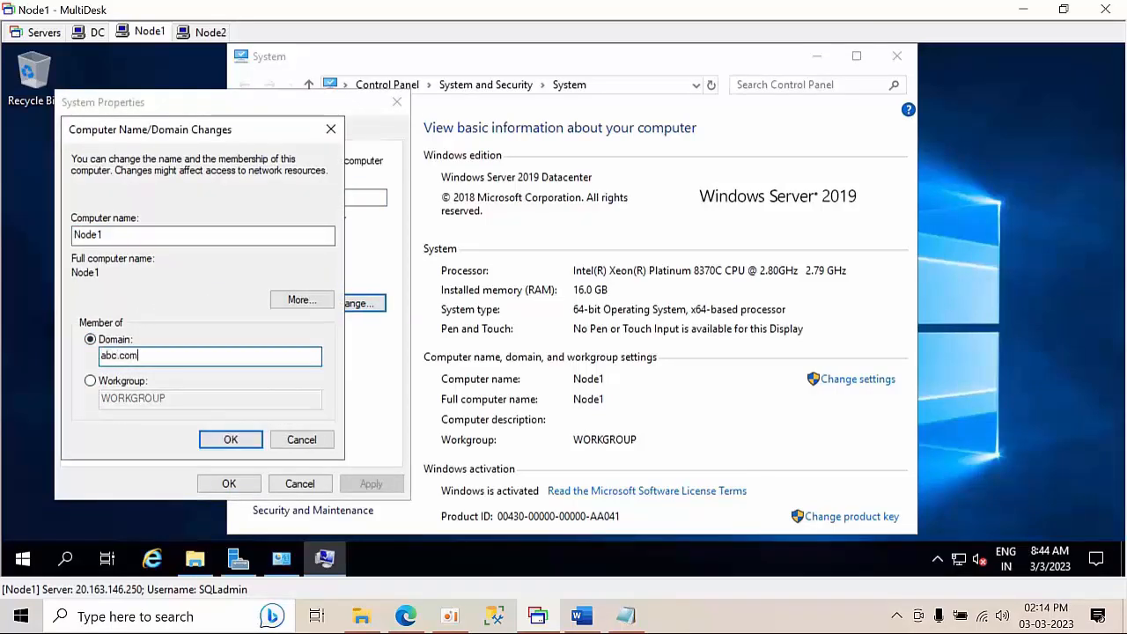
pyautogui.click(240, 448)
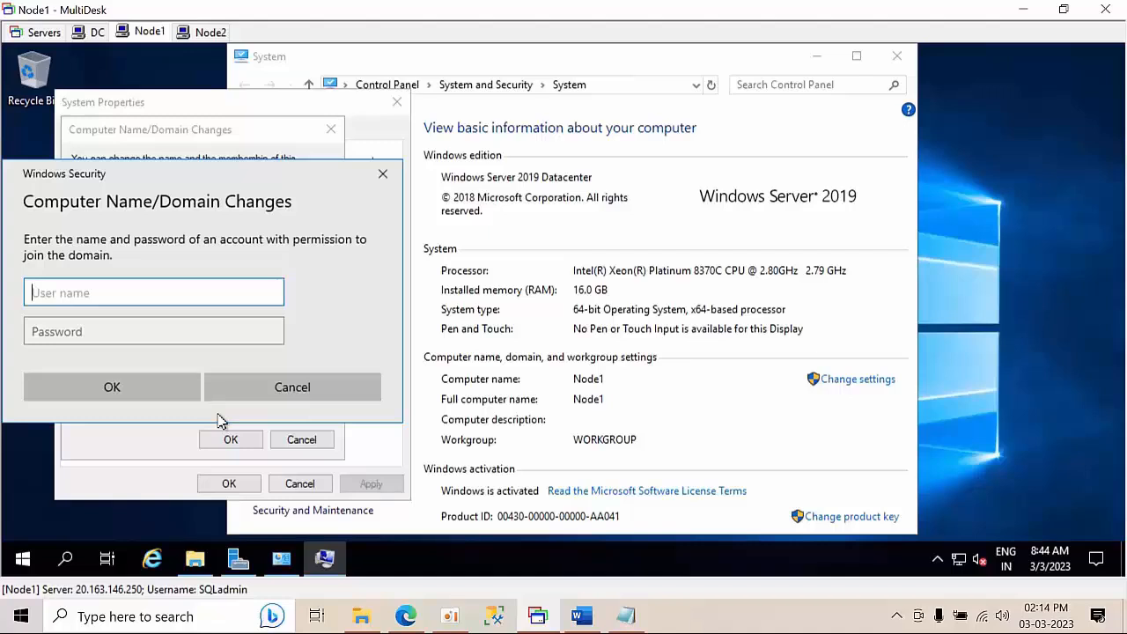
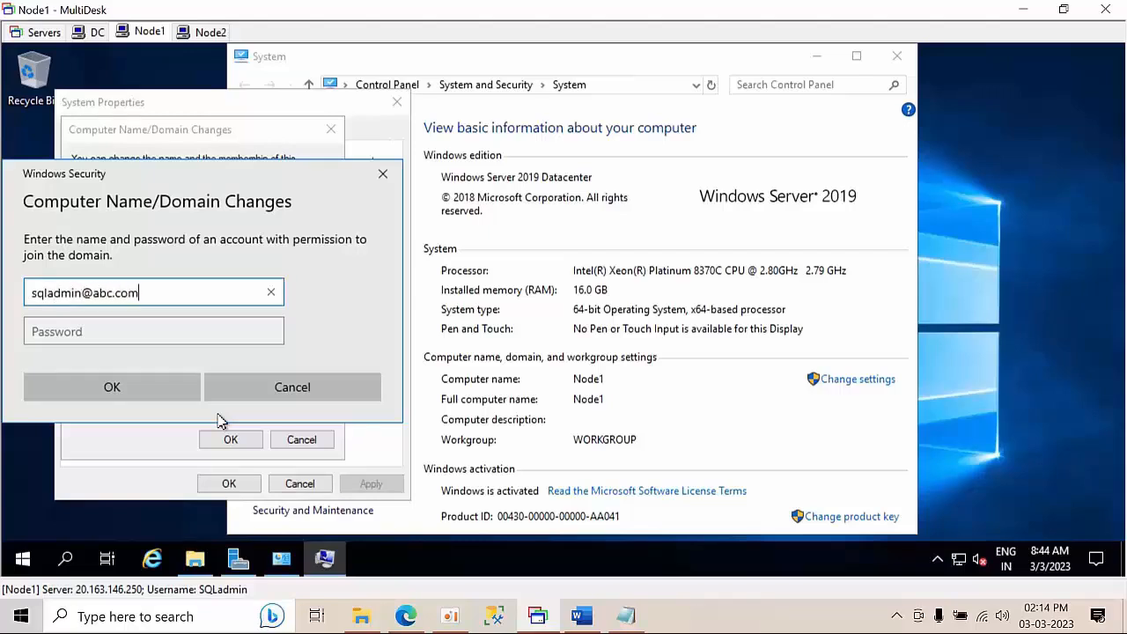
# Enter the domain administrator user name and password to join abc.com
pyautogui.click(101, 339)
pyautogui.write('P')
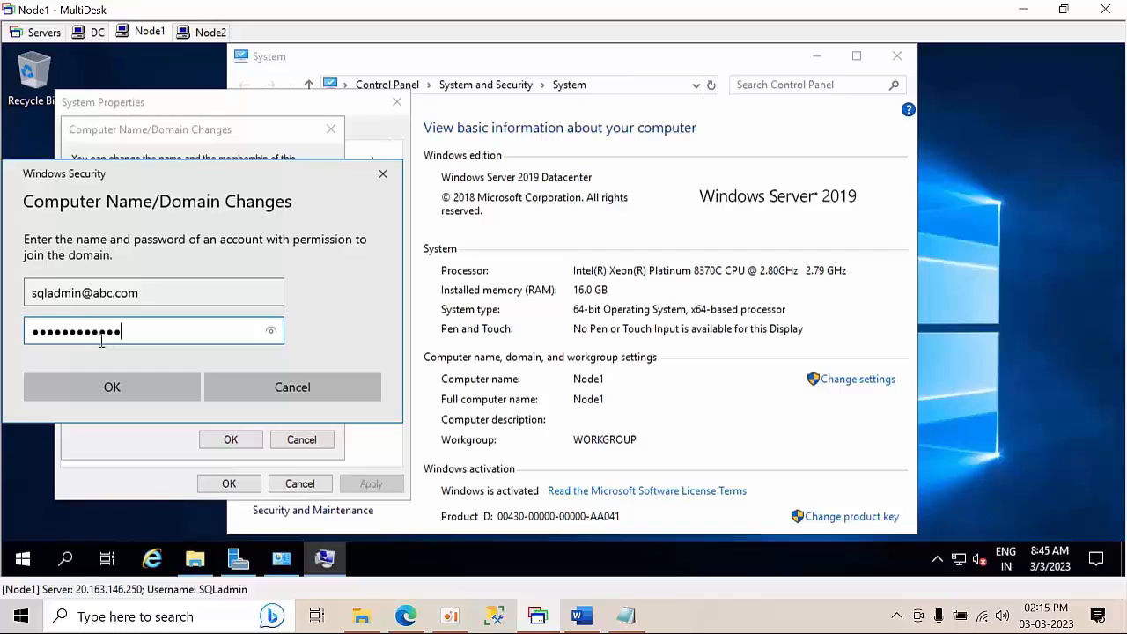
pyautogui.click(111, 389)
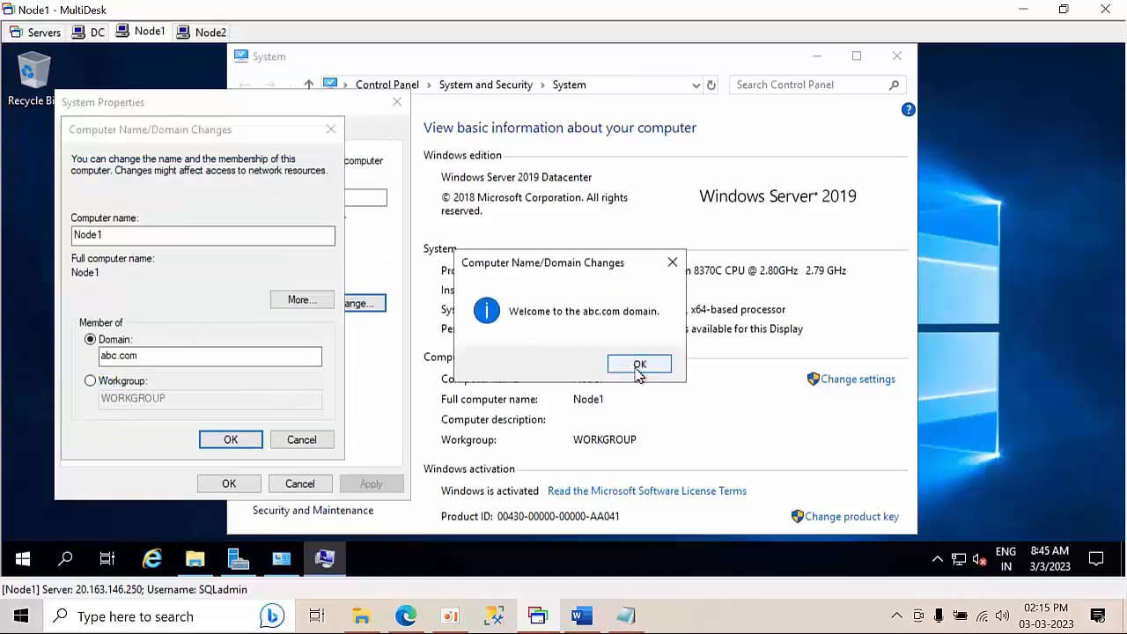
# Acknowledge the abc.com welcome and restart notices, choose Restart Later, and launch firewall.cpl
pyautogui.click(639, 368)
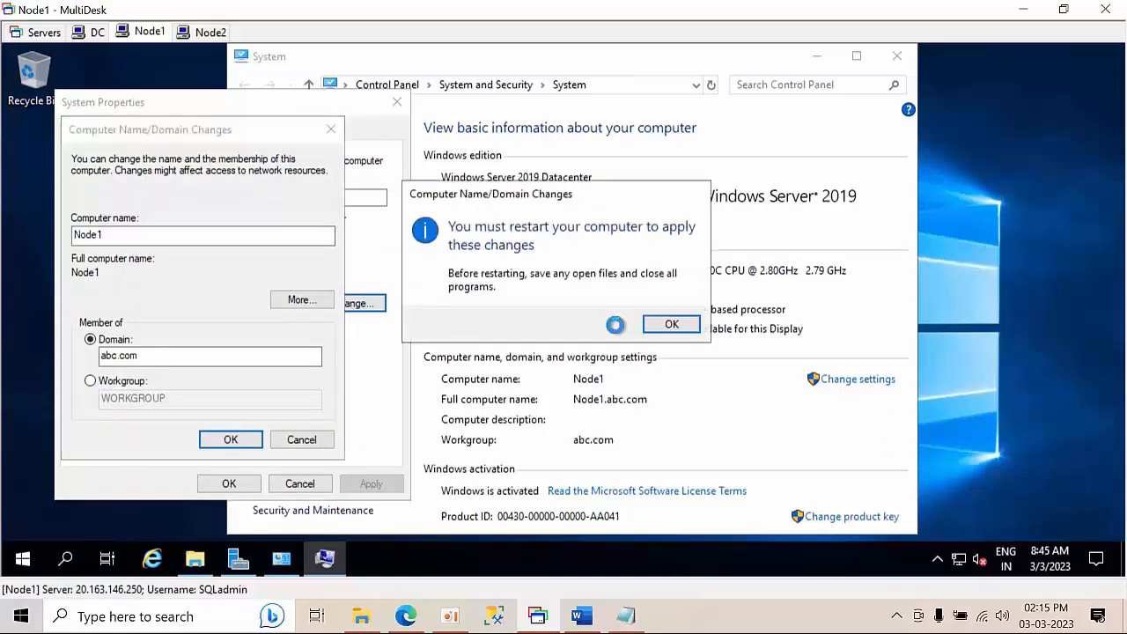
pyautogui.click(688, 332)
pyautogui.click(218, 483)
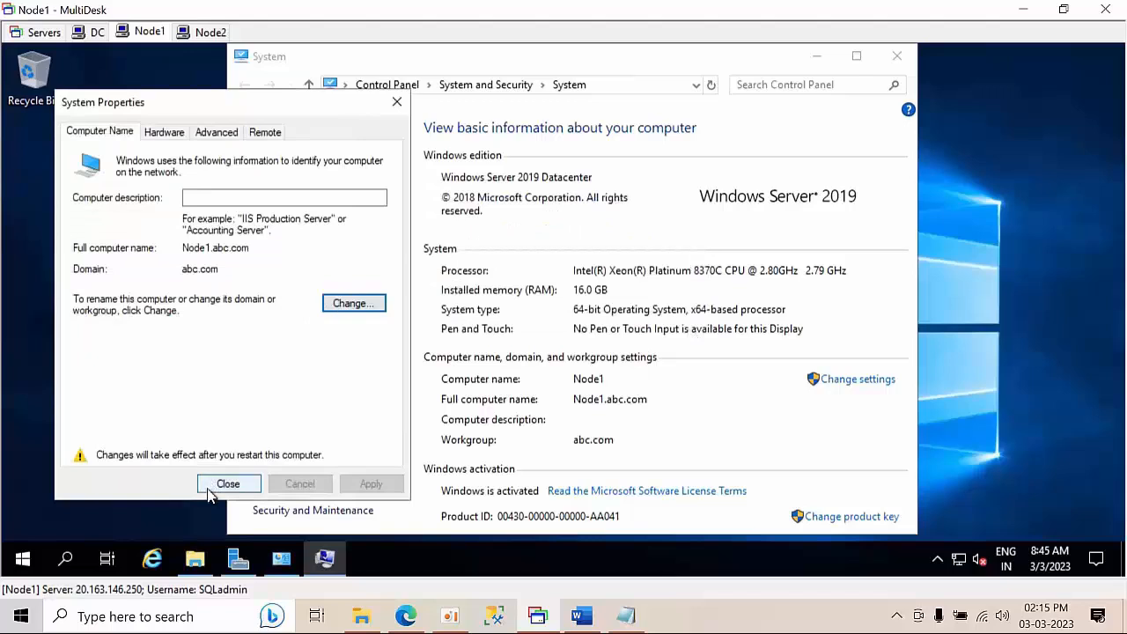
pyautogui.click(653, 318)
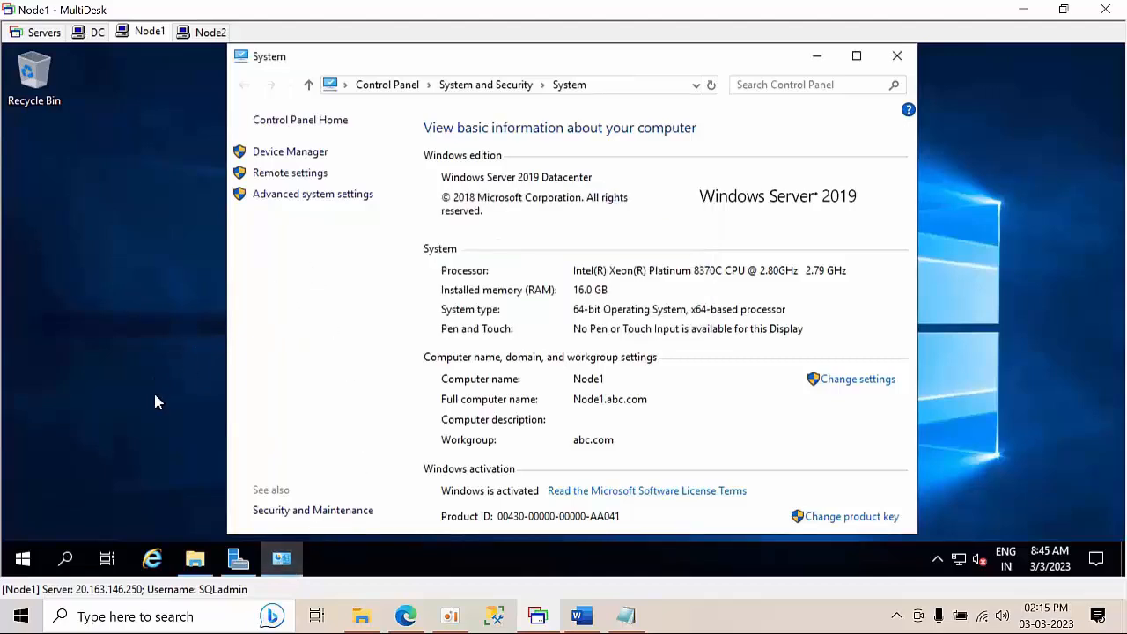
pyautogui.press('super+r')
pyautogui.click(150, 503)
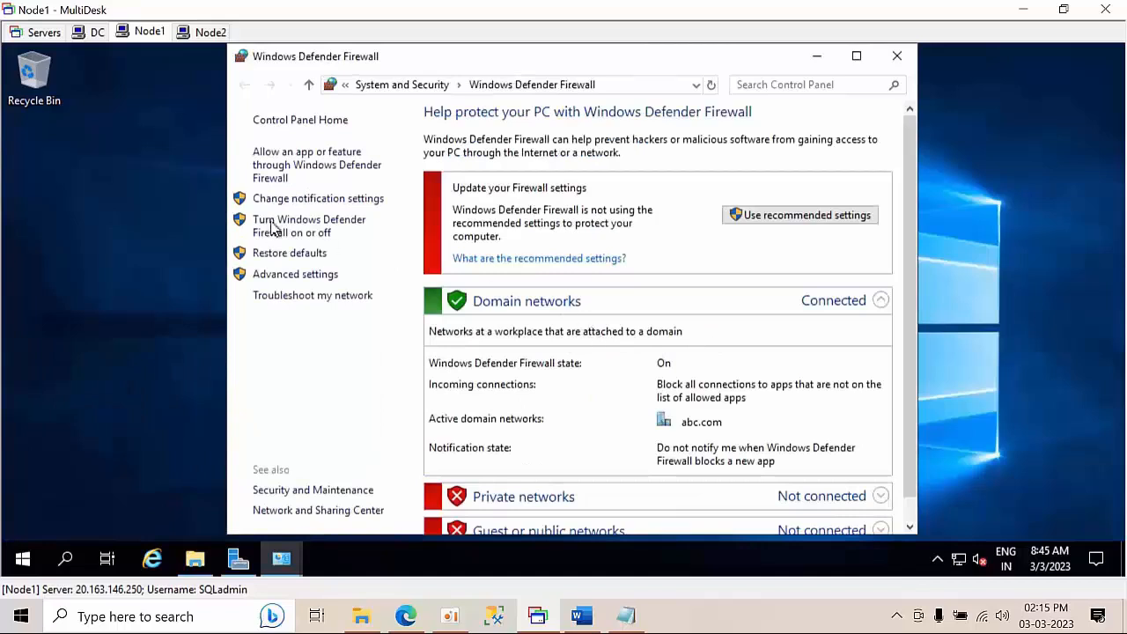
# Turn off Node1's firewall for domain networks, close the windows and restart Node1 now
pyautogui.click(308, 236)
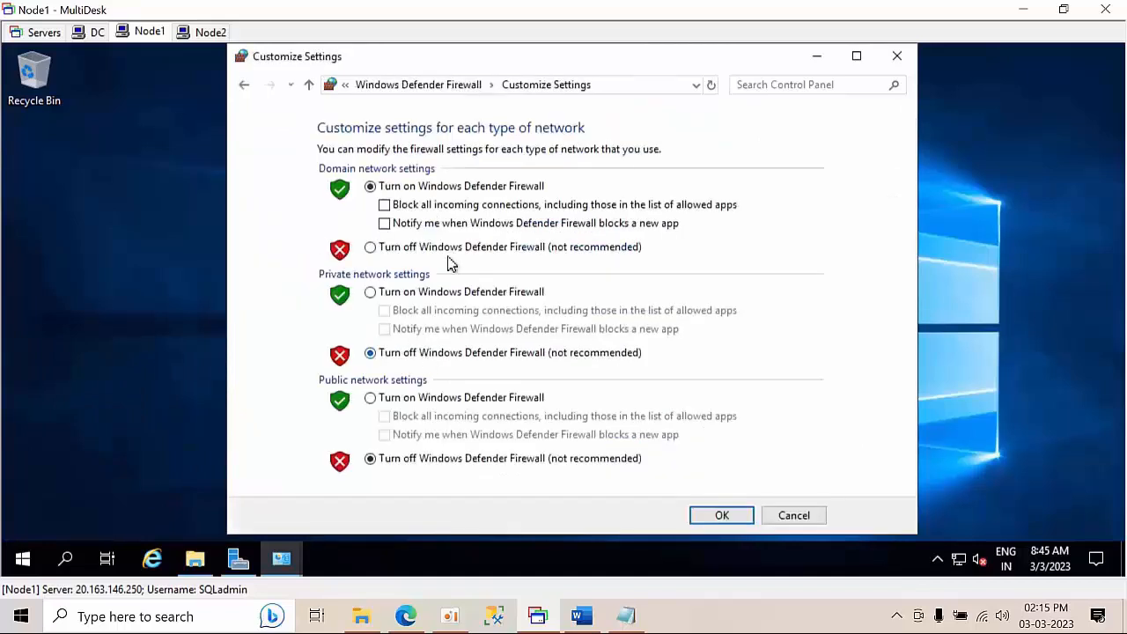
pyautogui.click(453, 248)
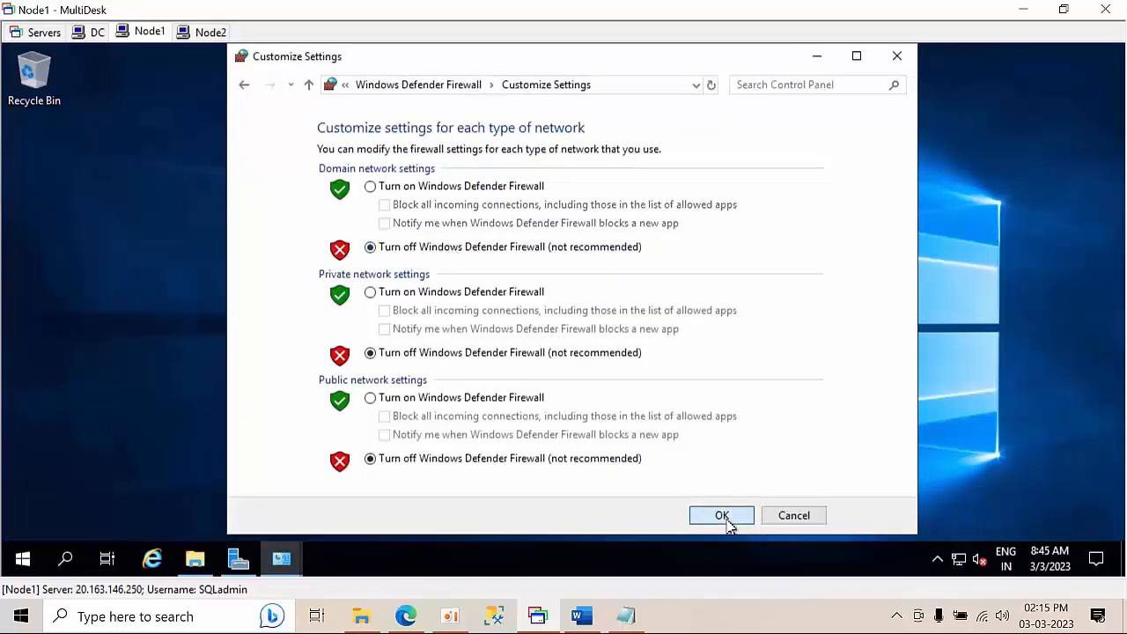
pyautogui.click(721, 515)
pyautogui.click(896, 56)
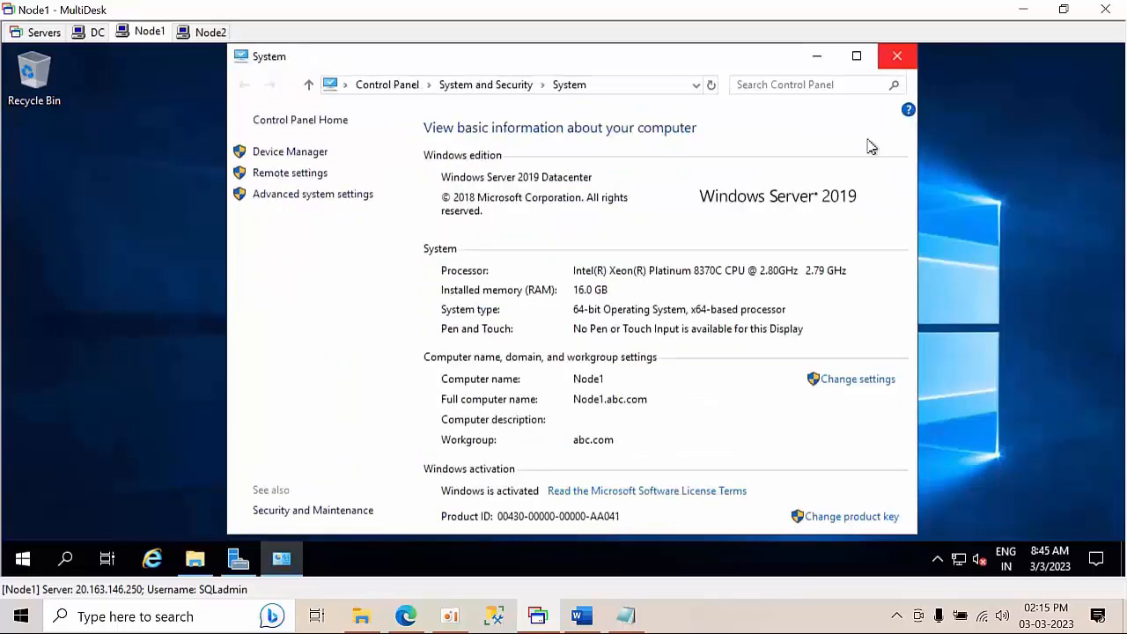
pyautogui.click(898, 58)
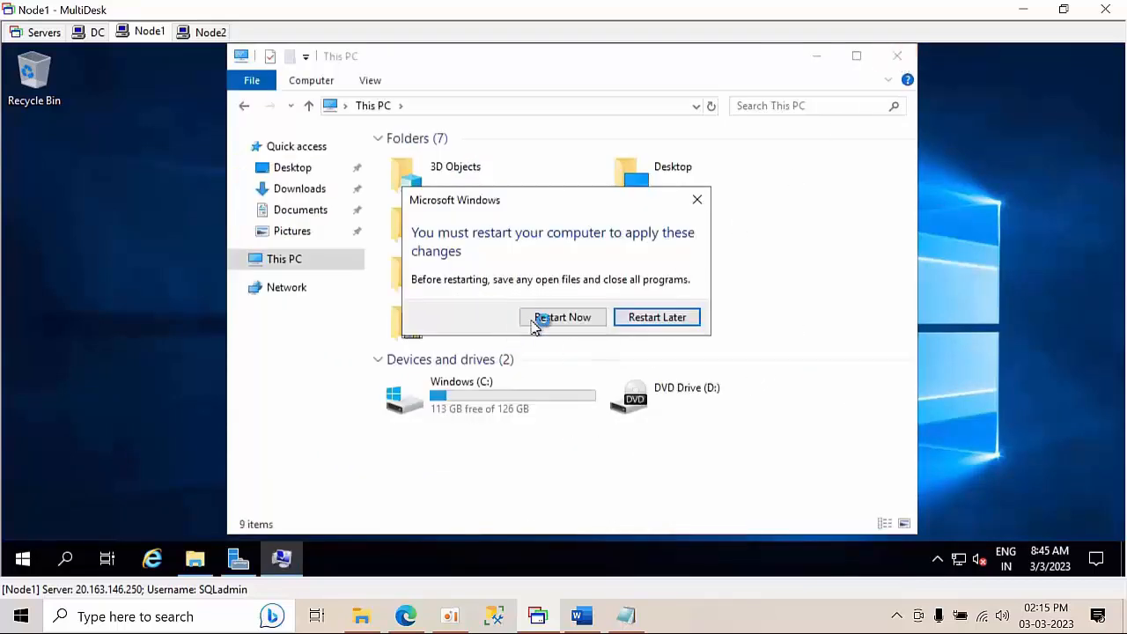
pyautogui.click(561, 318)
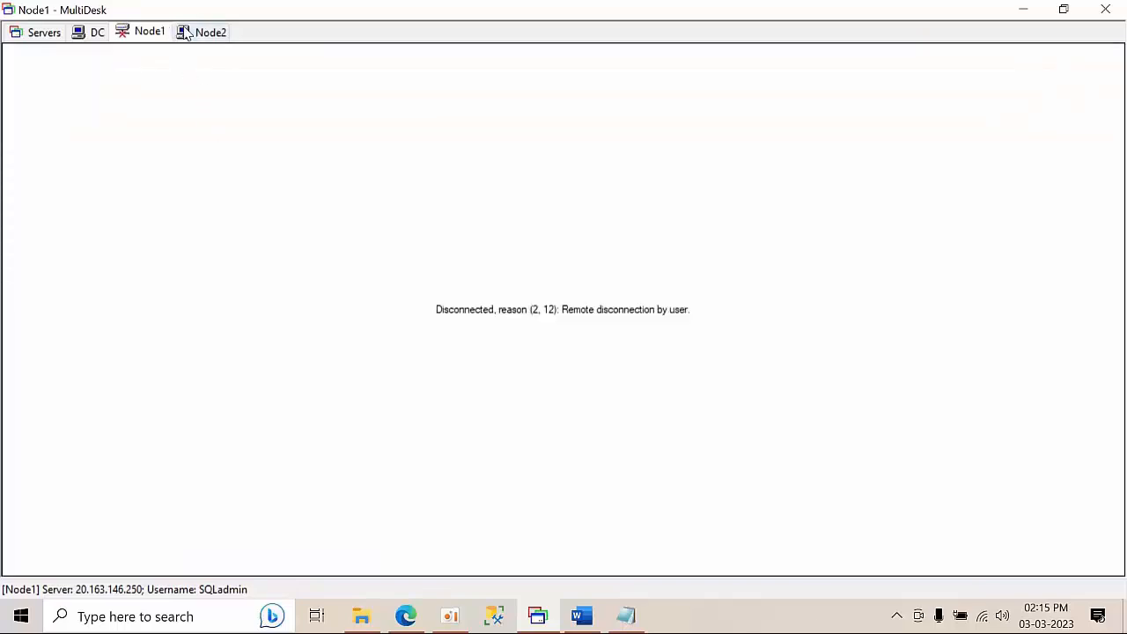
# On Node2, permanently dismiss the Azure notice, minimize Server Manager and refresh the desktop
pyautogui.click(203, 35)
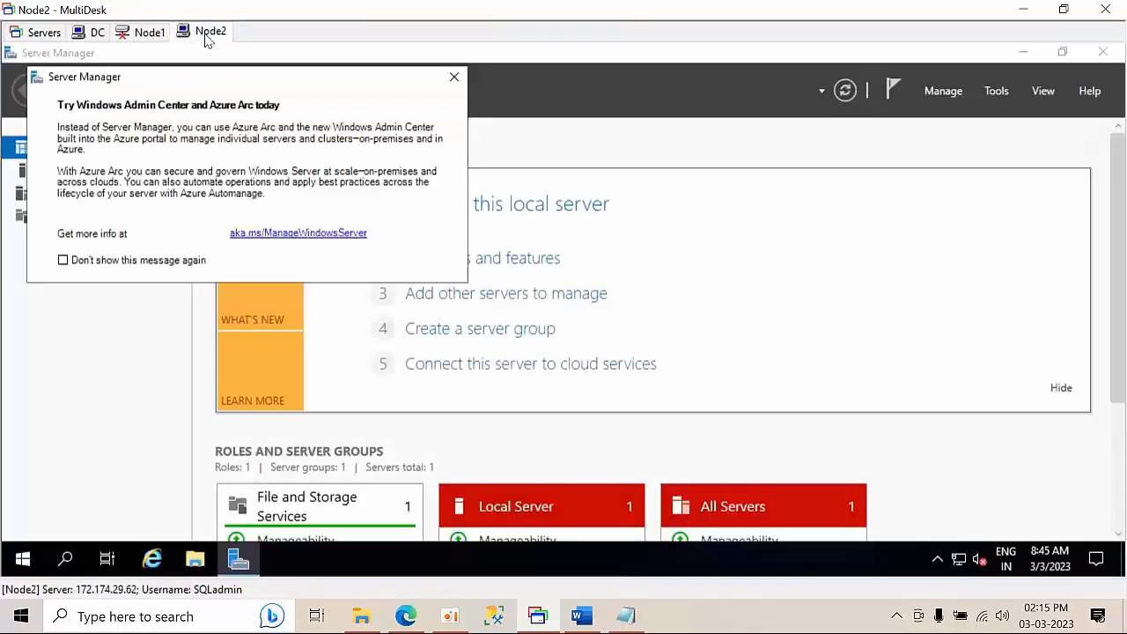
pyautogui.click(137, 264)
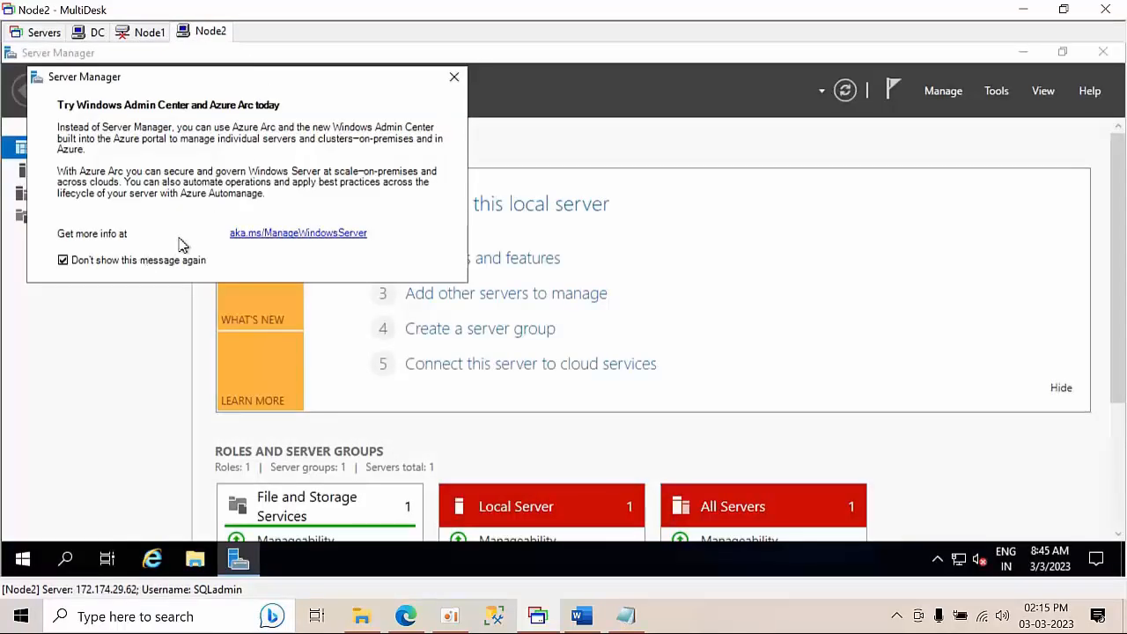
pyautogui.click(454, 77)
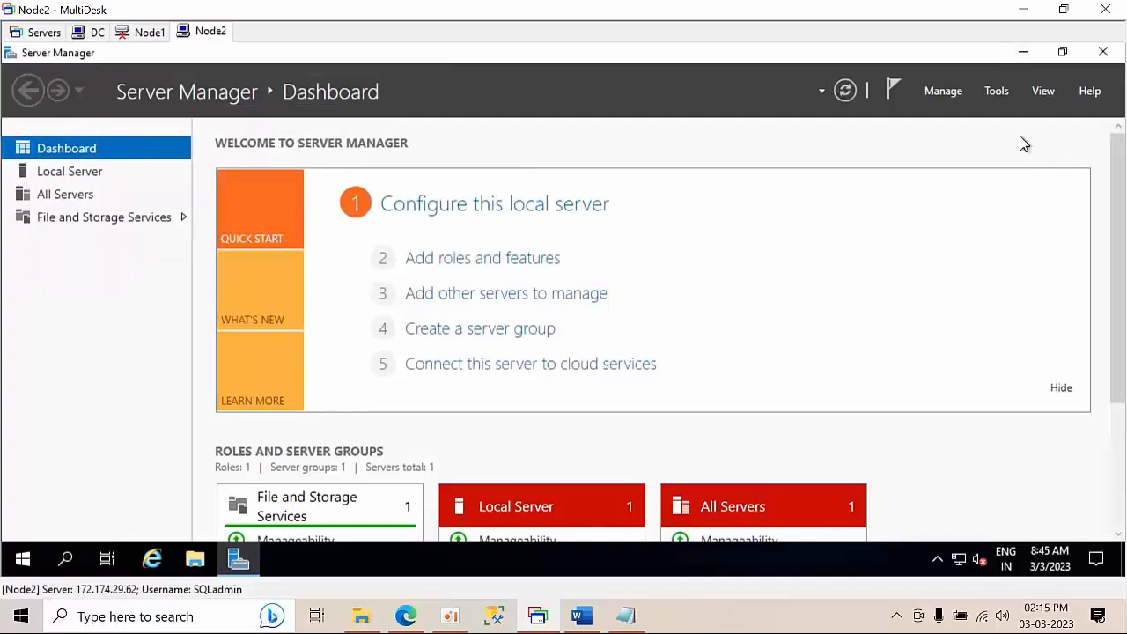
pyautogui.click(1024, 53)
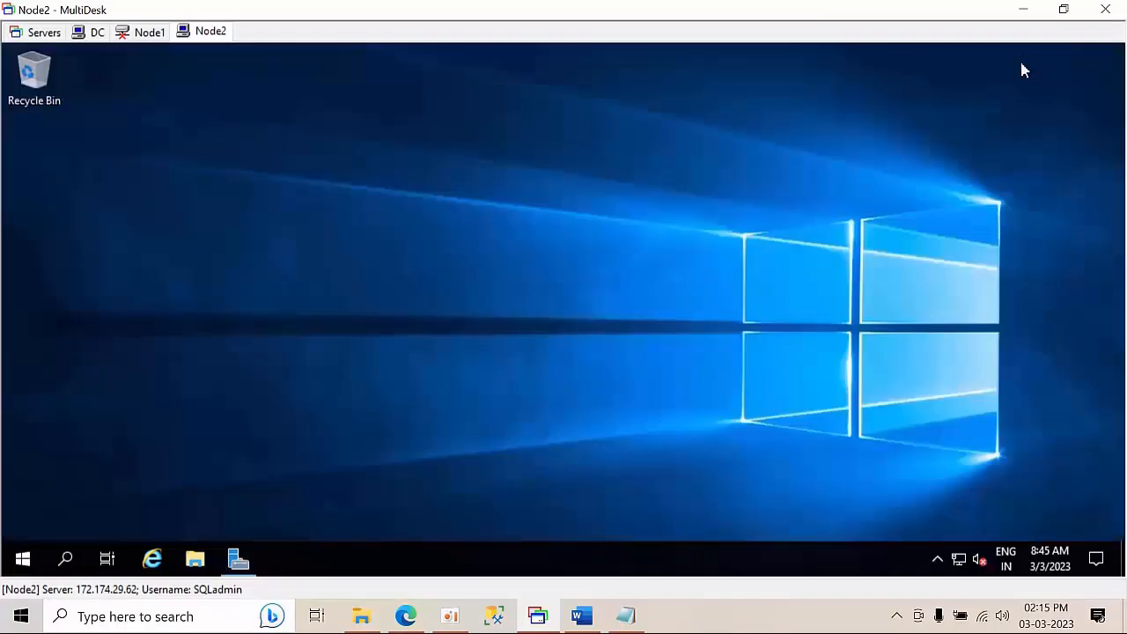
pyautogui.rightClick(212, 220)
pyautogui.click(268, 268)
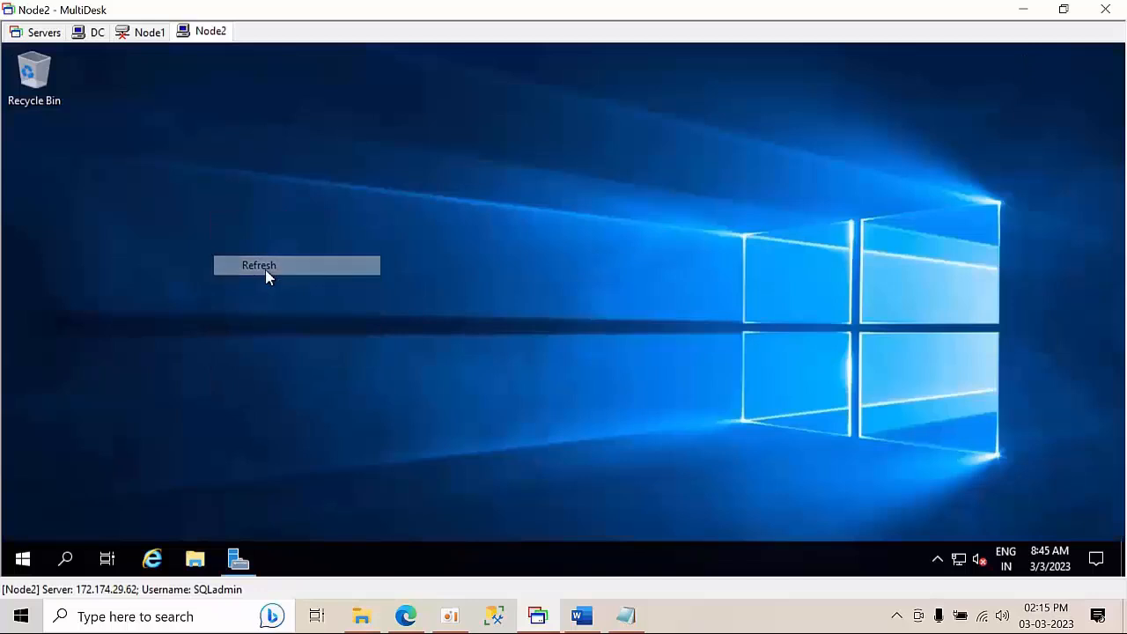
pyautogui.rightClick(228, 297)
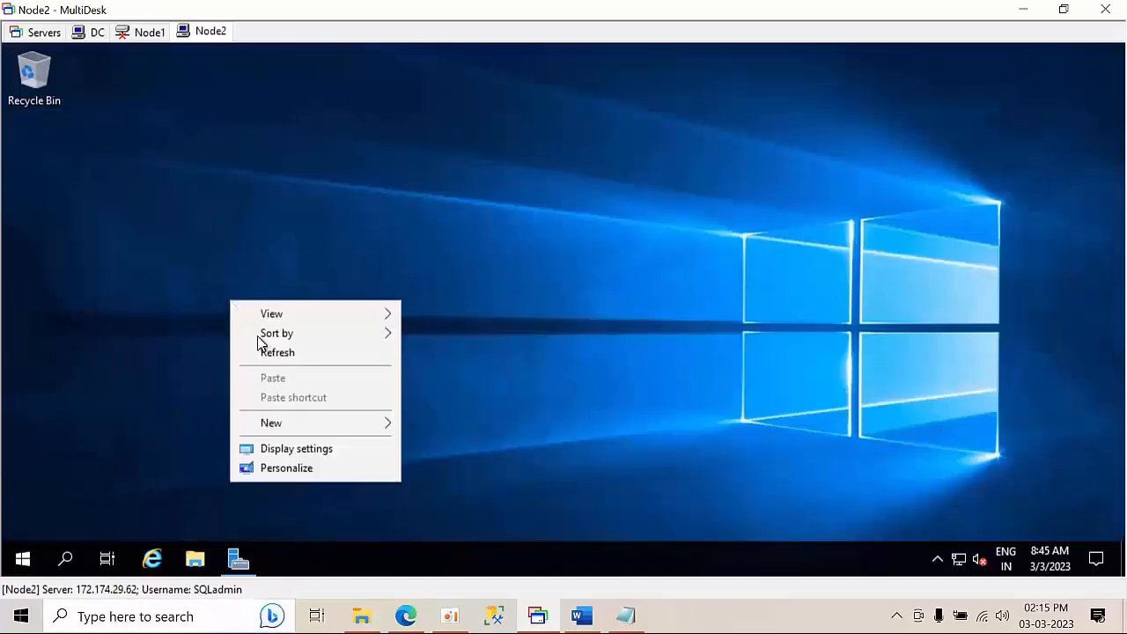
pyautogui.click(270, 354)
# Turn off Node2's firewall for private and public networks via firewall.cpl
pyautogui.press('super+r')
pyautogui.write('fir')
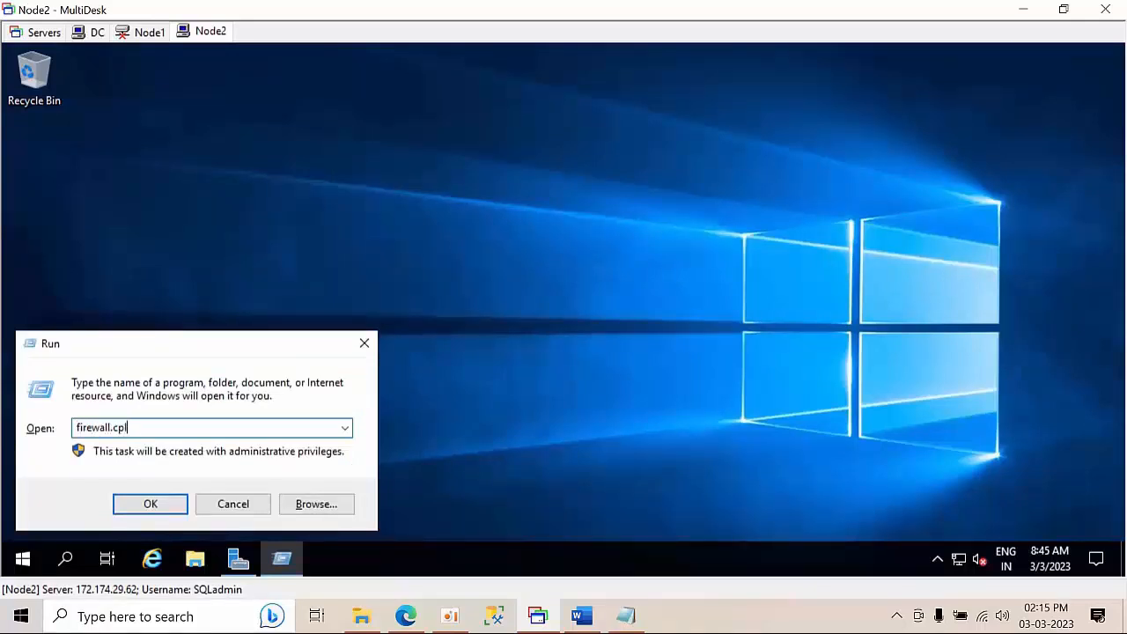
pyautogui.press('Return')
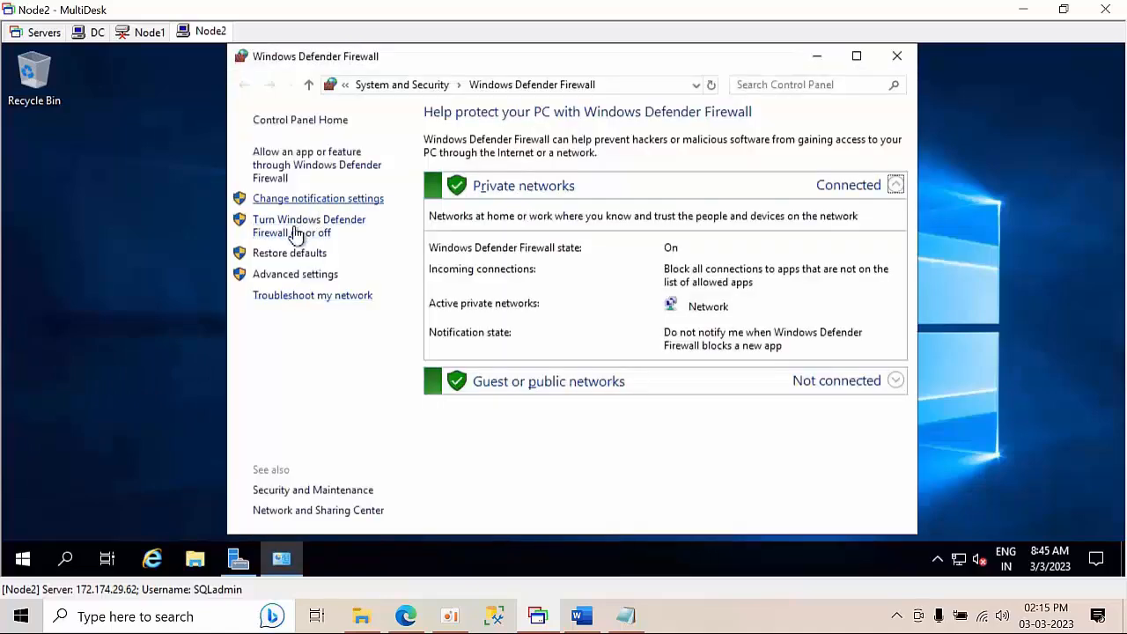
pyautogui.click(295, 232)
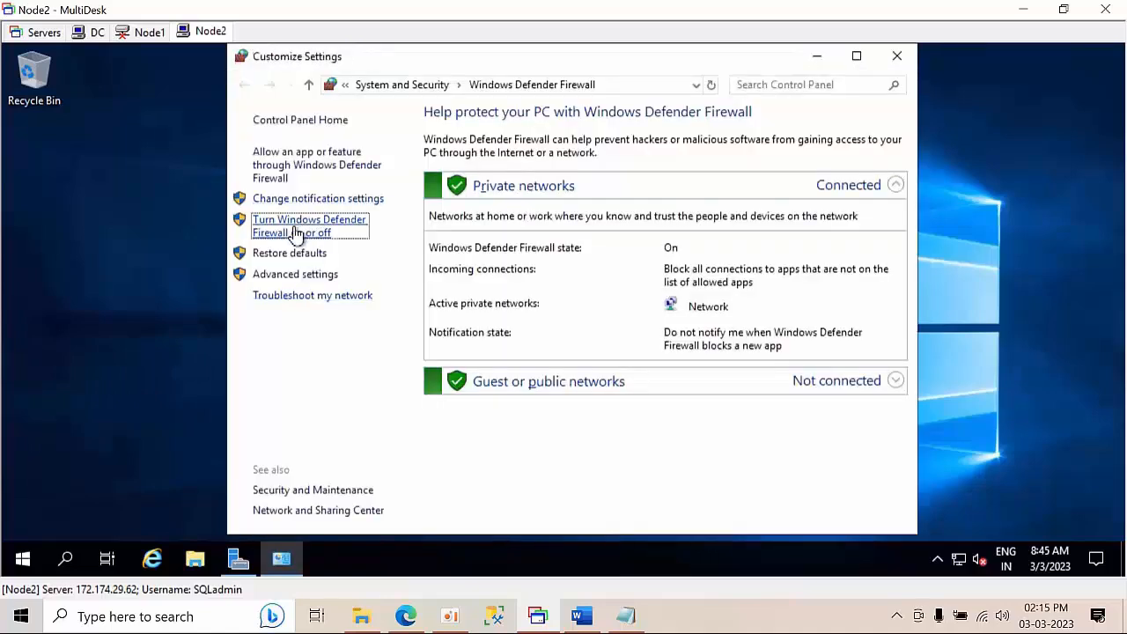
pyautogui.click(475, 248)
pyautogui.click(440, 353)
pyautogui.click(722, 515)
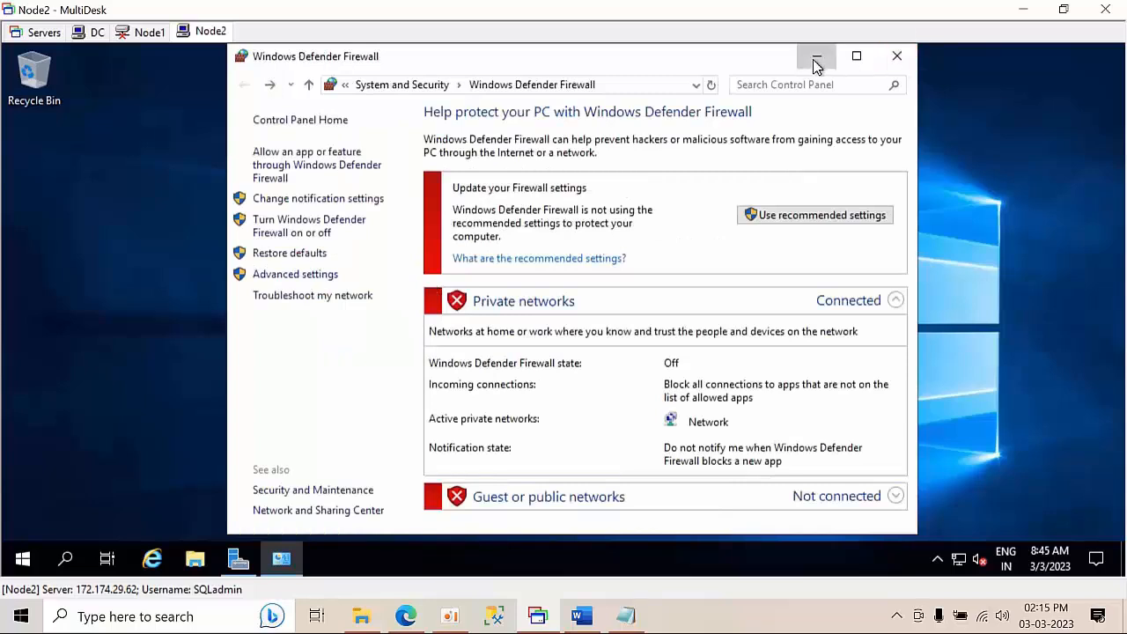
pyautogui.click(816, 58)
pyautogui.click(513, 302)
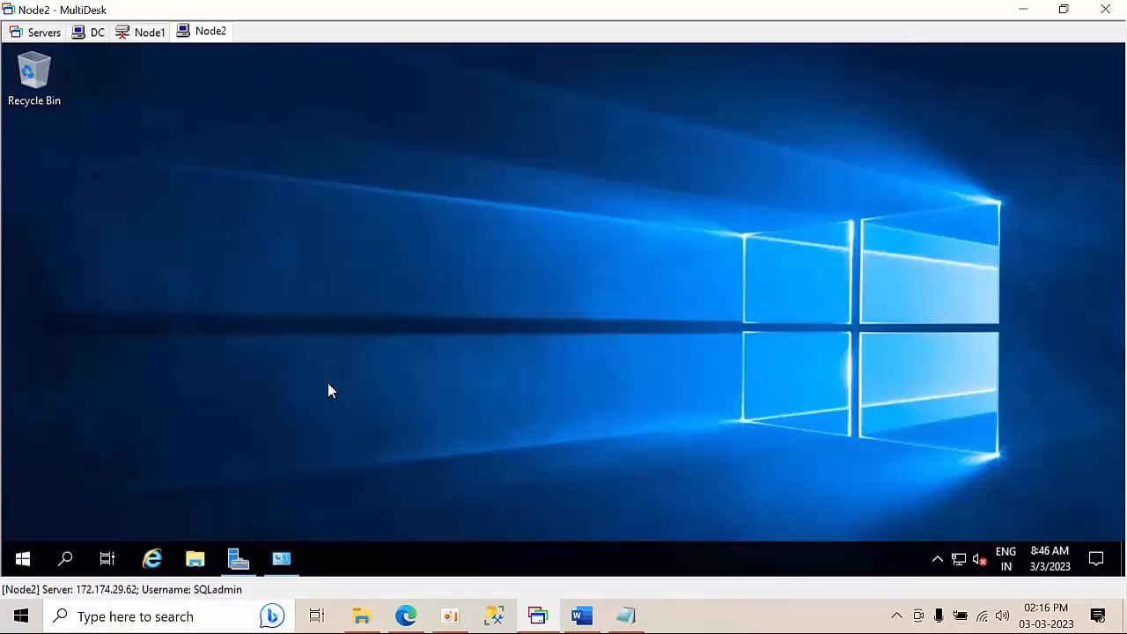
# Open the system properties of This PC on Node2 from File Explorer
pyautogui.click(195, 558)
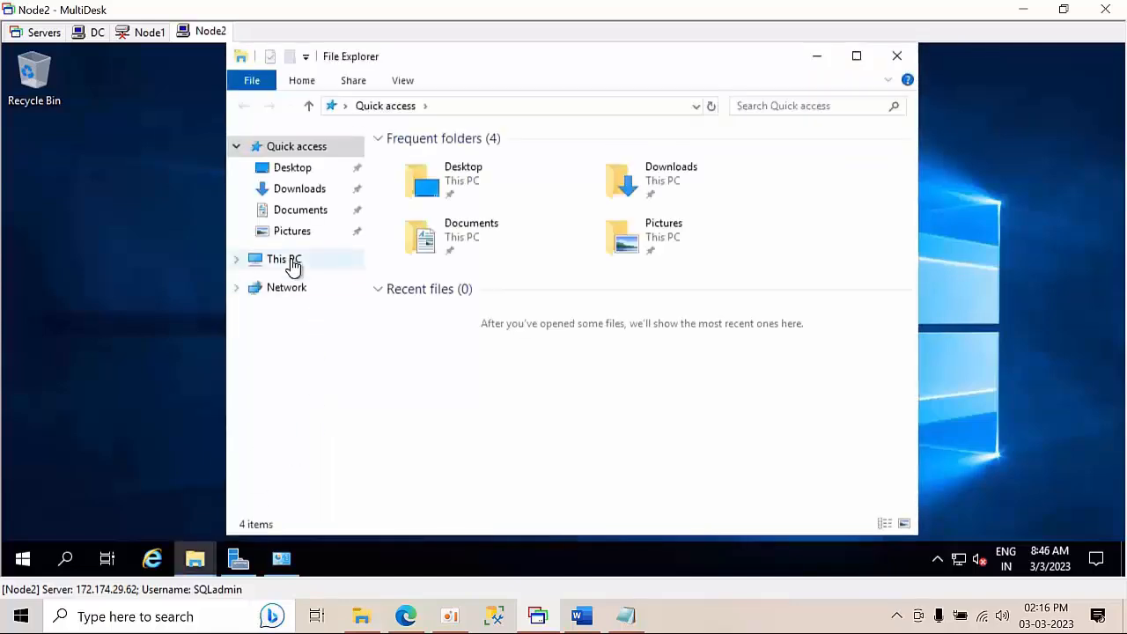
pyautogui.click(293, 260)
pyautogui.rightClick(291, 261)
pyautogui.click(346, 493)
pyautogui.click(850, 379)
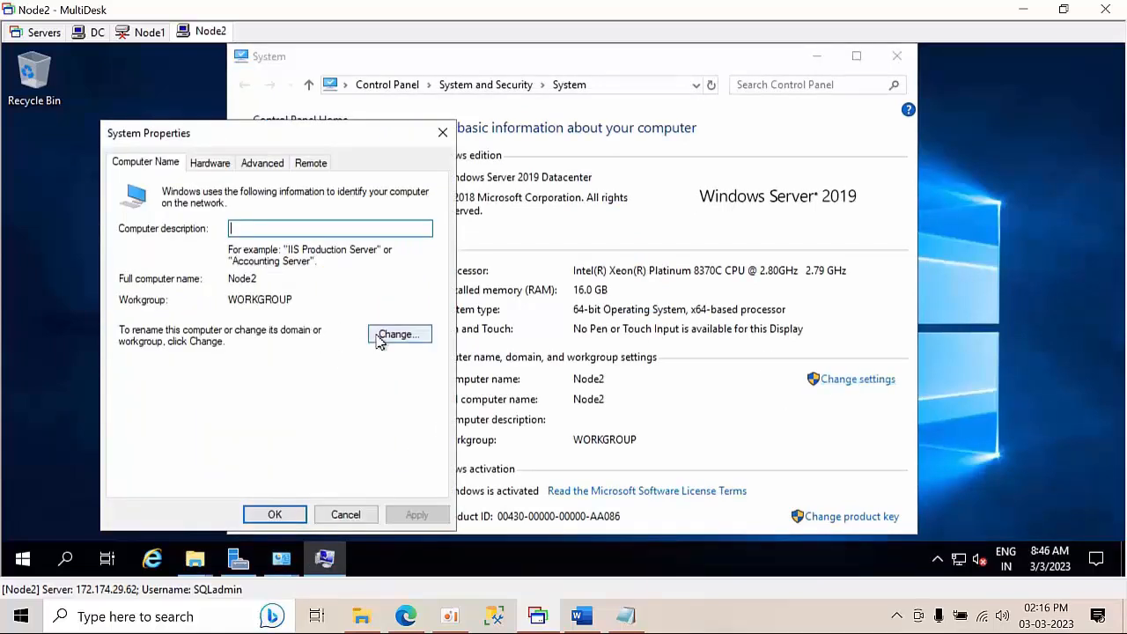
# Change Node2 from a workgroup to member of domain abc.com
pyautogui.click(396, 335)
pyautogui.click(161, 370)
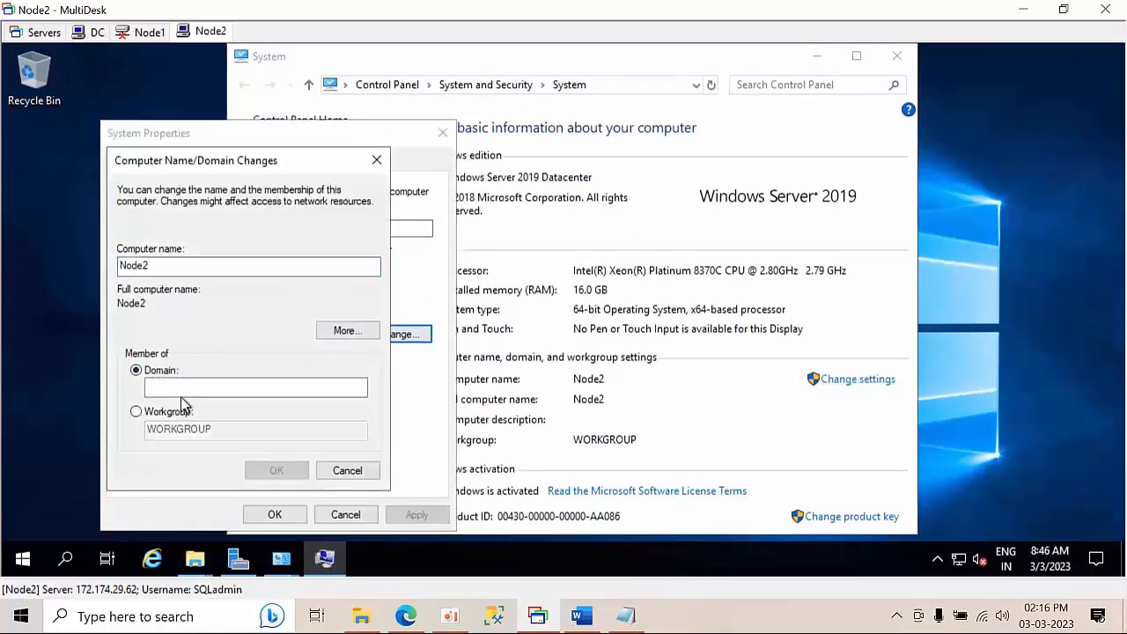
pyautogui.click(184, 389)
pyautogui.write('abc.com')
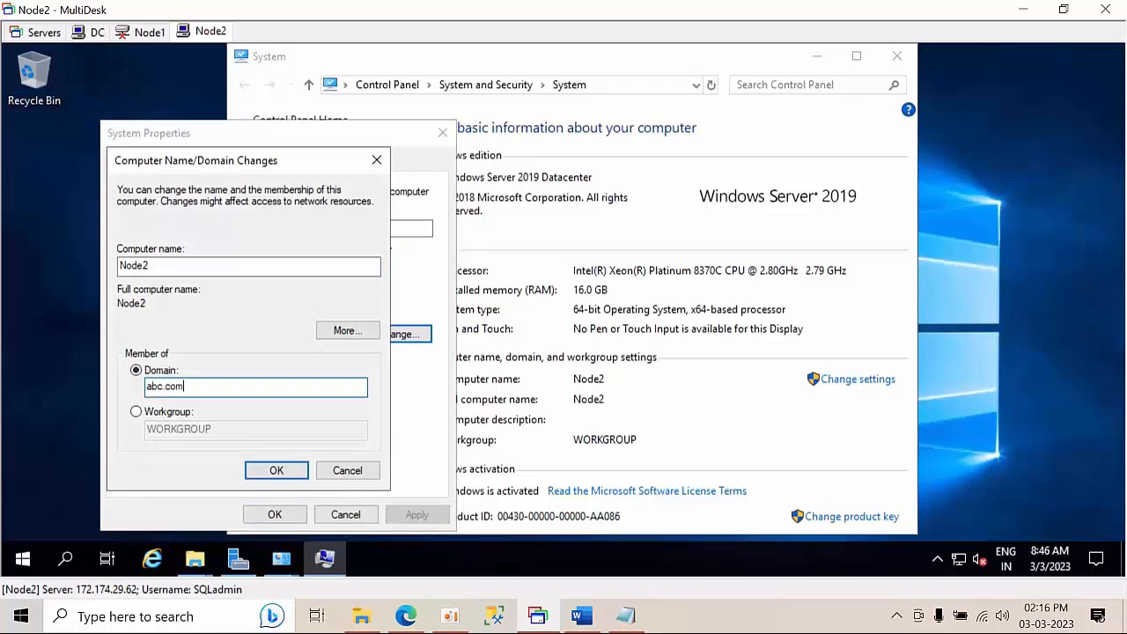
pyautogui.press('Return')
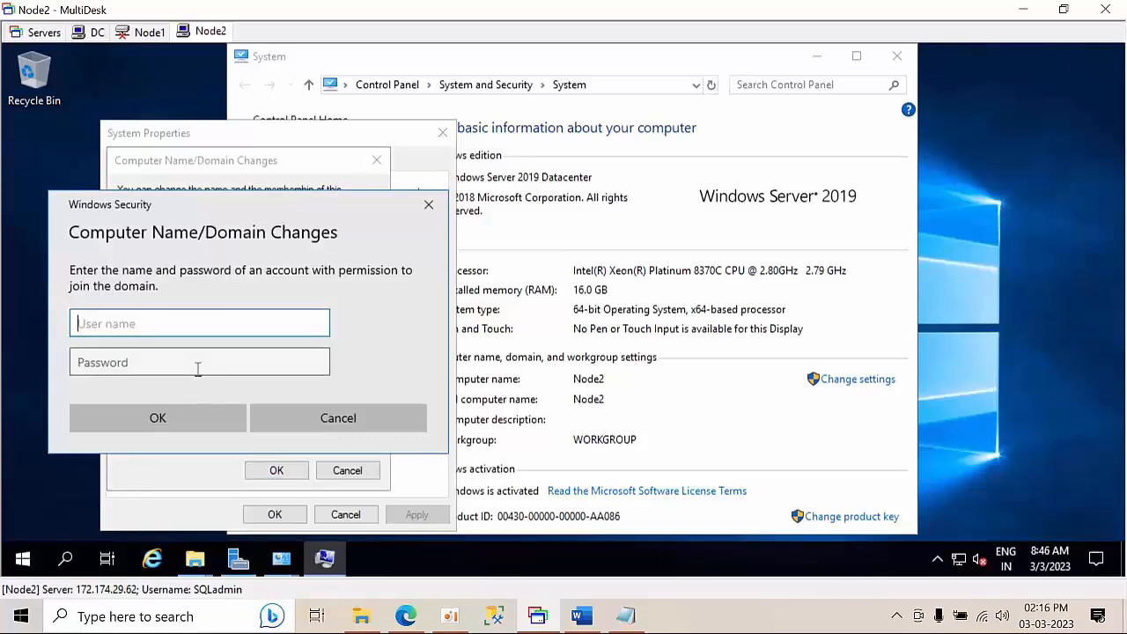
# Enter the domain administrator user name and password to join abc.com
pyautogui.write('sa')
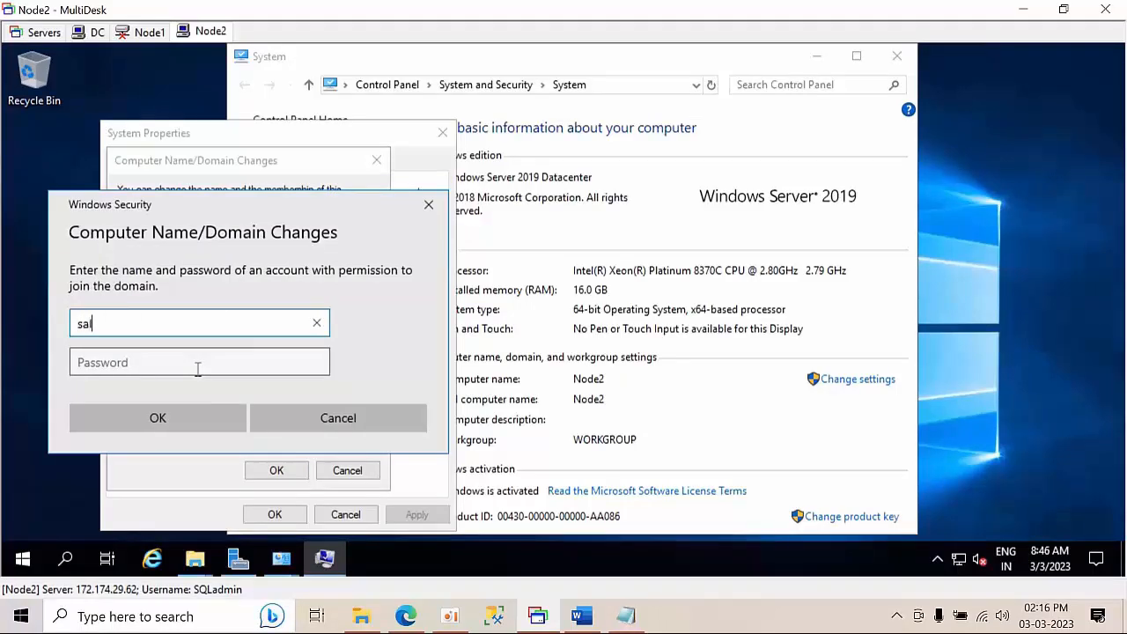
pyautogui.press('BackSpace')
pyautogui.press('BackSpace')
pyautogui.write('S')
pyautogui.click(198, 368)
pyautogui.write('P')
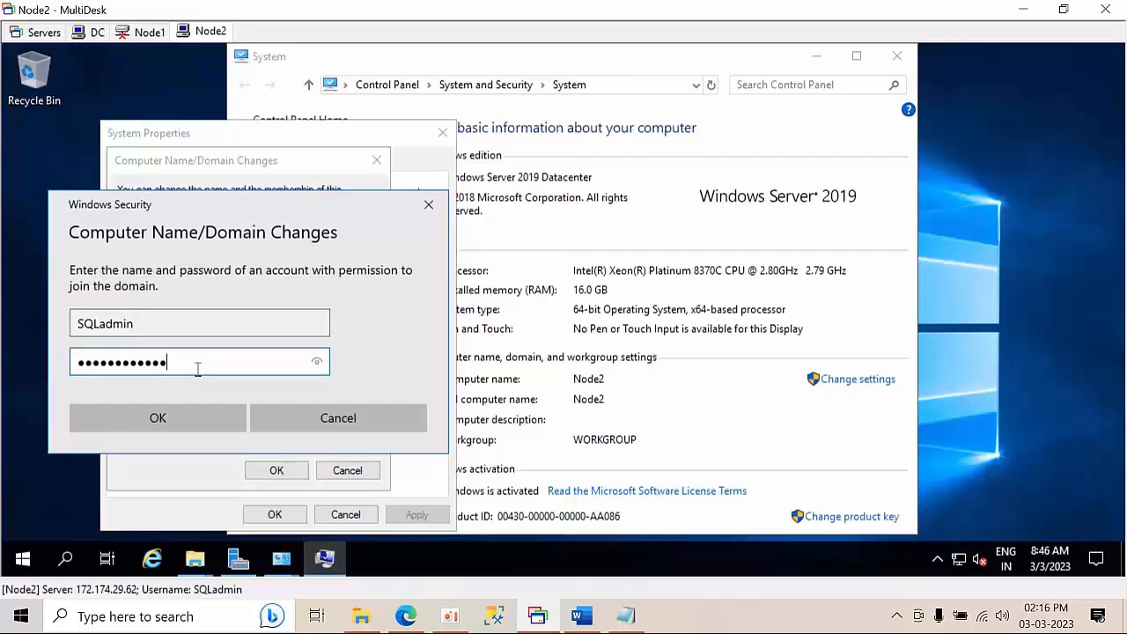
pyautogui.click(172, 426)
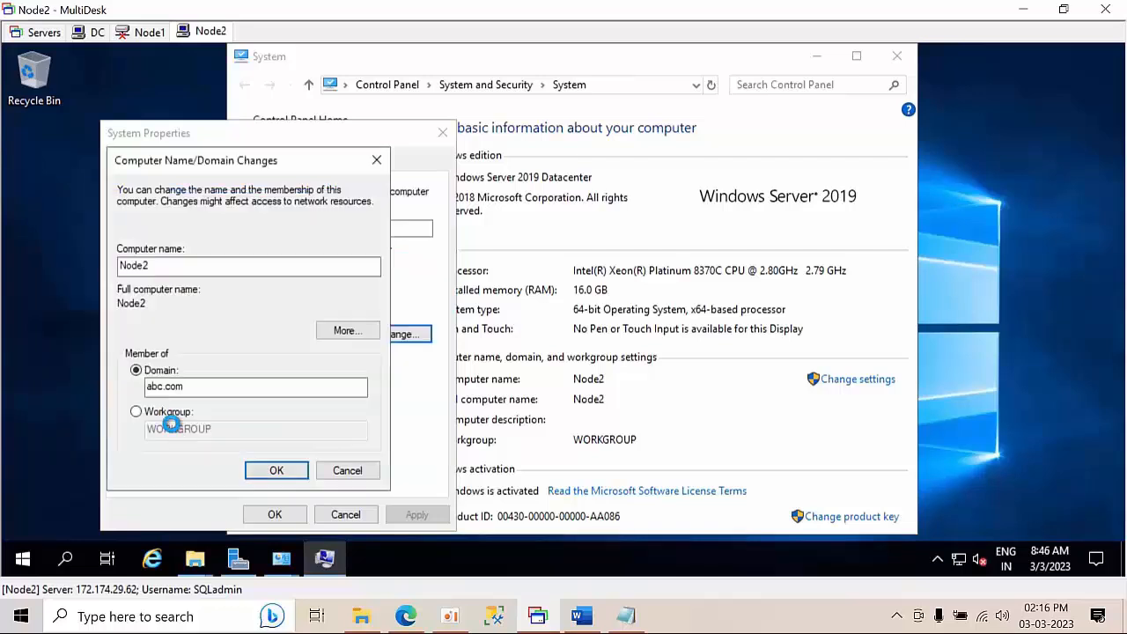
# Acknowledge the abc.com welcome and restart notices, then close System Properties
pyautogui.click(642, 364)
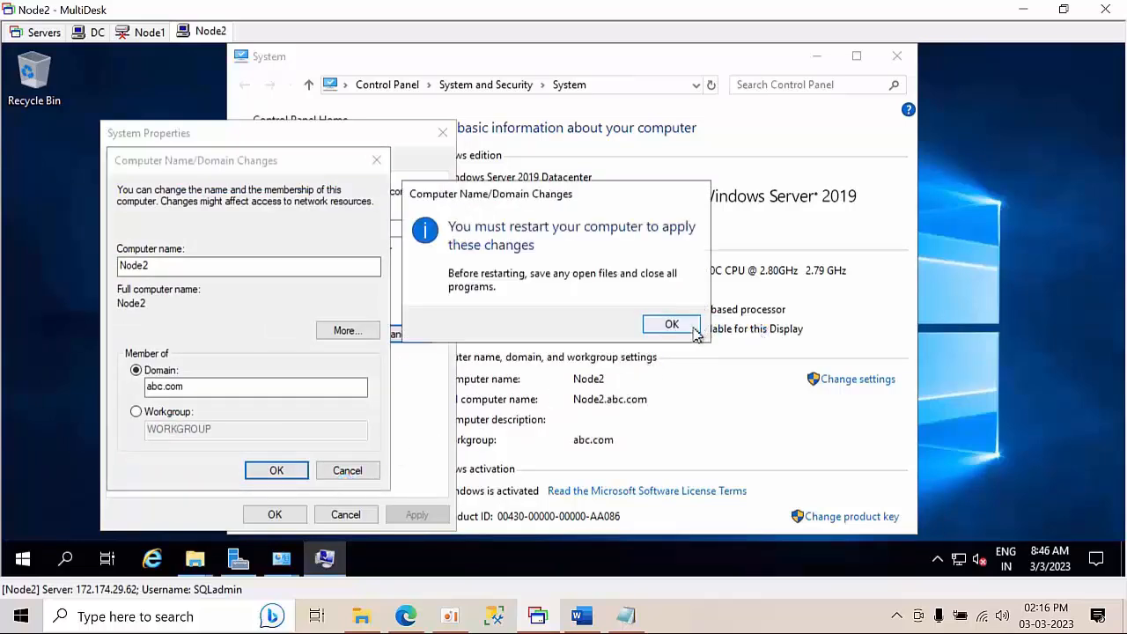
pyautogui.click(676, 325)
pyautogui.click(188, 419)
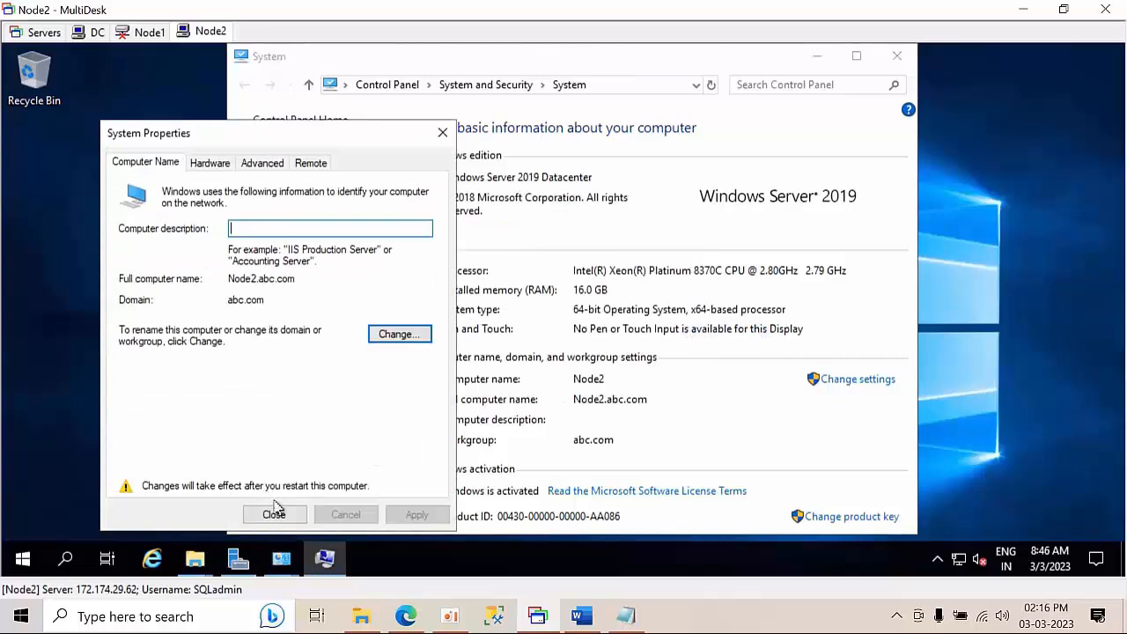
pyautogui.click(274, 515)
# Postpone the restart and recheck that Node2's firewall is off for private and public networks
pyautogui.click(678, 319)
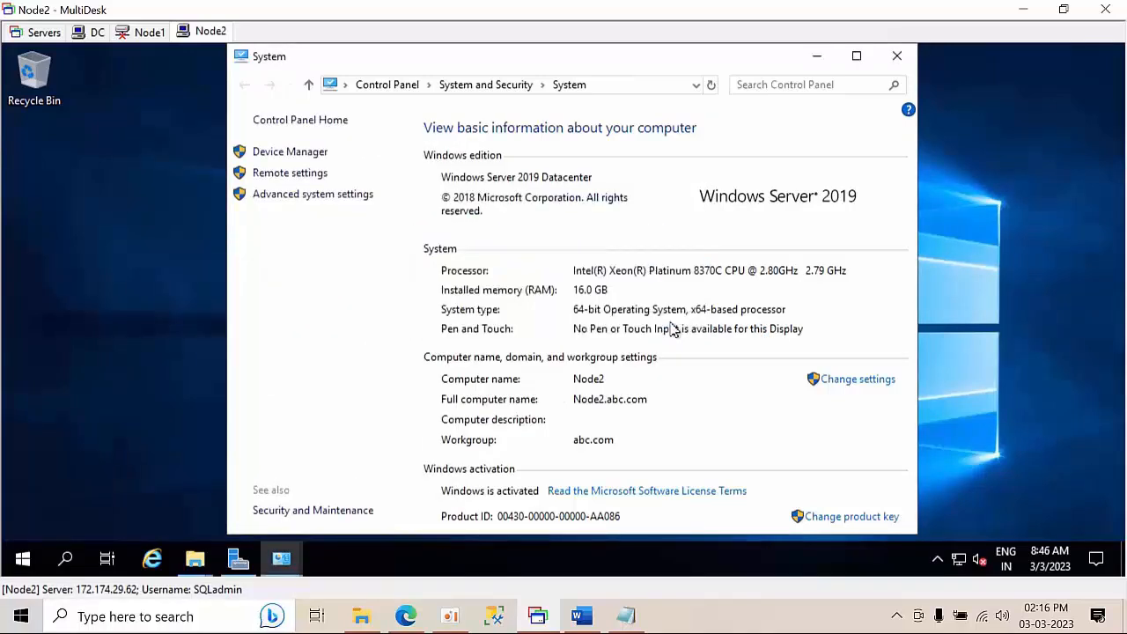
pyautogui.press('super+r')
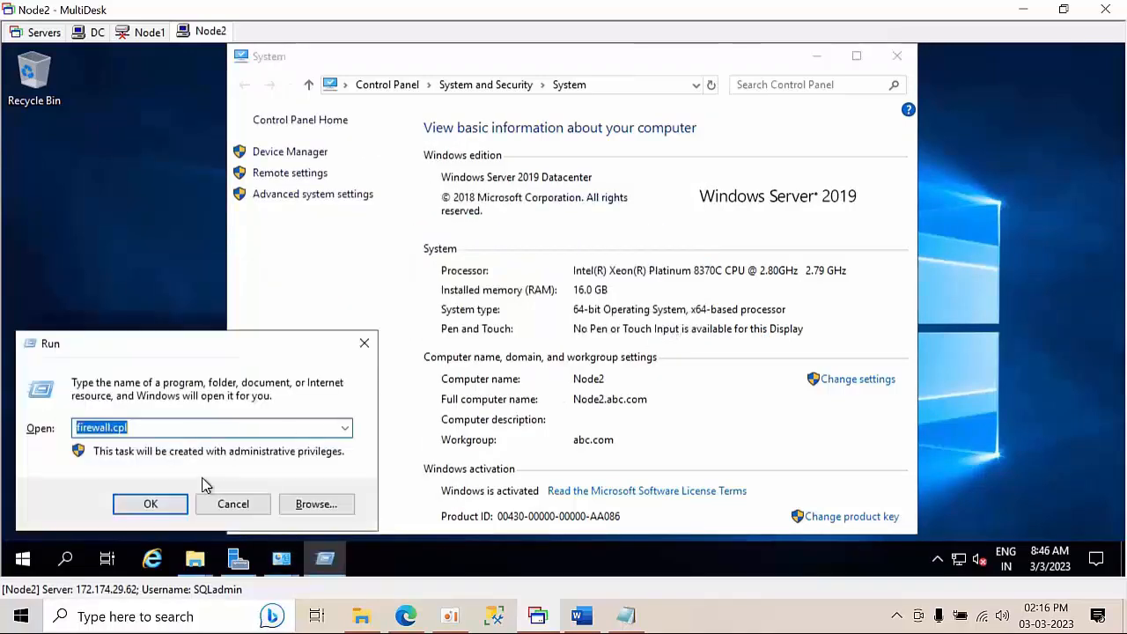
pyautogui.click(173, 506)
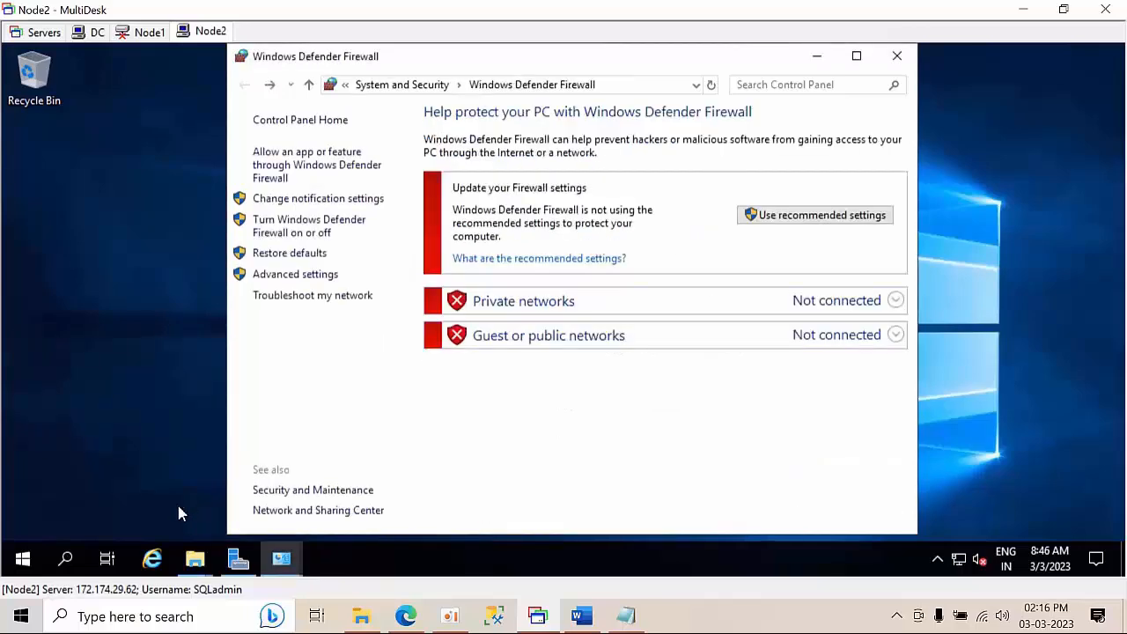
pyautogui.click(319, 231)
pyautogui.click(246, 91)
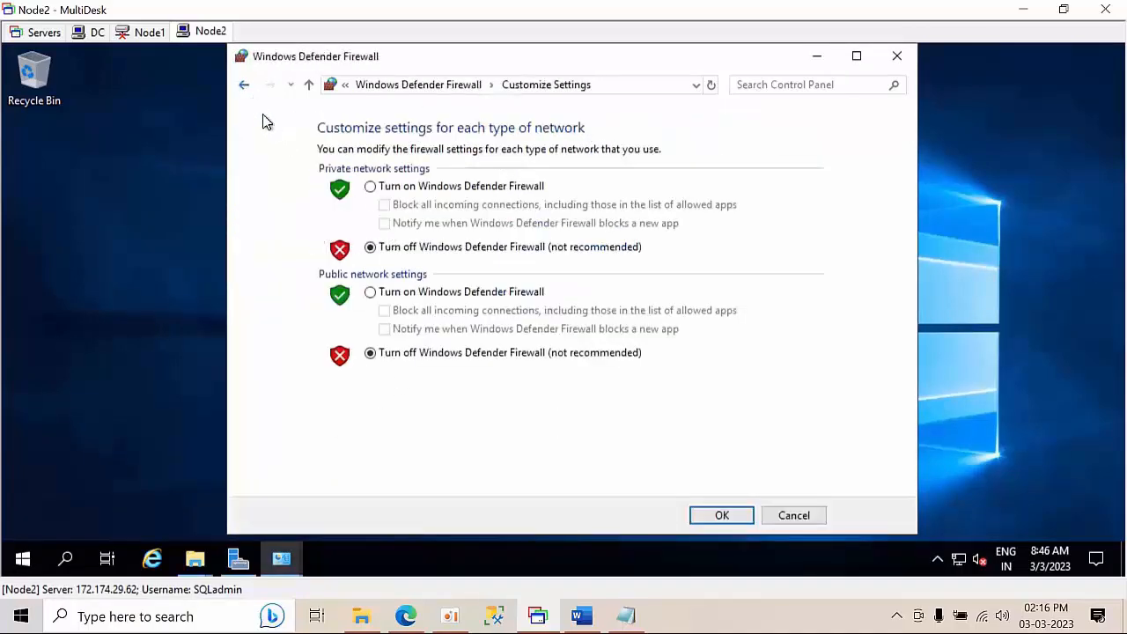
# Close the Firewall, System, This PC and Quick access windows, leaving Node2's bare desktop
pyautogui.click(896, 55)
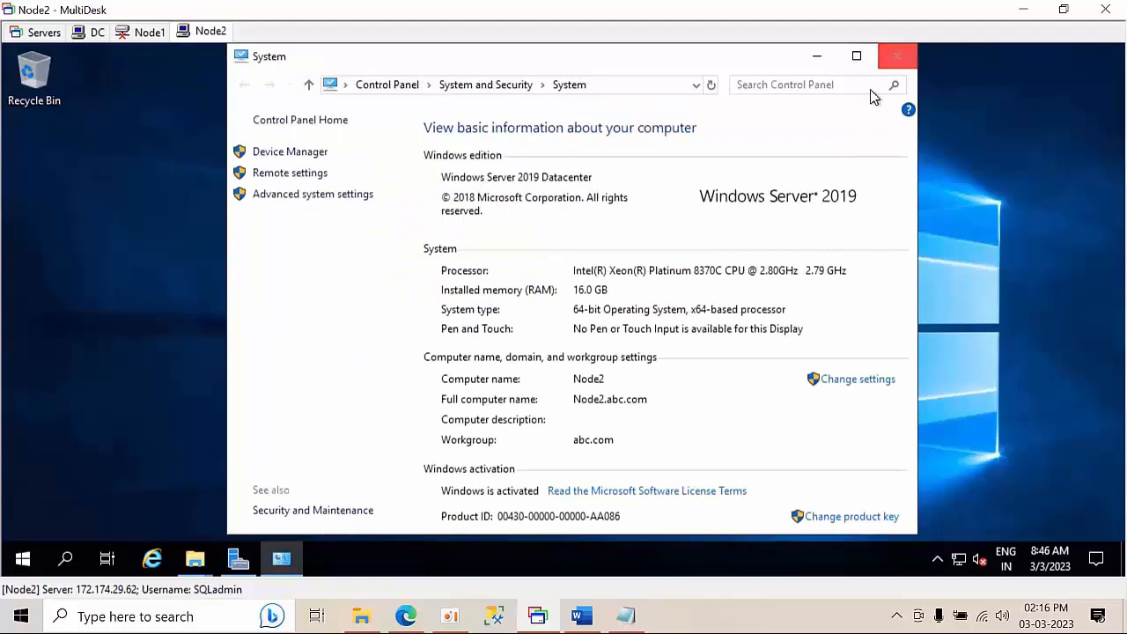
pyautogui.click(899, 61)
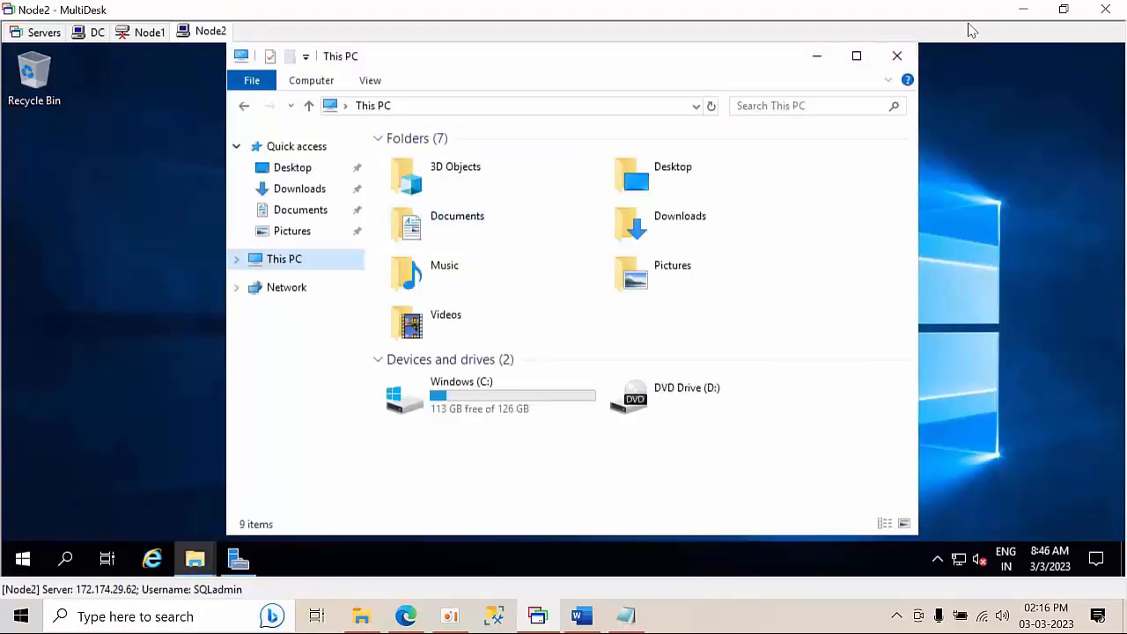
pyautogui.click(895, 60)
pyautogui.click(896, 59)
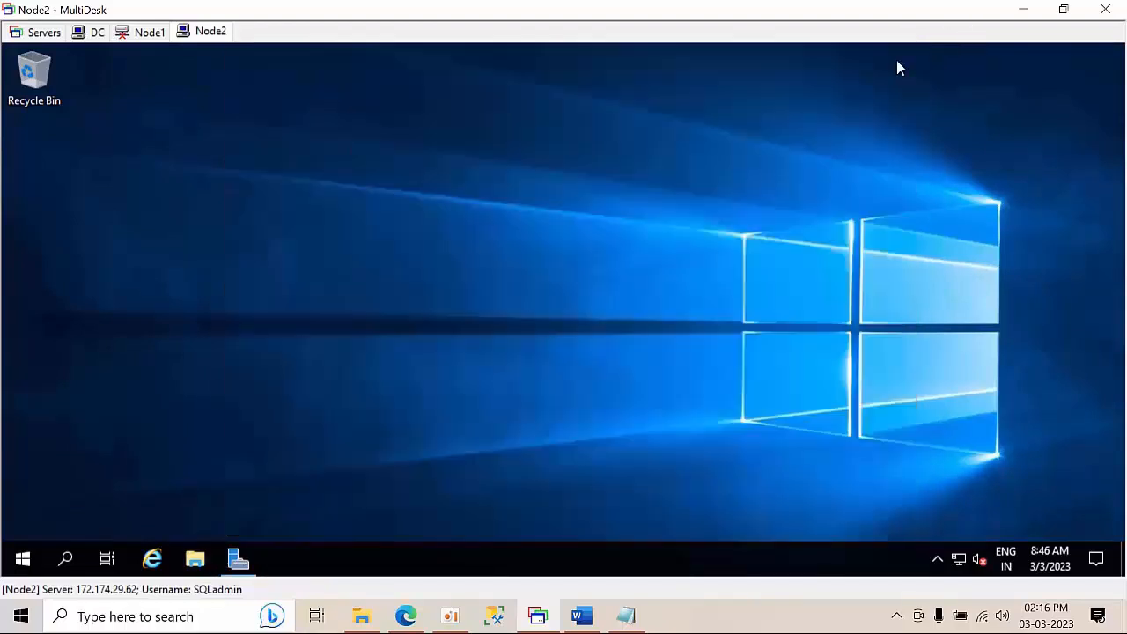
pyautogui.rightClick(348, 280)
# Refresh the desktop and restart Node2 with the shutdown reason Other (Planned)
pyautogui.click(397, 330)
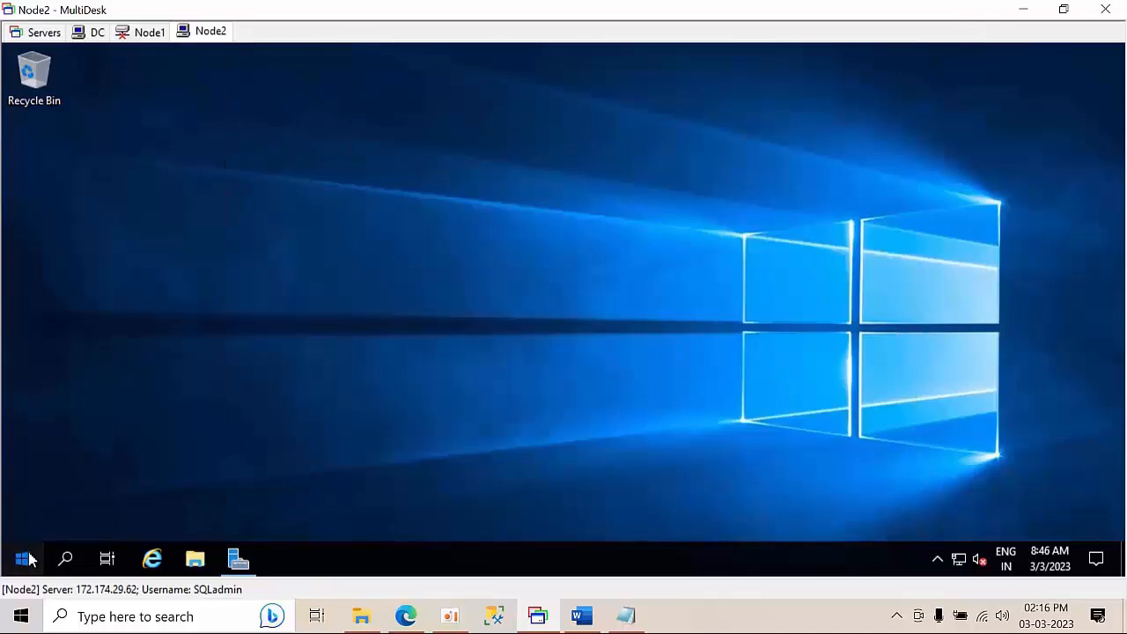
pyautogui.click(23, 559)
pyautogui.click(41, 529)
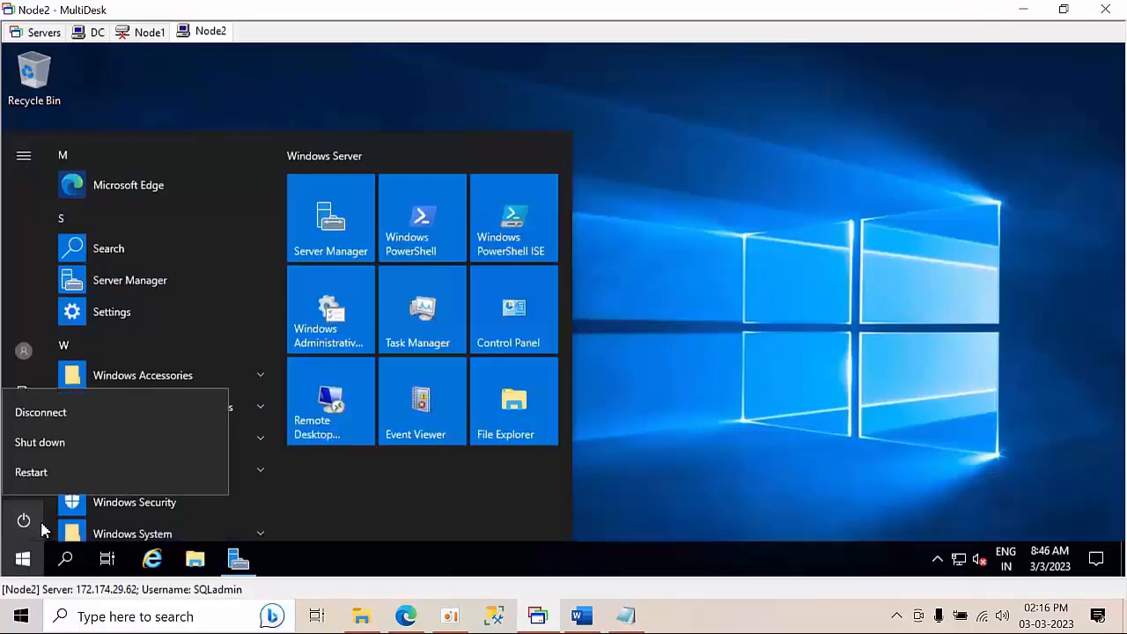
pyautogui.click(40, 479)
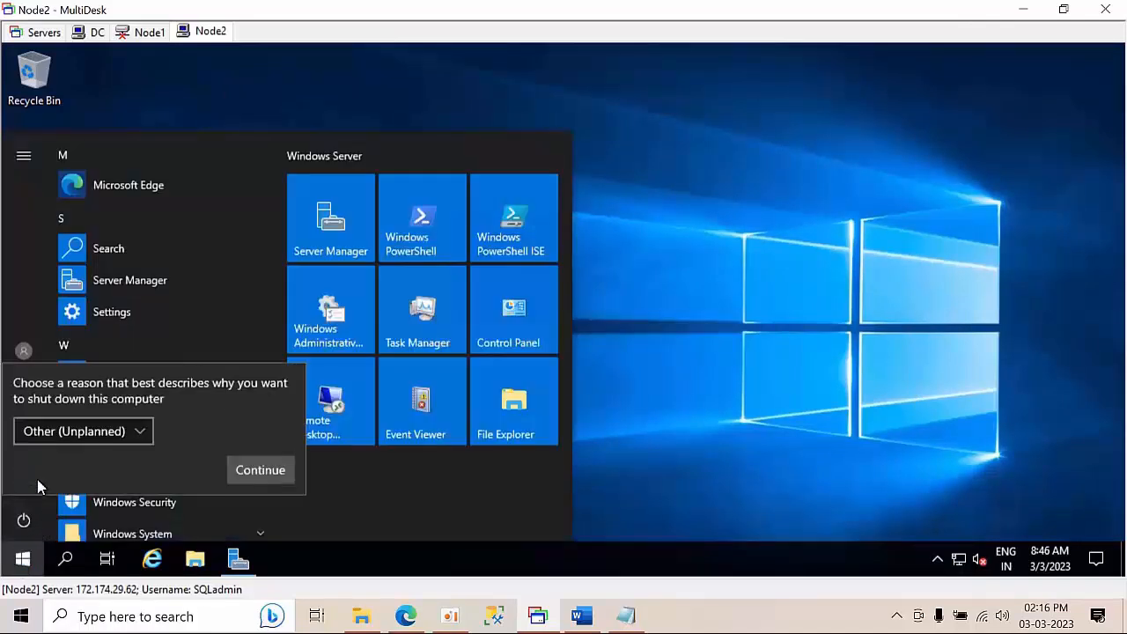
pyautogui.click(73, 448)
pyautogui.click(138, 314)
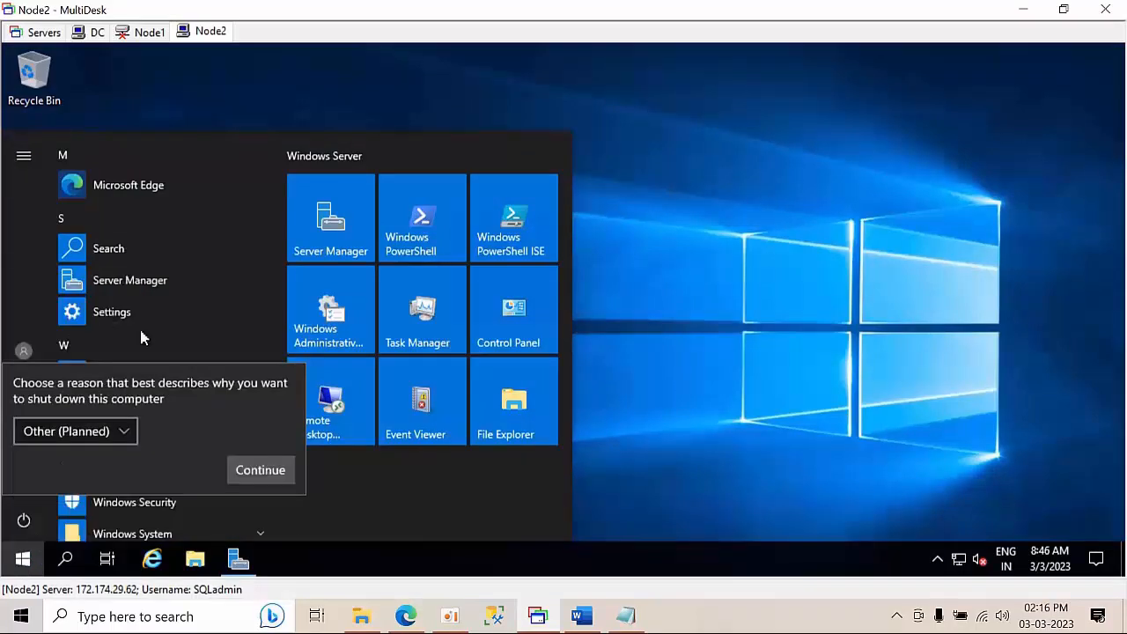
pyautogui.click(255, 470)
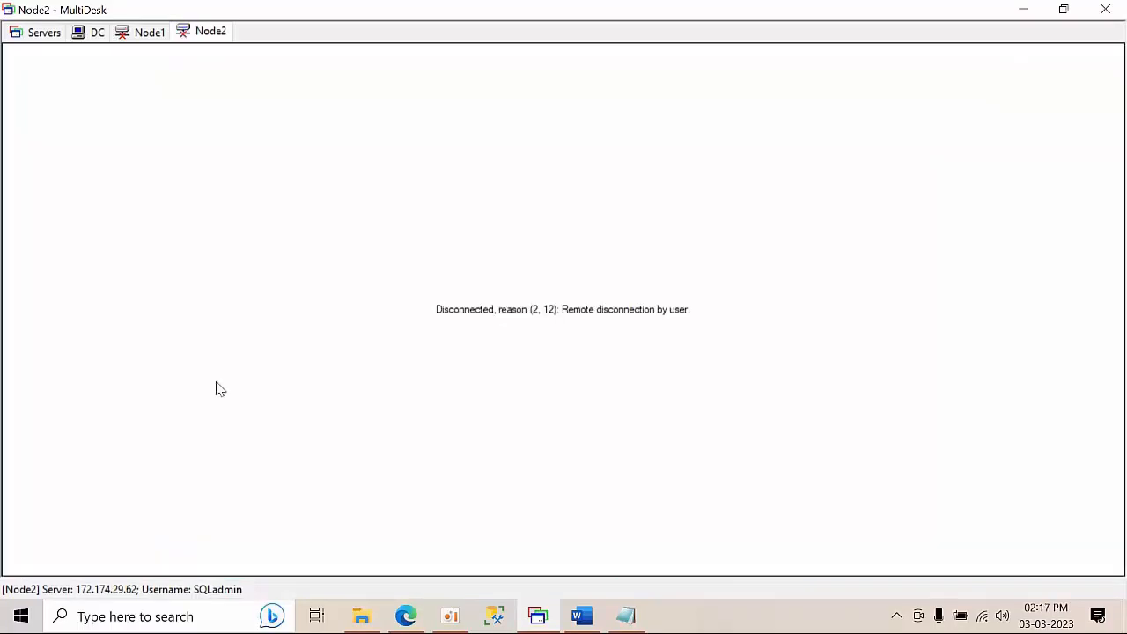
# Close the disconnected Node1 session and bring up the Node2 session's tab options
pyautogui.click(141, 33)
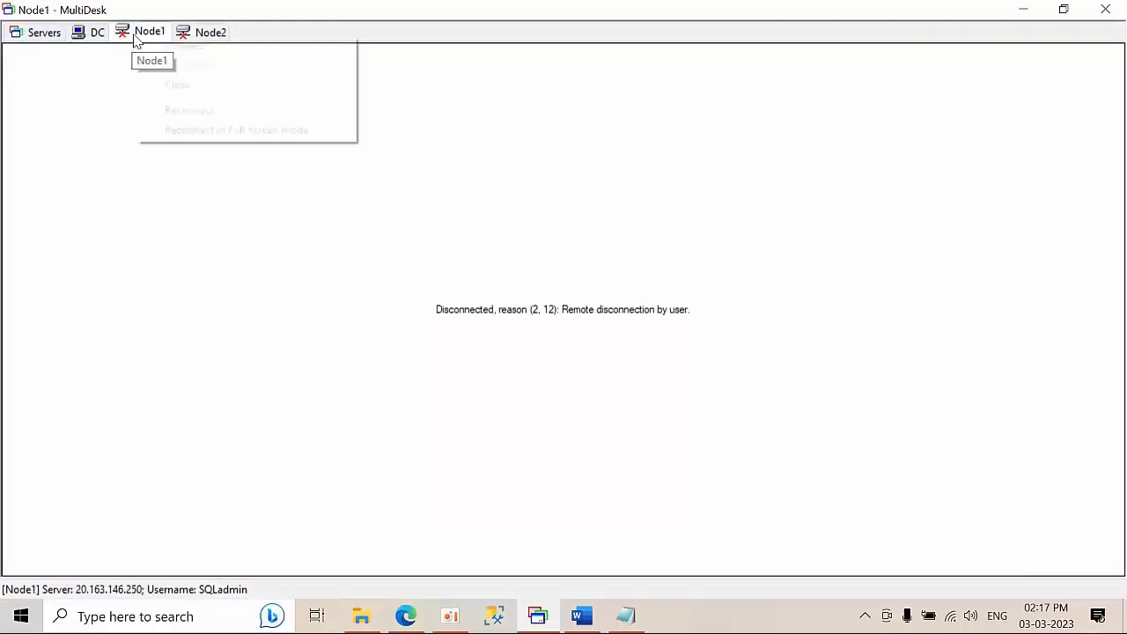
pyautogui.rightClick(136, 40)
pyautogui.click(169, 83)
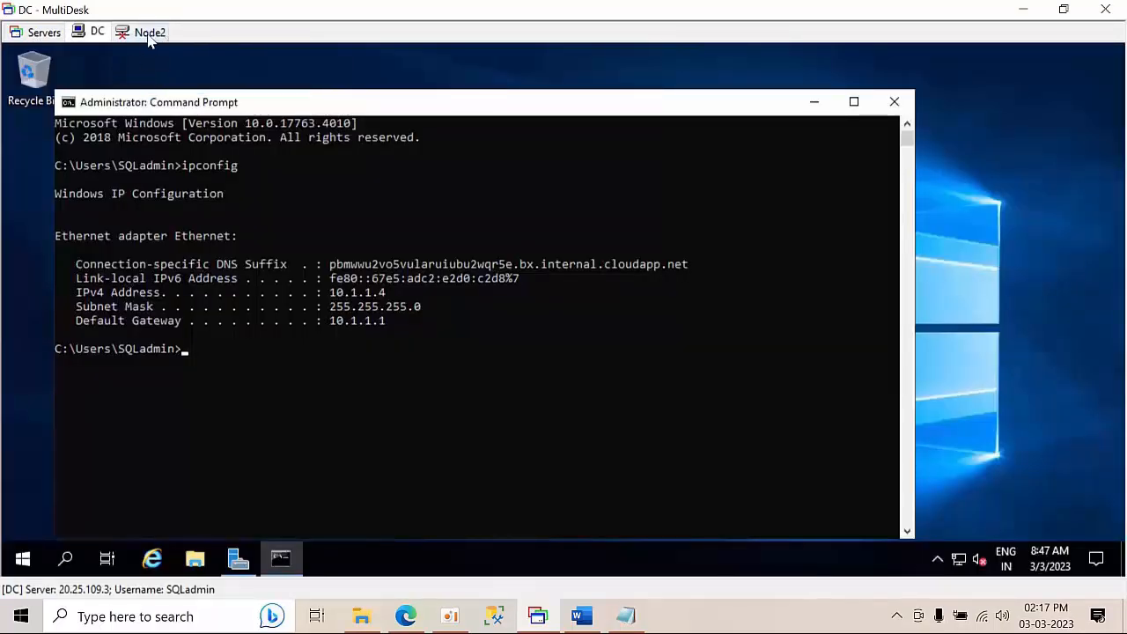
pyautogui.click(149, 39)
pyautogui.rightClick(151, 40)
pyautogui.click(186, 85)
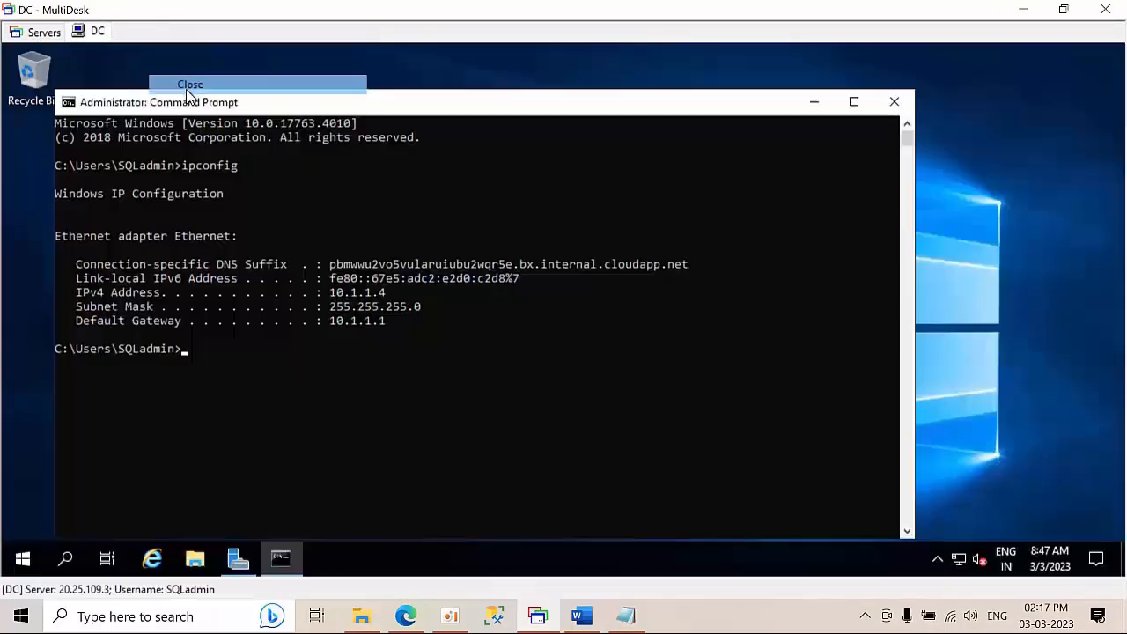
pyautogui.click(38, 35)
pyautogui.click(69, 88)
pyautogui.rightClick(71, 88)
pyautogui.click(128, 225)
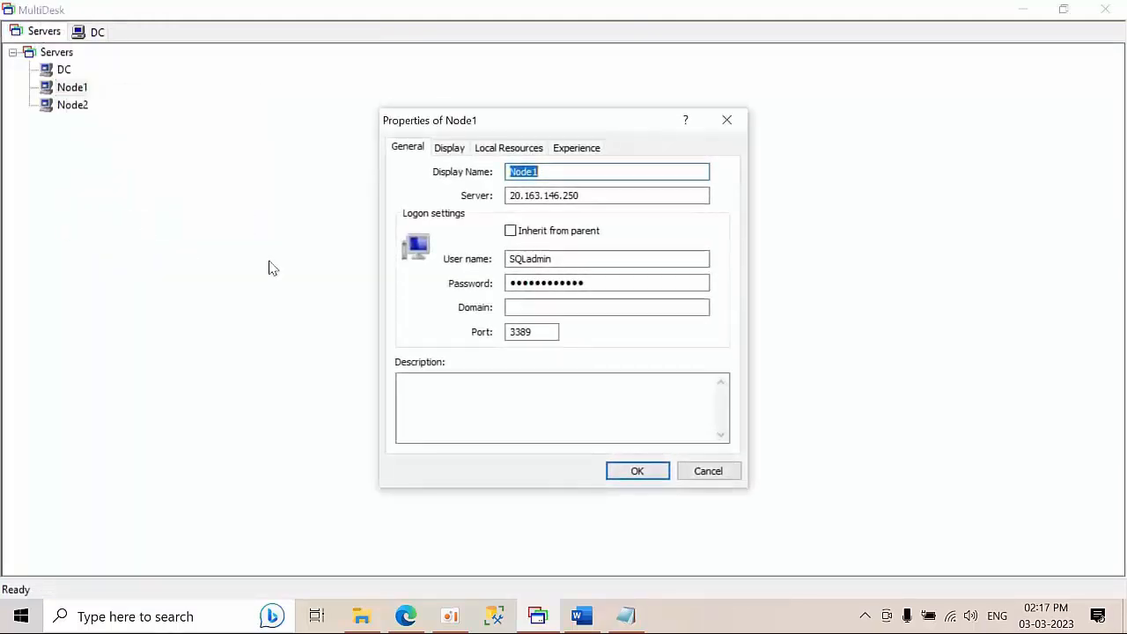
pyautogui.click(590, 262)
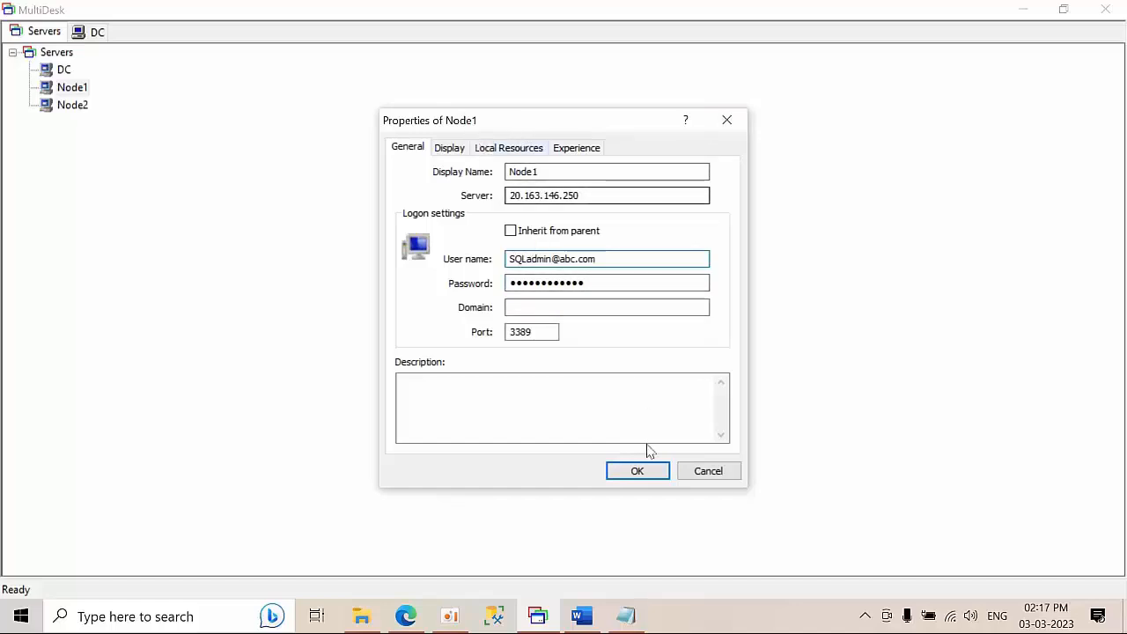
pyautogui.click(632, 476)
pyautogui.doubleClick(87, 105)
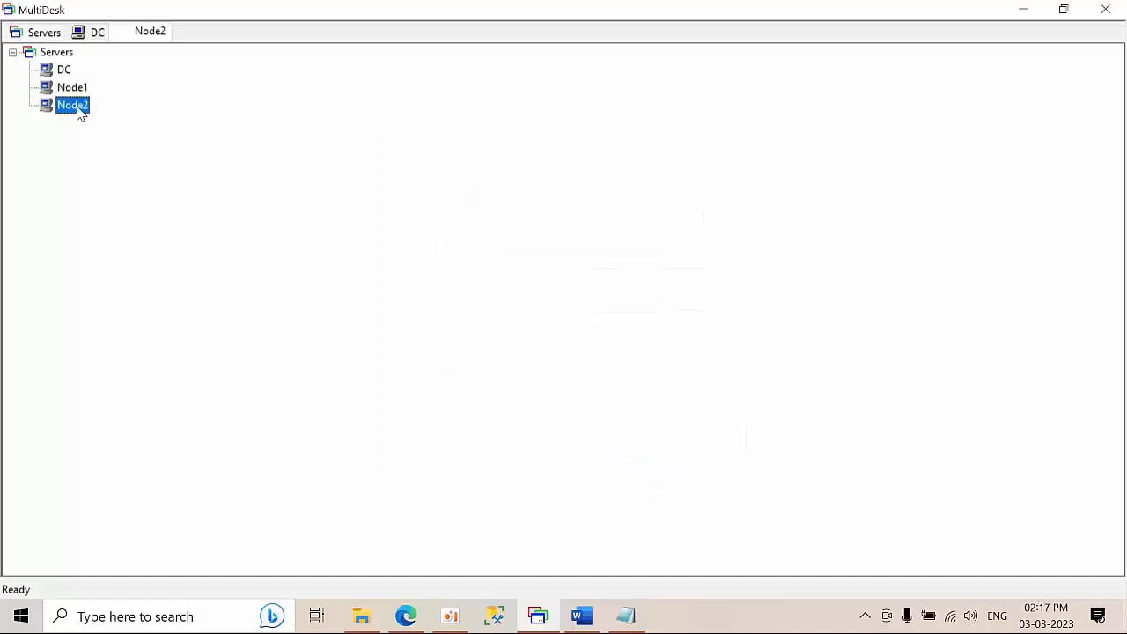
pyautogui.rightClick(151, 39)
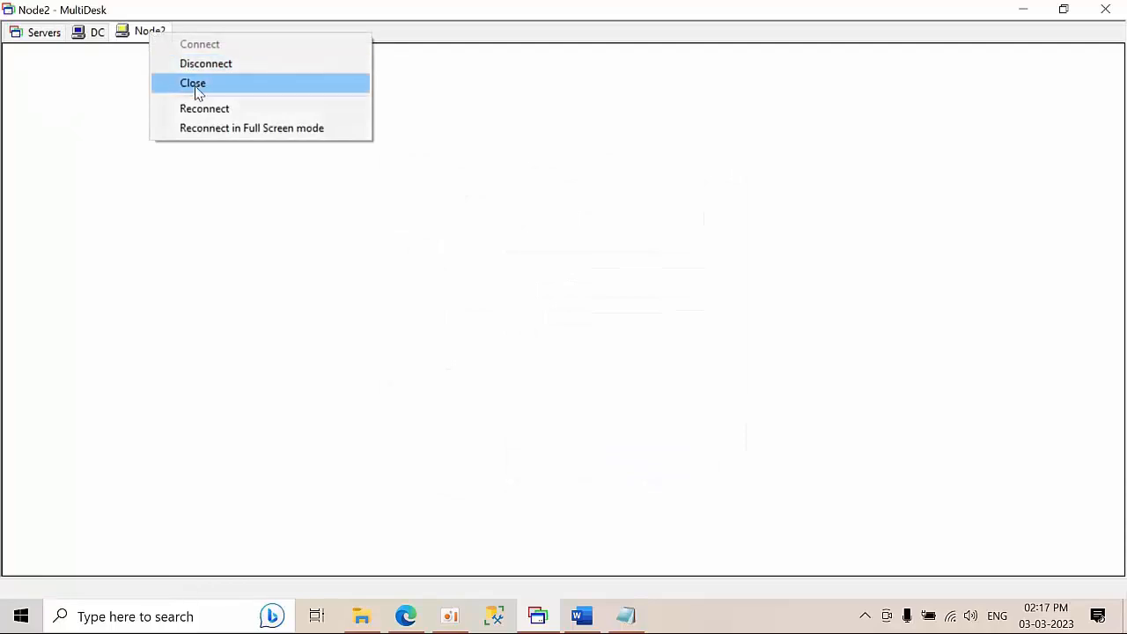
pyautogui.click(195, 84)
pyautogui.click(42, 34)
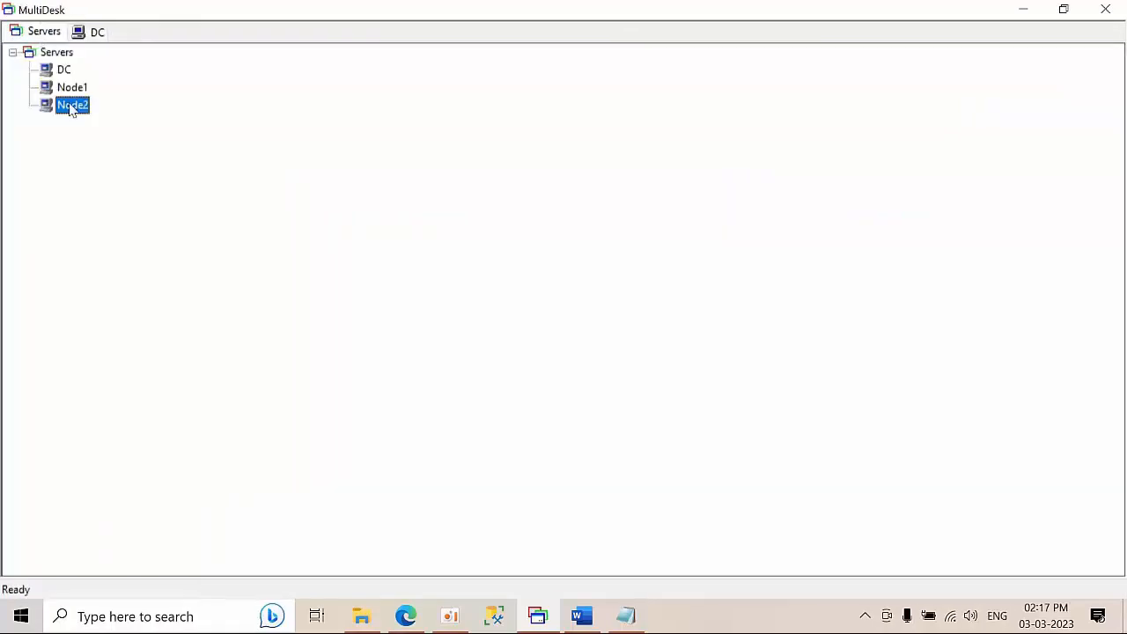
pyautogui.rightClick(78, 107)
pyautogui.click(125, 248)
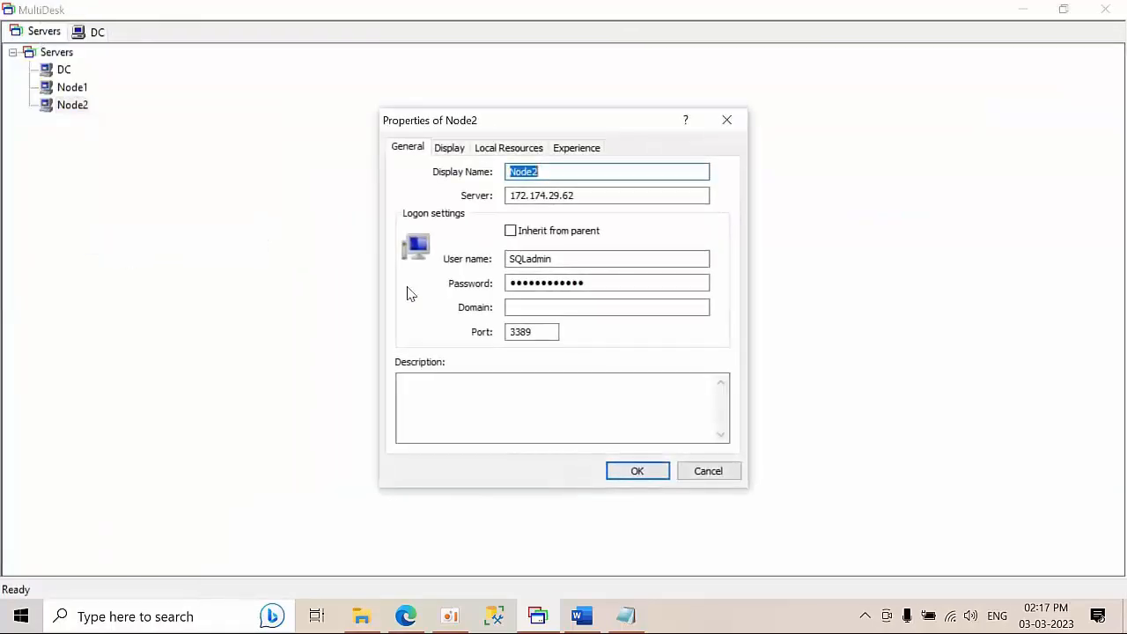
pyautogui.click(591, 258)
pyautogui.write('@abc.com')
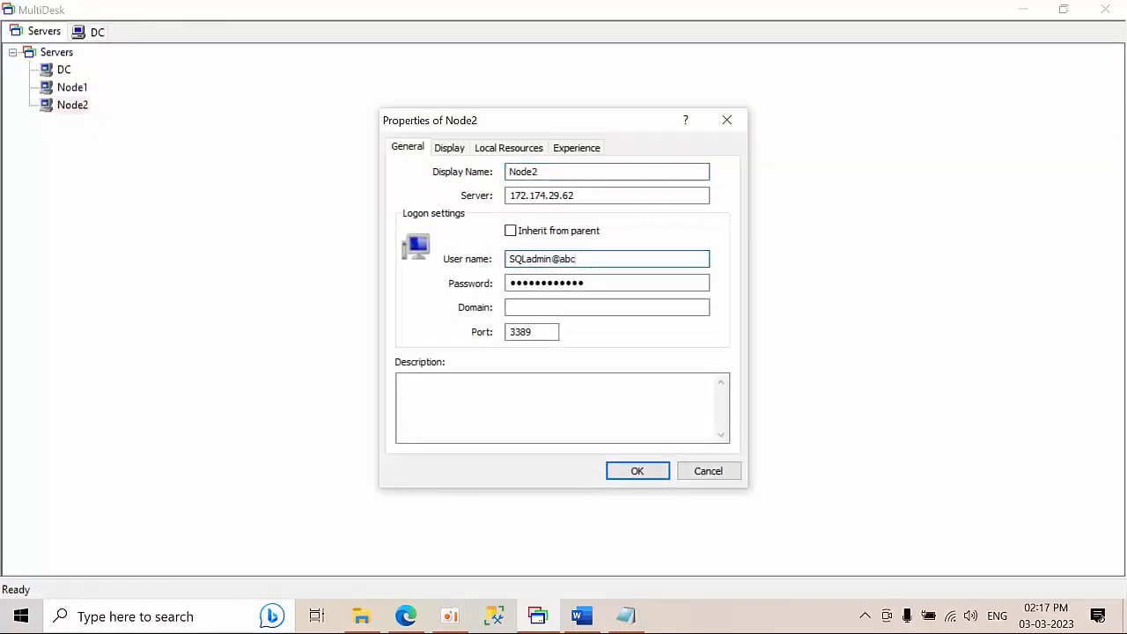
pyautogui.click(636, 475)
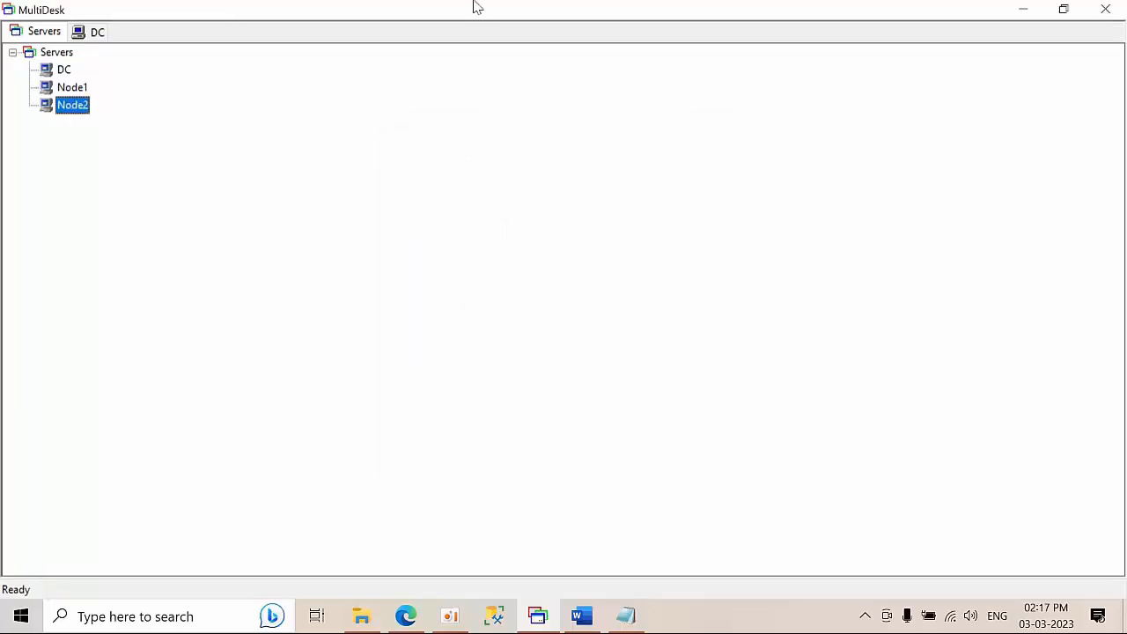
pyautogui.doubleClick(72, 93)
# Connect to Node2 with the domain logon, then minimize Server Manager on Node1 and refresh its desktop
pyautogui.click(62, 31)
pyautogui.click(67, 107)
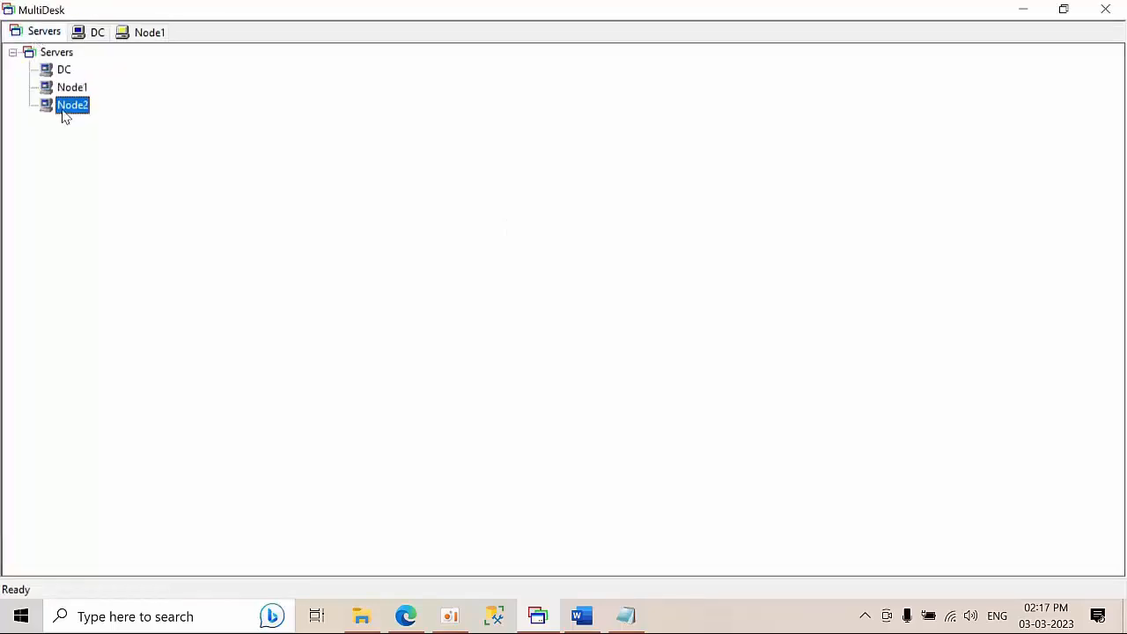
pyautogui.doubleClick(64, 113)
pyautogui.click(136, 37)
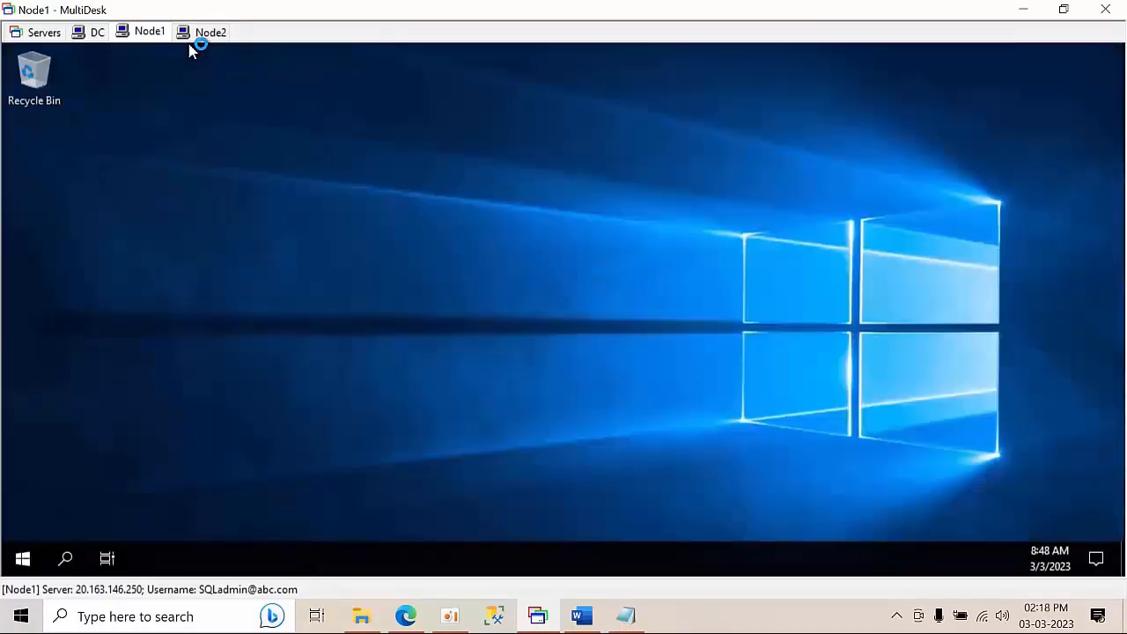
pyautogui.rightClick(167, 181)
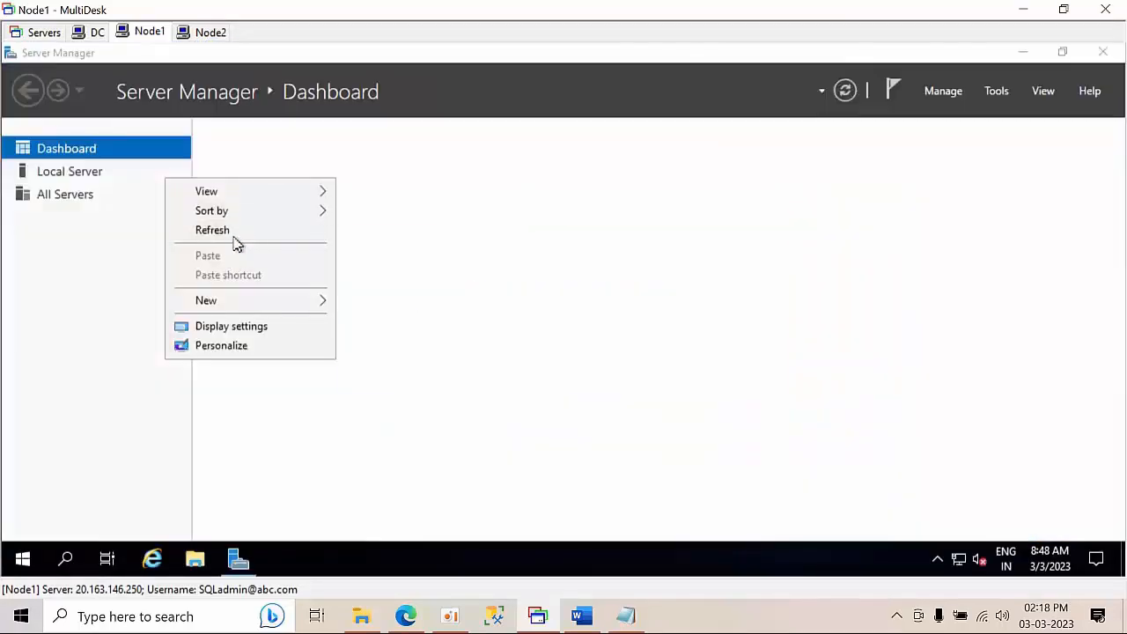
pyautogui.click(230, 231)
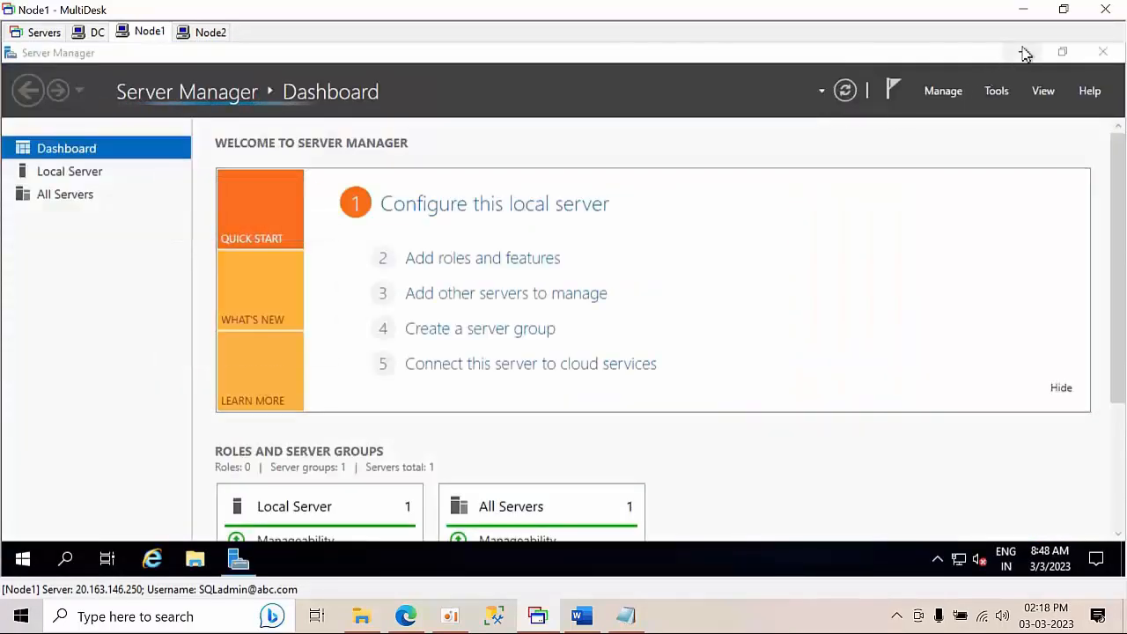
pyautogui.click(1023, 52)
pyautogui.rightClick(175, 222)
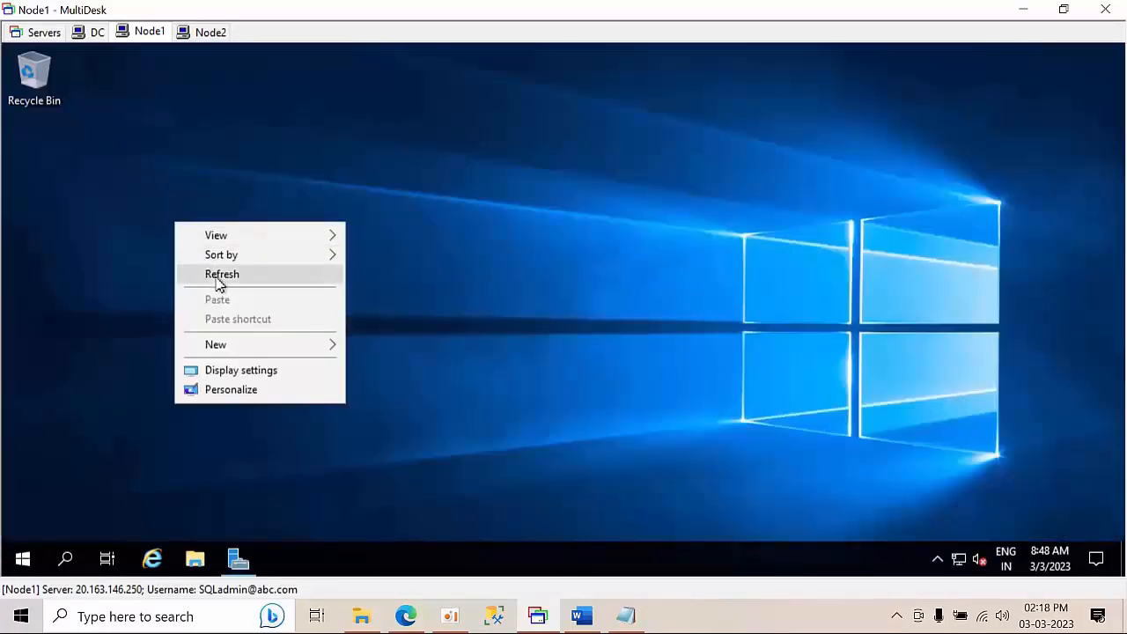
pyautogui.click(216, 276)
# On Node1 run firewall.cpl and view the on/off settings, with all networks off
pyautogui.press('super+r')
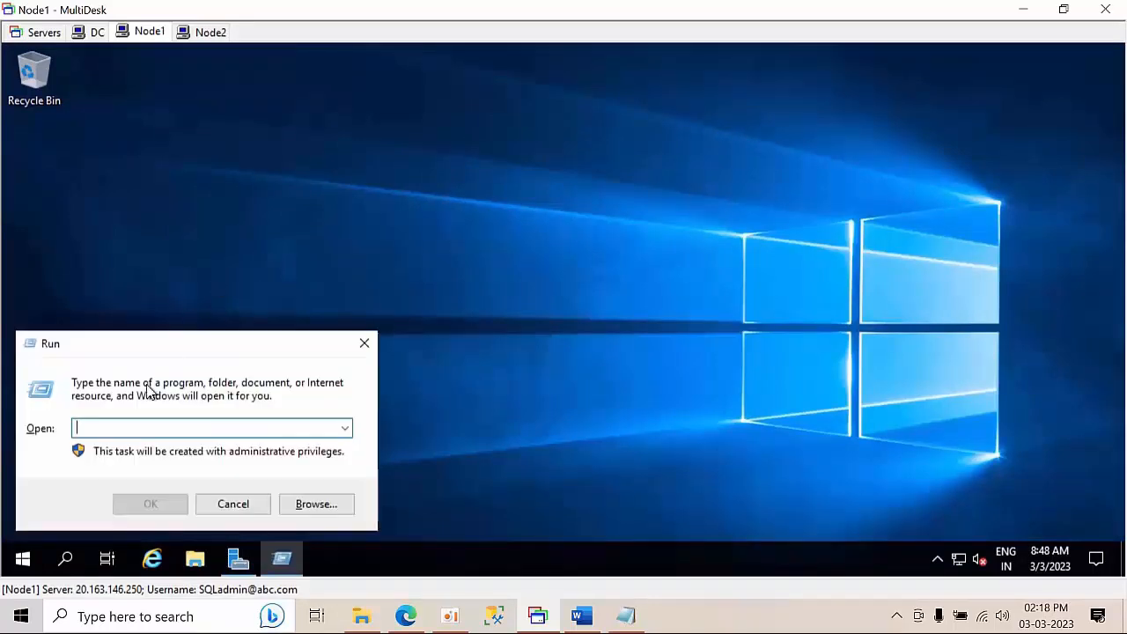
pyautogui.write('f')
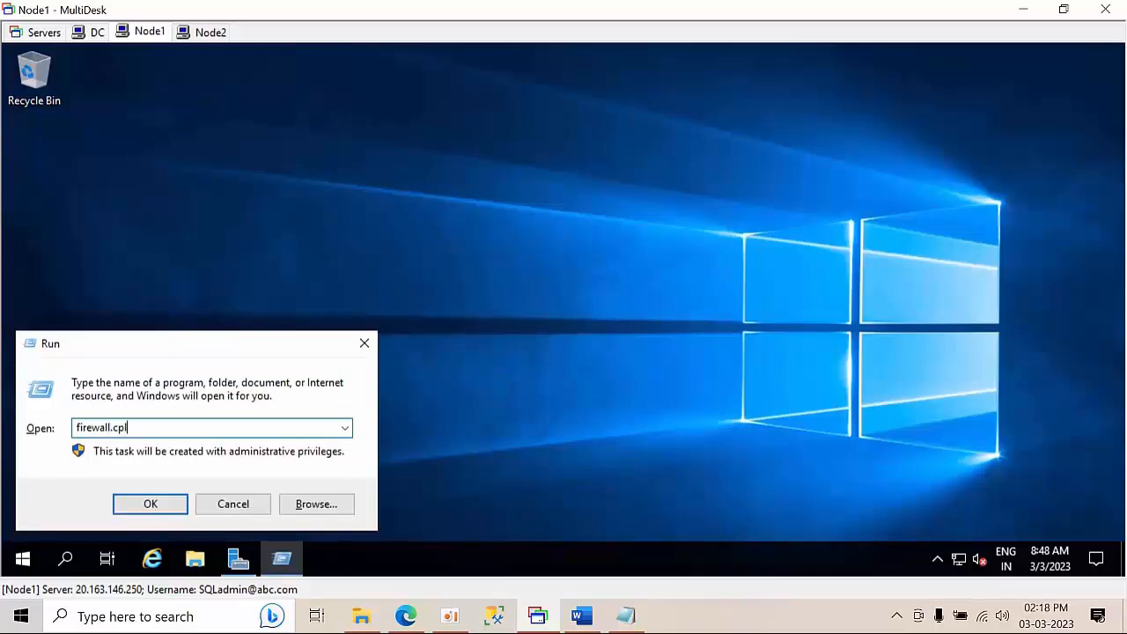
pyautogui.write('irewall.cpl')
pyautogui.press('Return')
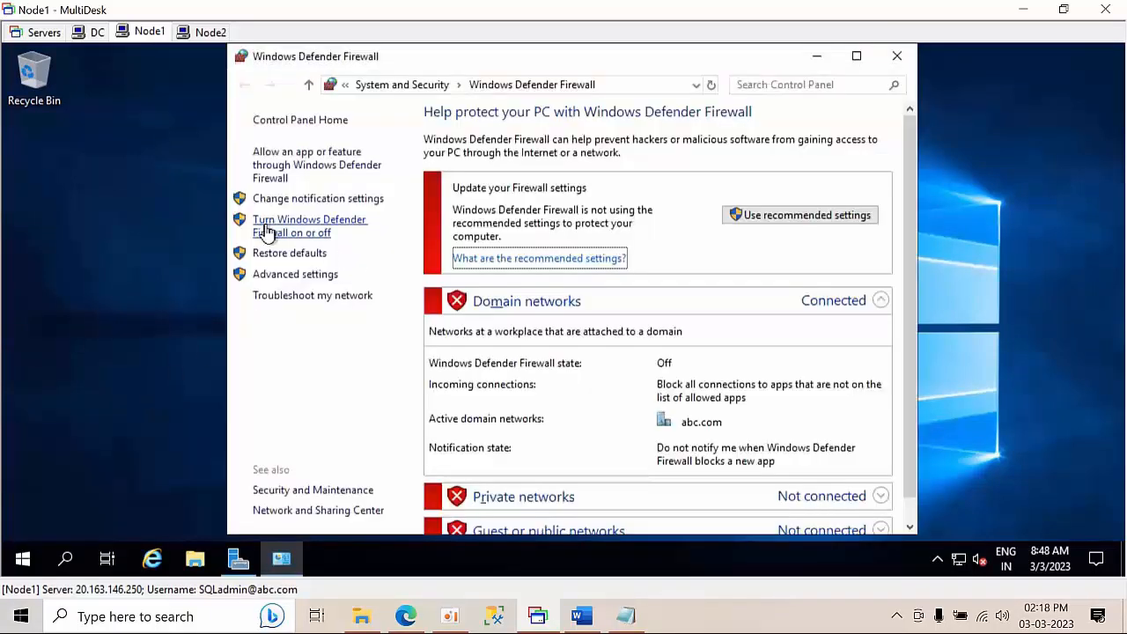
pyautogui.click(267, 231)
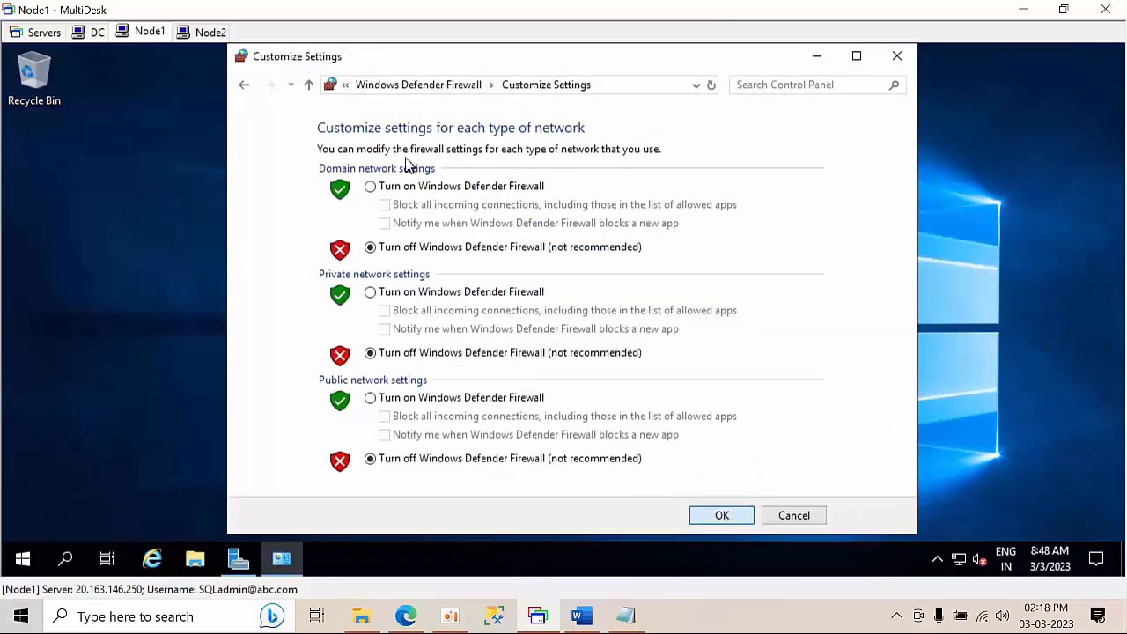
pyautogui.press('Return')
# On Node2, turn off the firewall for the domain network via firewall.cpl and close it
pyautogui.click(210, 32)
pyautogui.press('super+r')
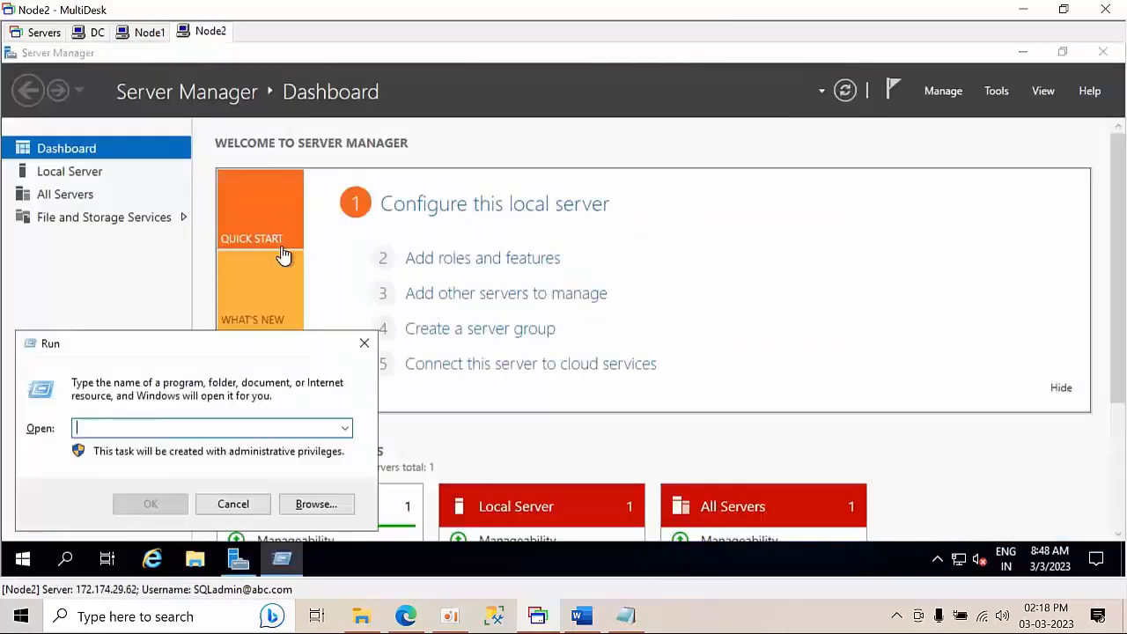
pyautogui.write('firew')
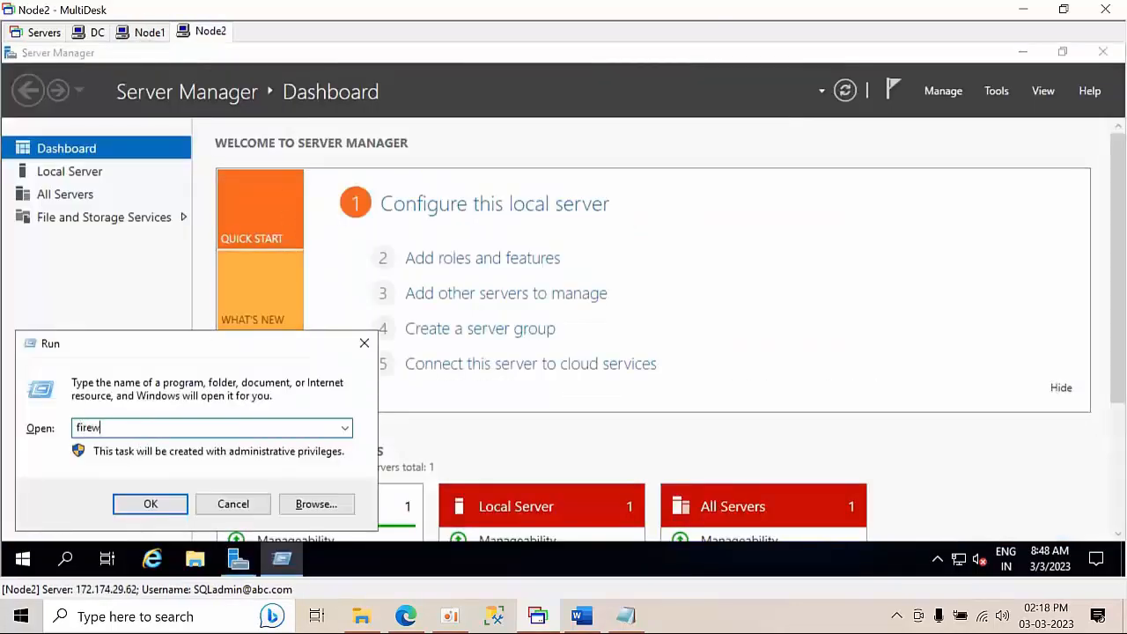
pyautogui.write('all.cp')
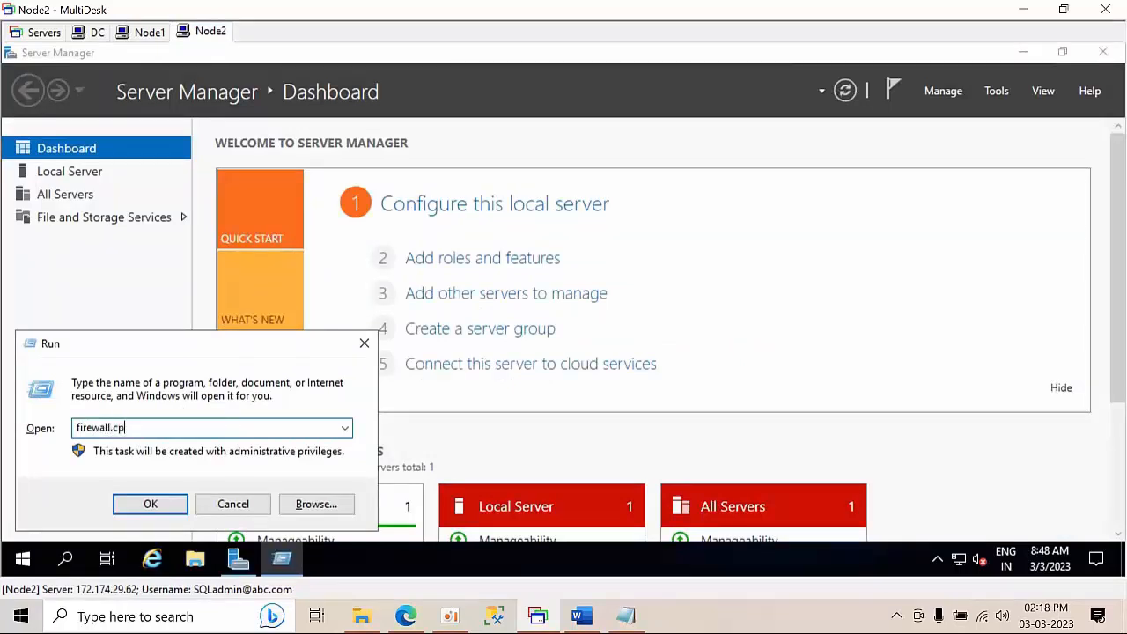
pyautogui.write('l')
pyautogui.press('Return')
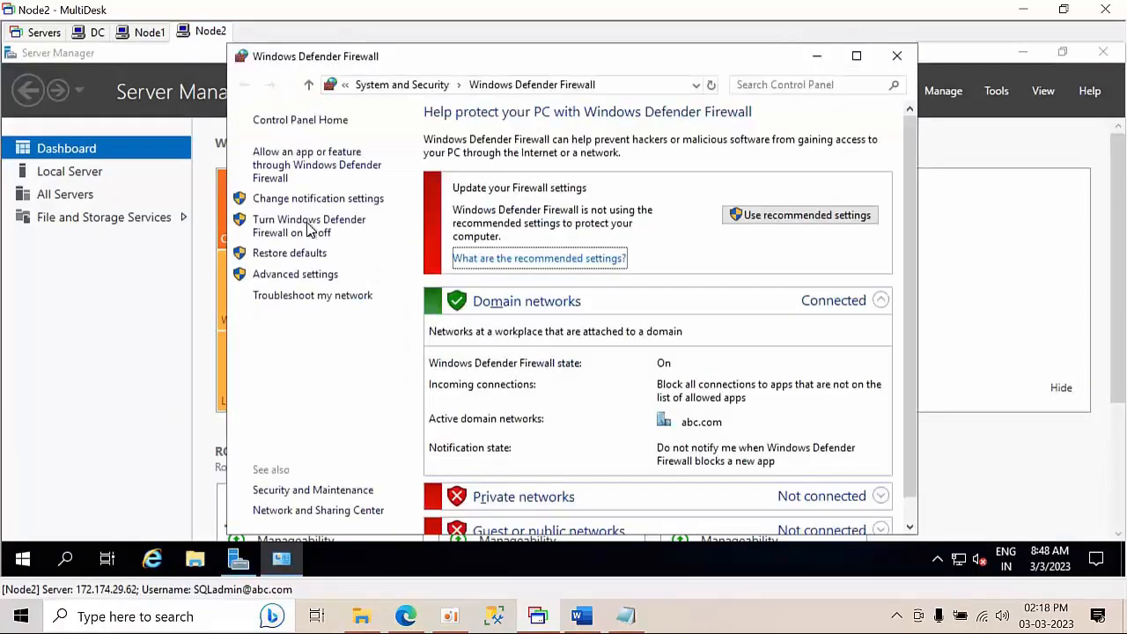
pyautogui.click(297, 235)
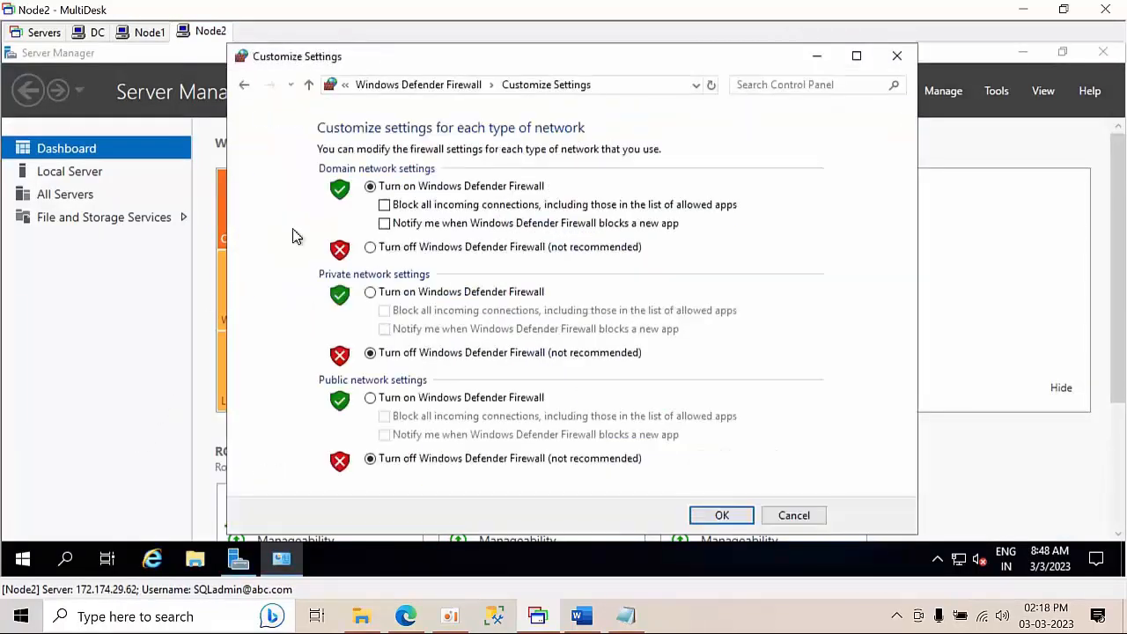
pyautogui.click(427, 250)
pyautogui.click(717, 515)
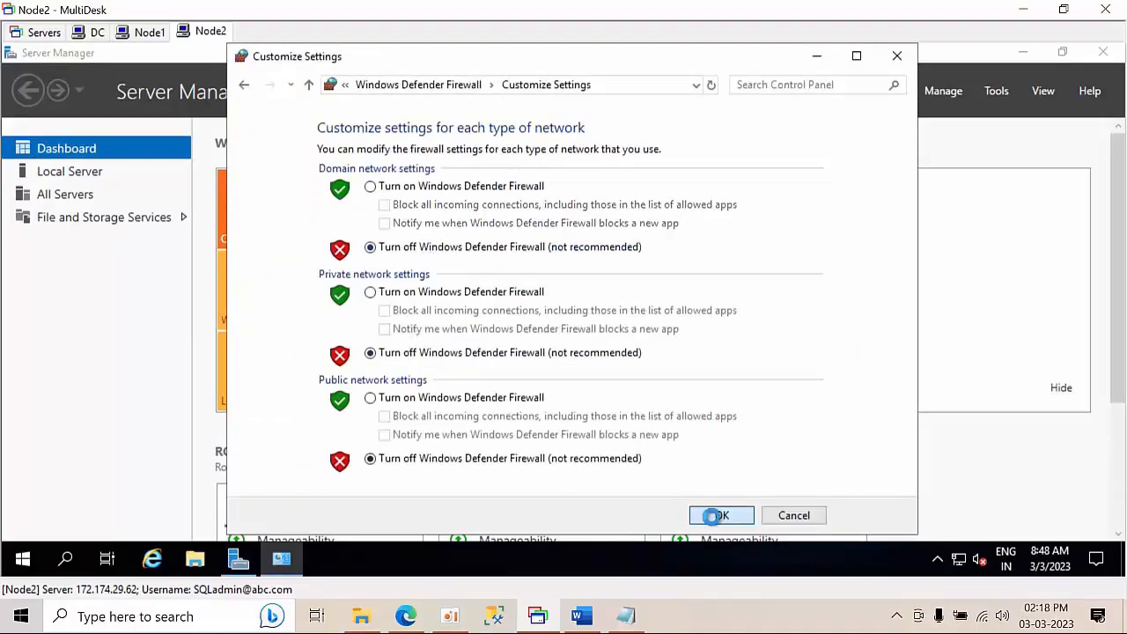
pyautogui.click(896, 56)
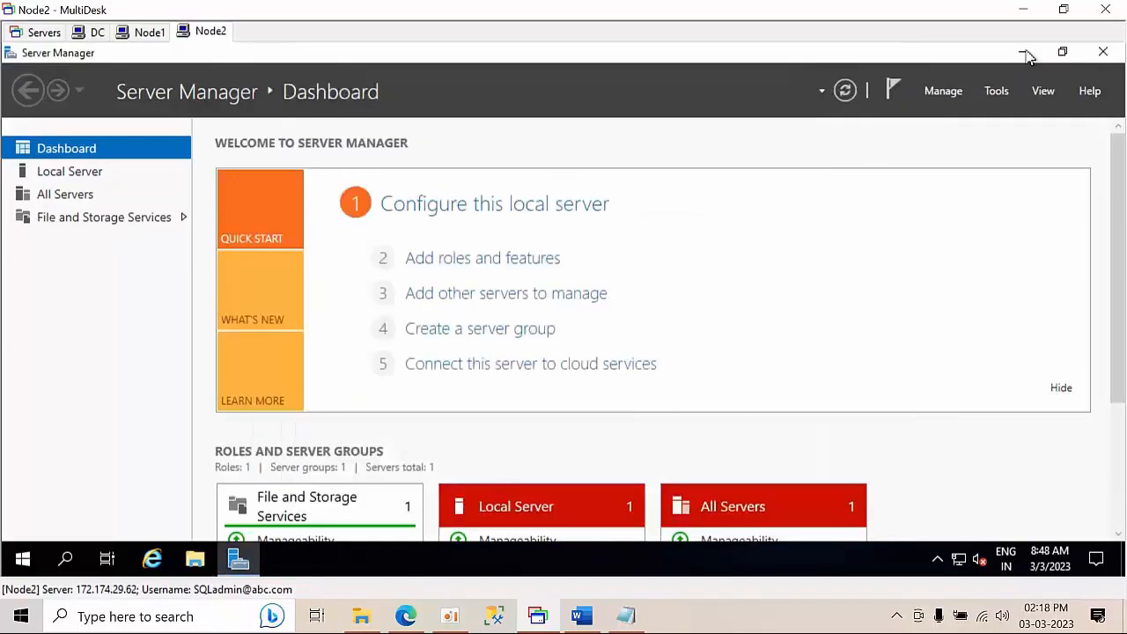
pyautogui.click(1022, 52)
# On DC, turn off the firewall for domain, private and public networks via firewall.cpl
pyautogui.click(93, 31)
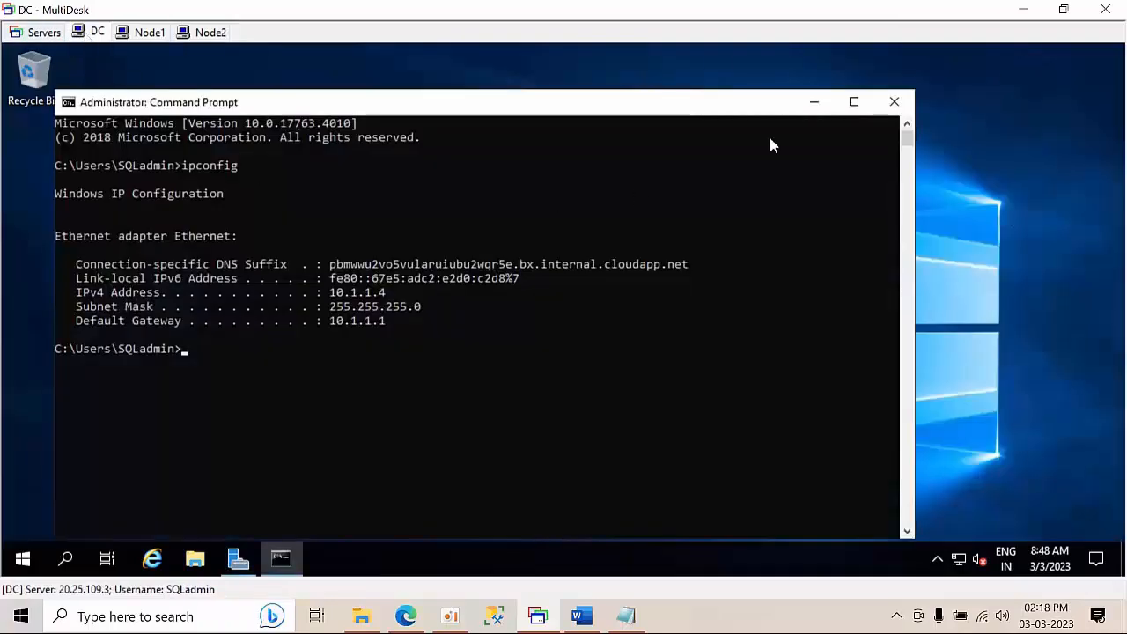
pyautogui.click(812, 101)
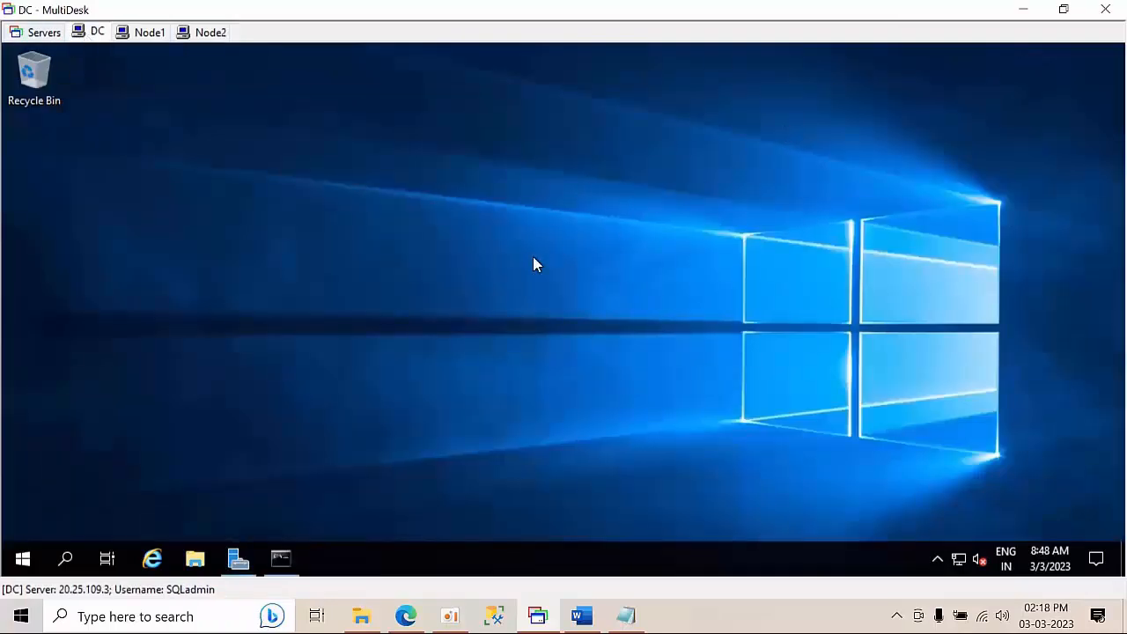
pyautogui.press('super+r')
pyautogui.write('f')
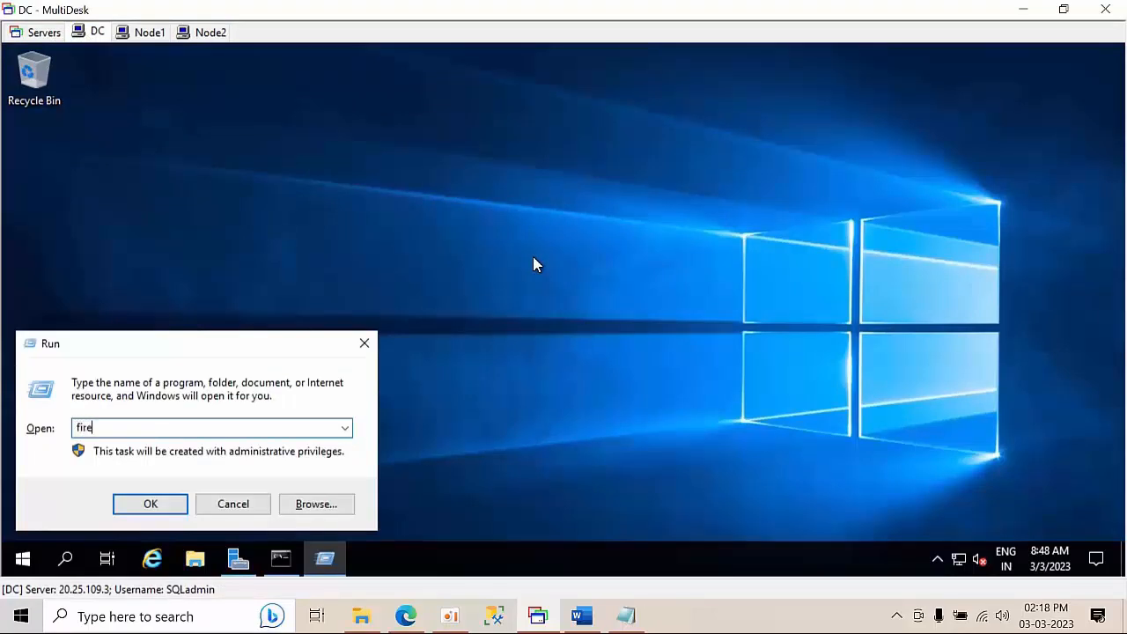
pyautogui.write('irewall.cpl')
pyautogui.press('Return')
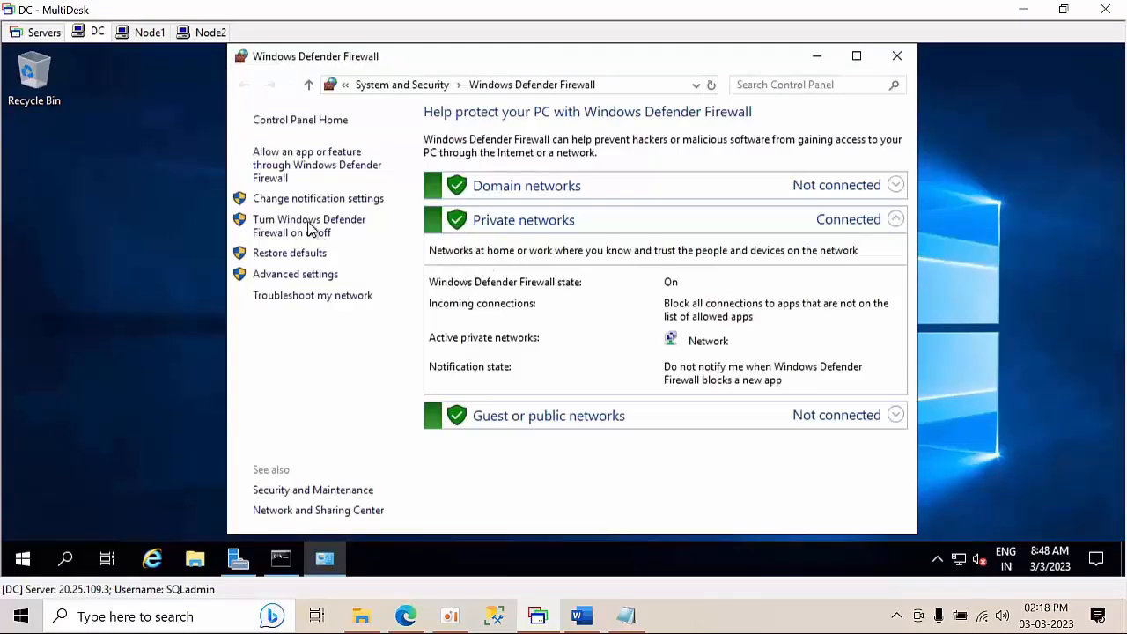
pyautogui.click(310, 229)
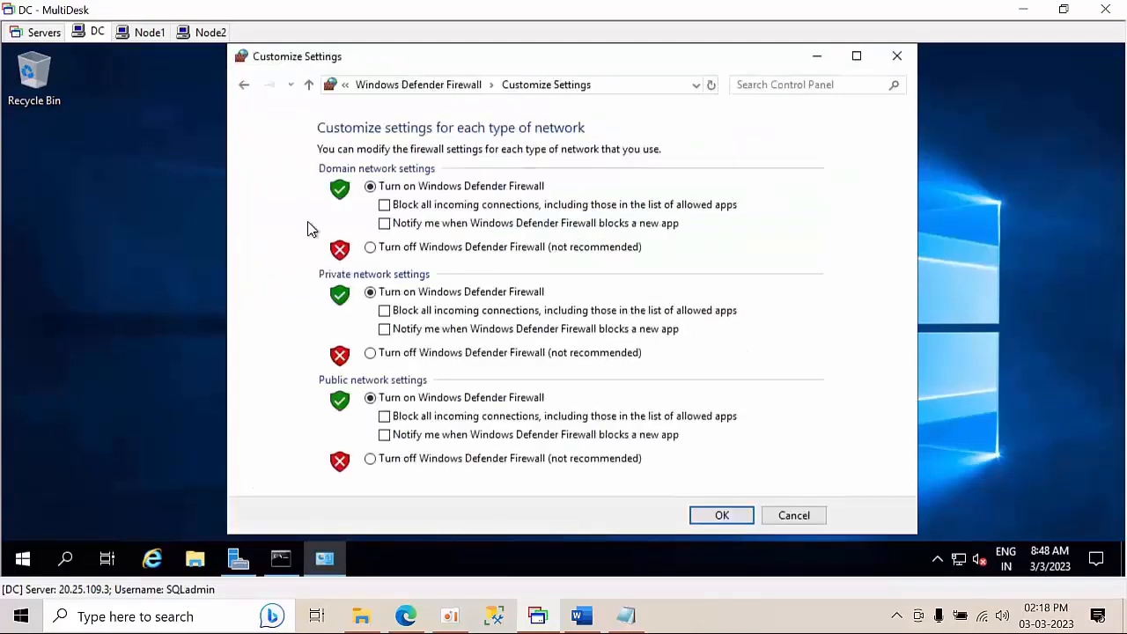
pyautogui.click(436, 248)
pyautogui.click(463, 355)
pyautogui.click(449, 459)
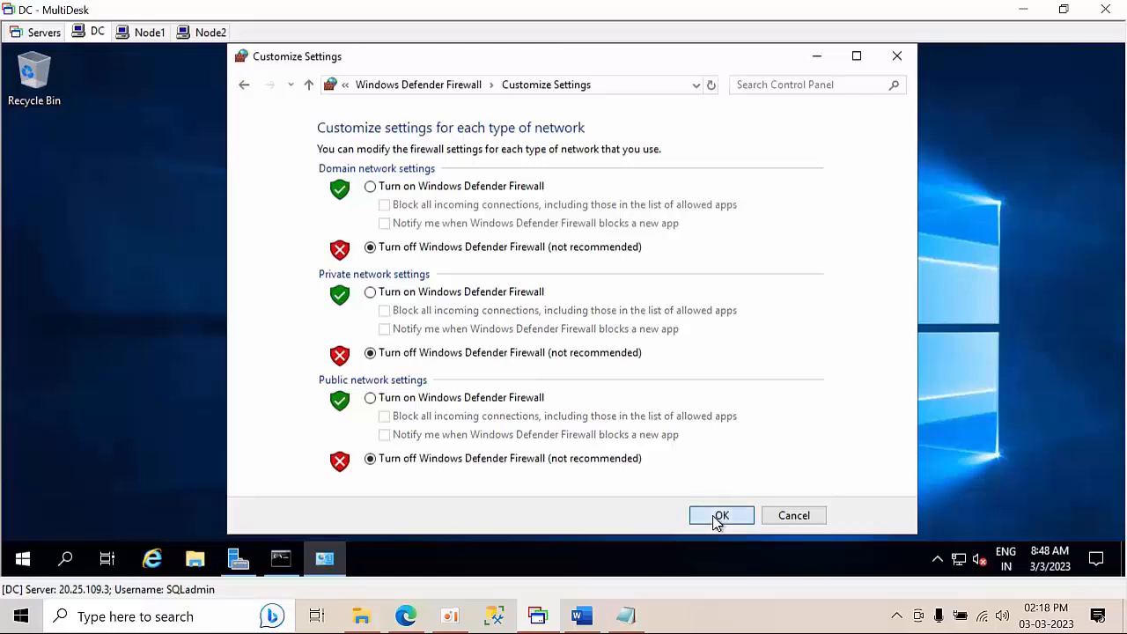
pyautogui.click(717, 518)
pyautogui.click(896, 58)
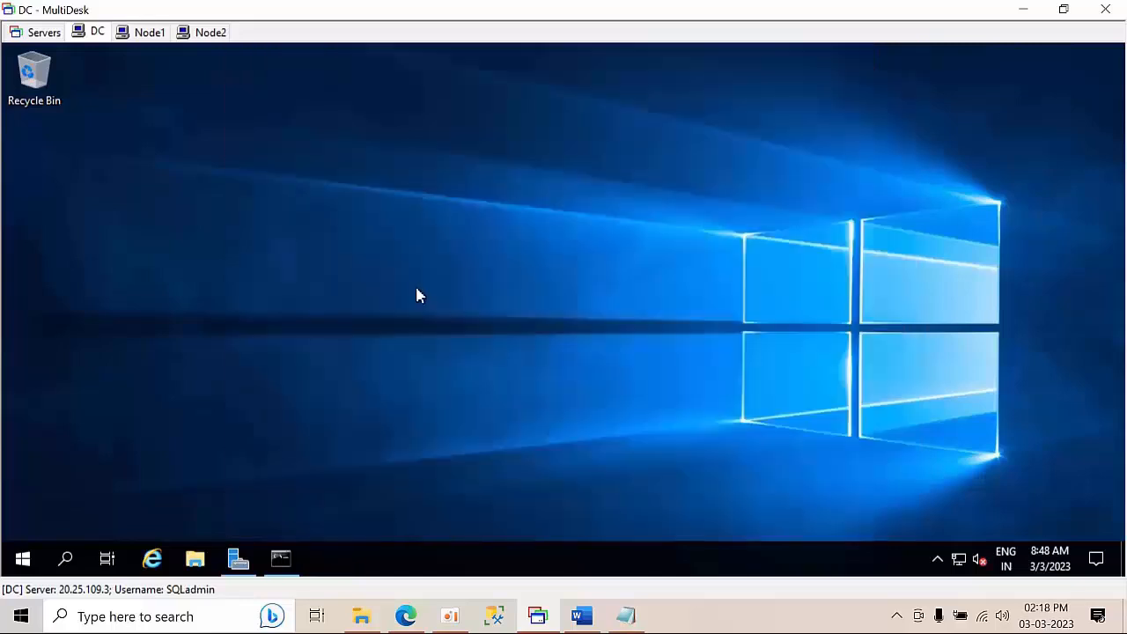
pyautogui.rightClick(415, 285)
pyautogui.click(470, 343)
pyautogui.click(581, 615)
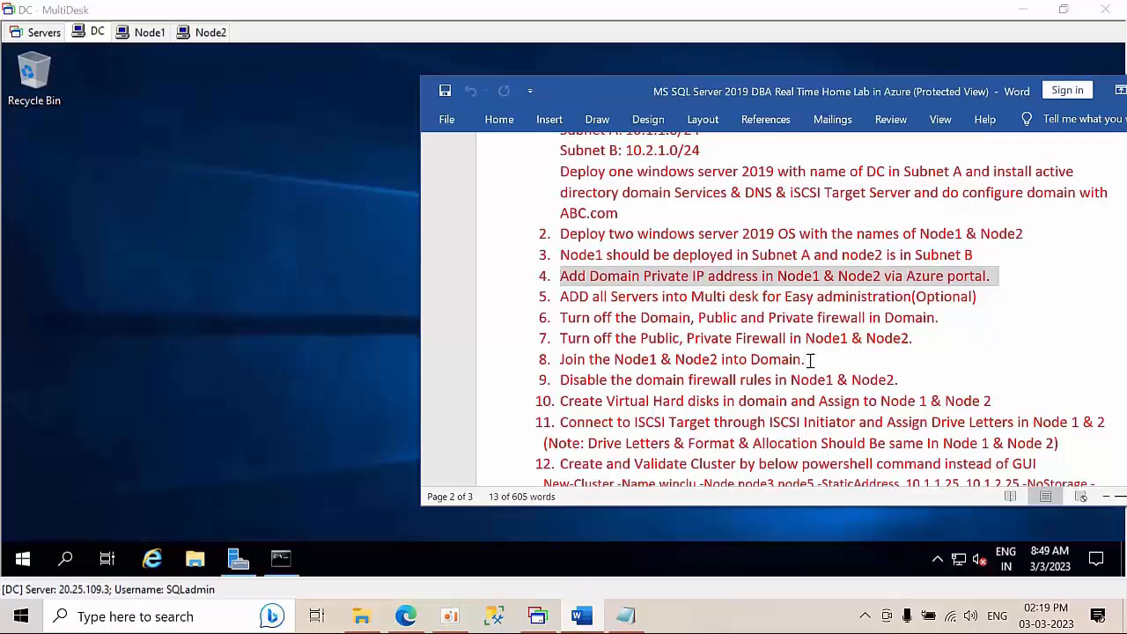
pyautogui.moveTo(811, 361); pyautogui.dragTo(642, 318)
pyautogui.moveTo(901, 379); pyautogui.dragTo(568, 243)
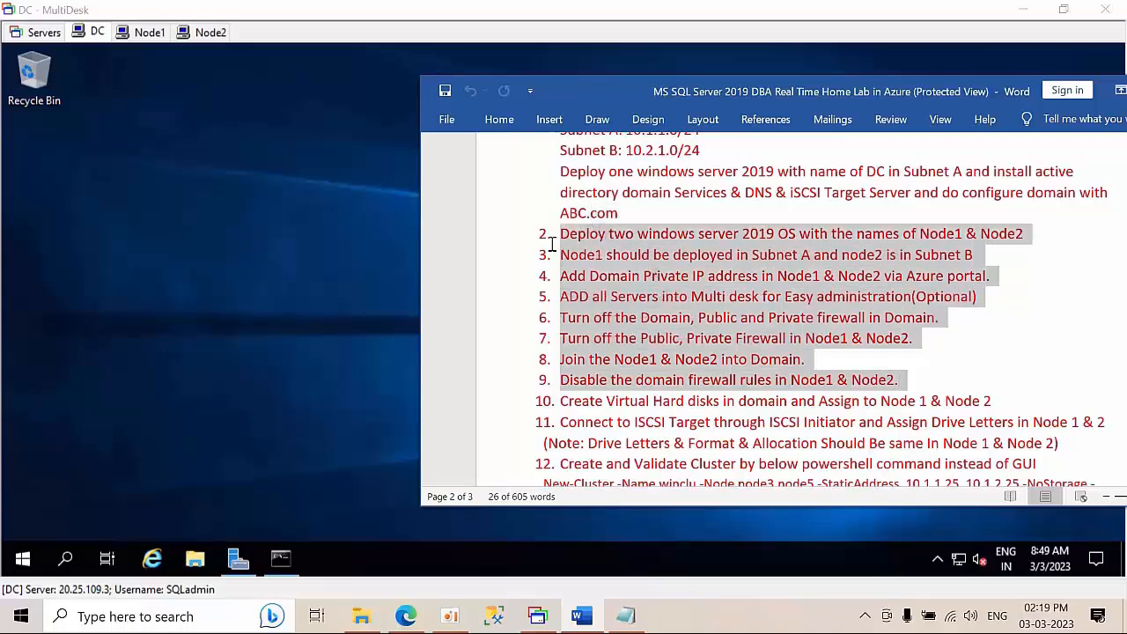
pyautogui.scroll(-2, 933, 347)
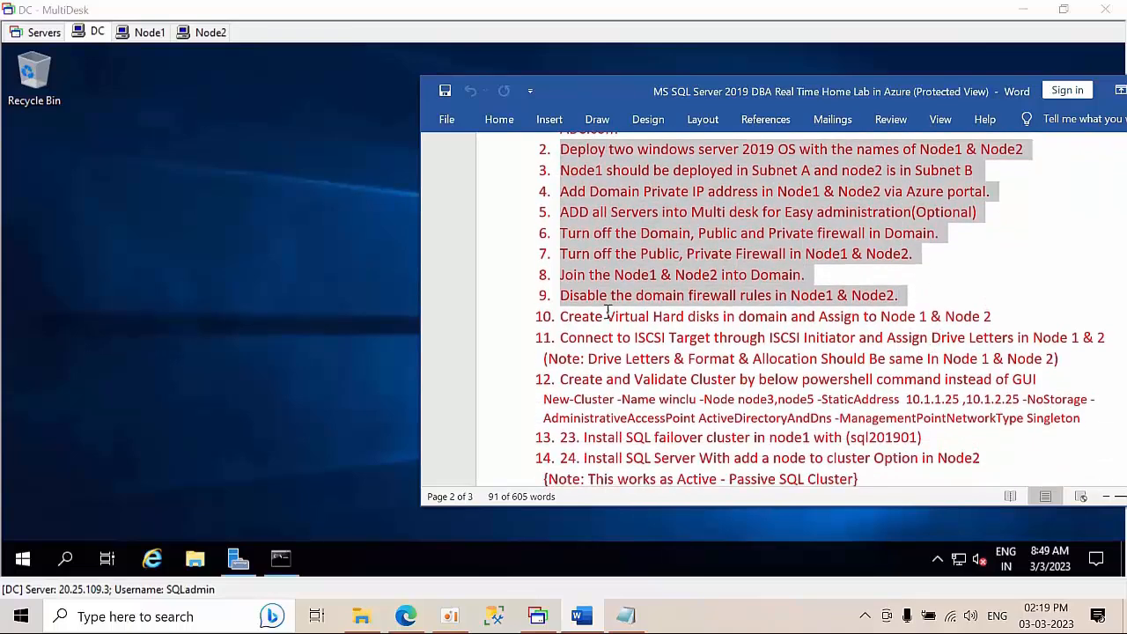
pyautogui.moveTo(736, 335); pyautogui.dragTo(998, 317)
# On DC, start the New iSCSI Virtual Disk wizard from File and Storage Services, maximized
pyautogui.click(170, 138)
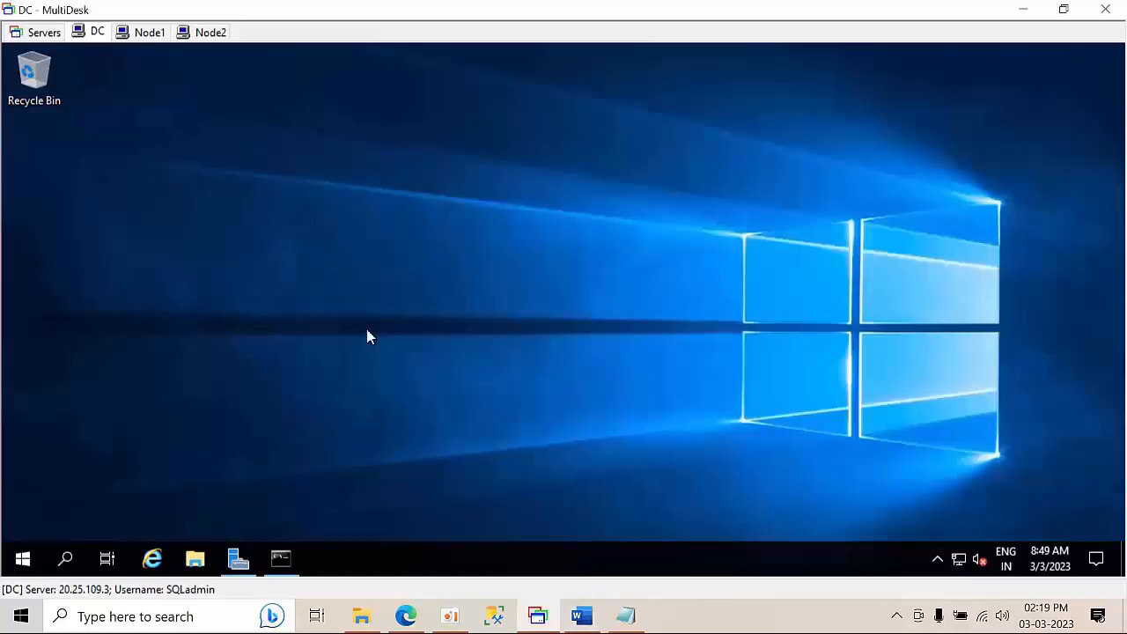
pyautogui.click(239, 554)
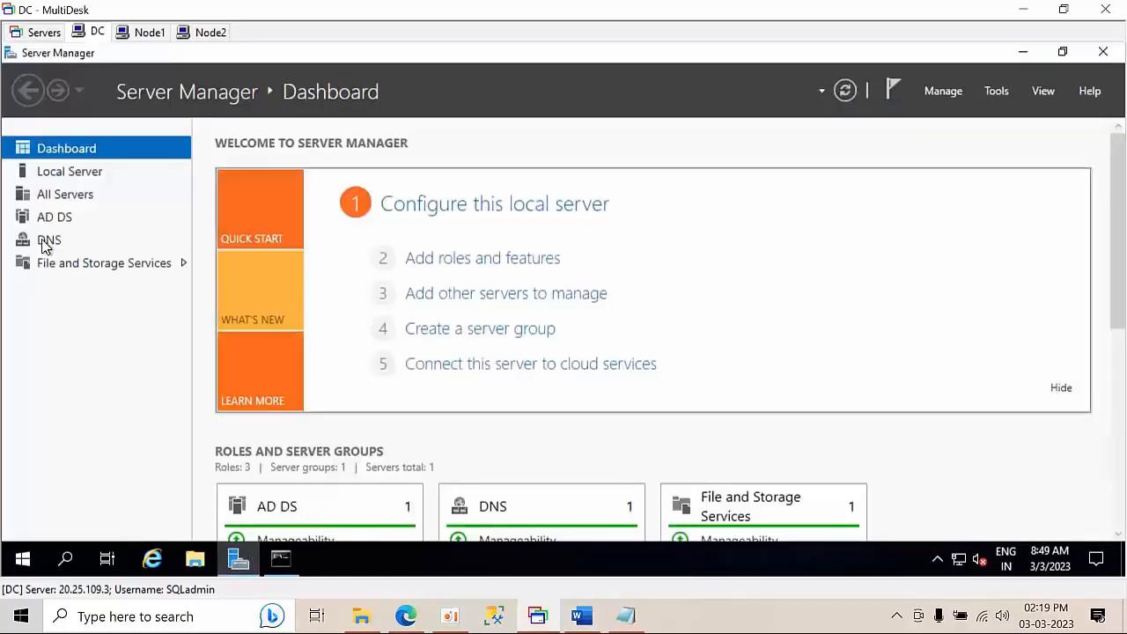
pyautogui.click(80, 270)
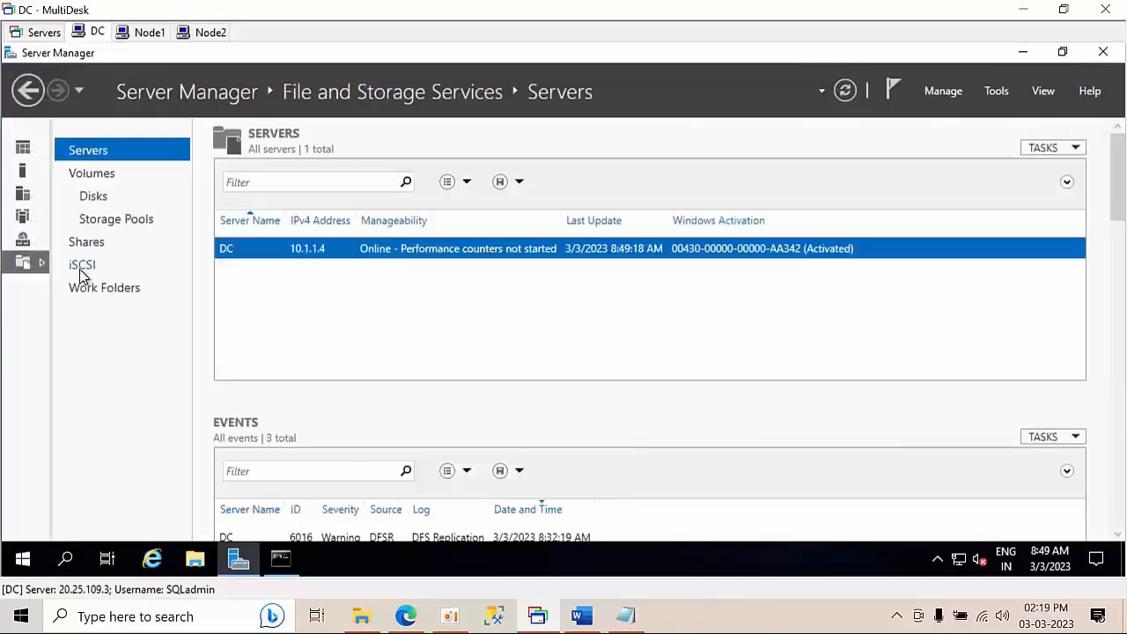
pyautogui.click(80, 271)
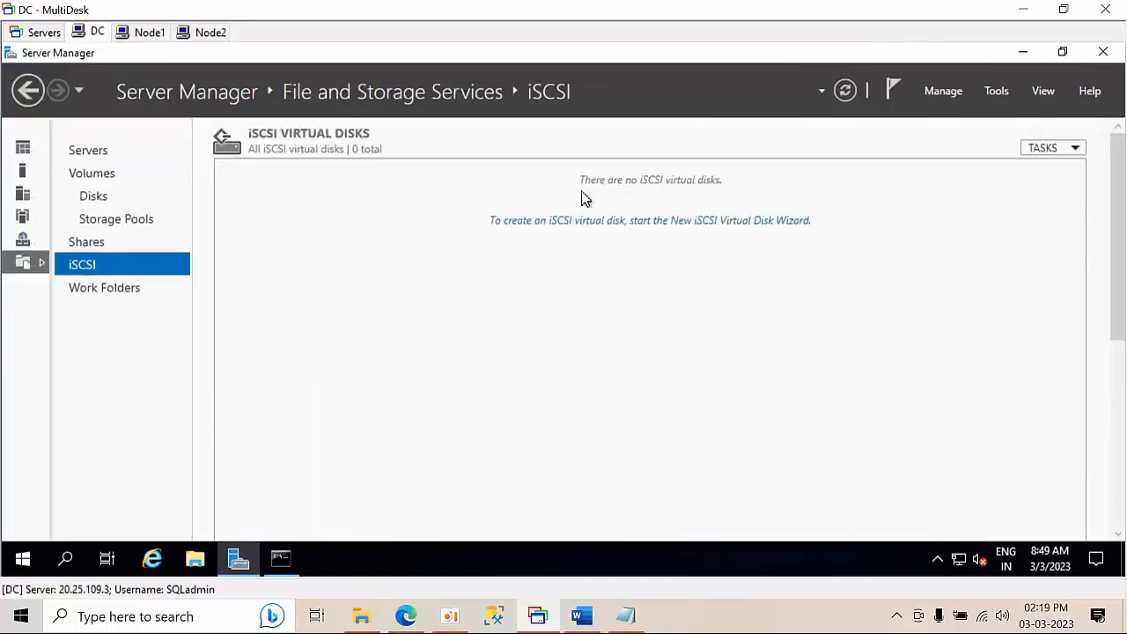
pyautogui.click(611, 228)
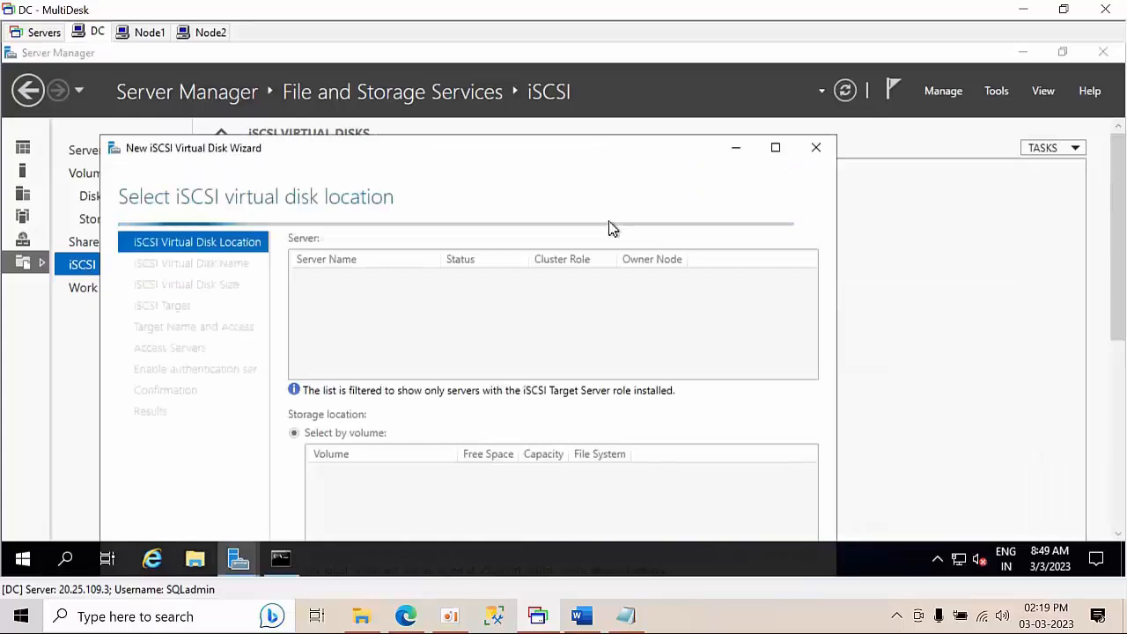
pyautogui.moveTo(548, 148); pyautogui.dragTo(588, 51)
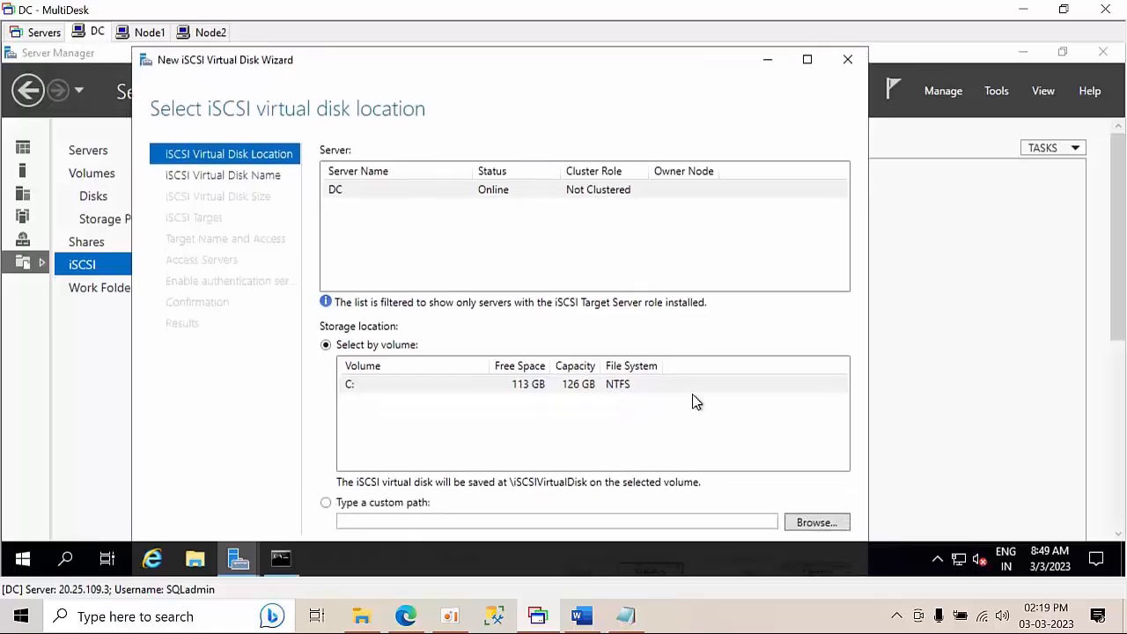
pyautogui.click(806, 61)
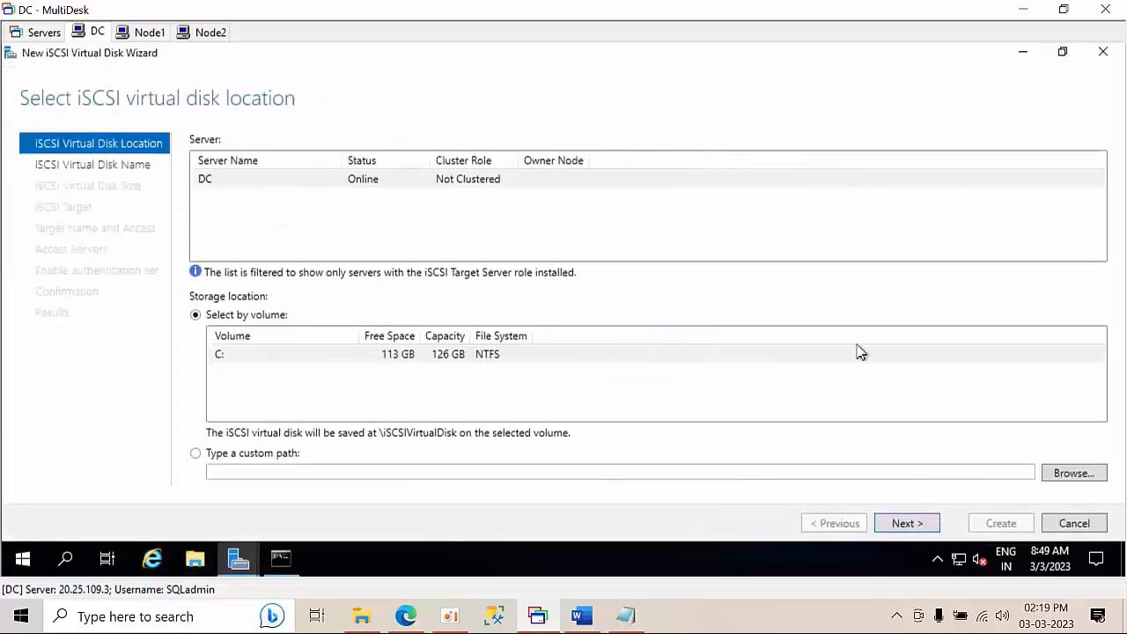
# Name the iSCSI virtual disk Quaram
pyautogui.click(897, 525)
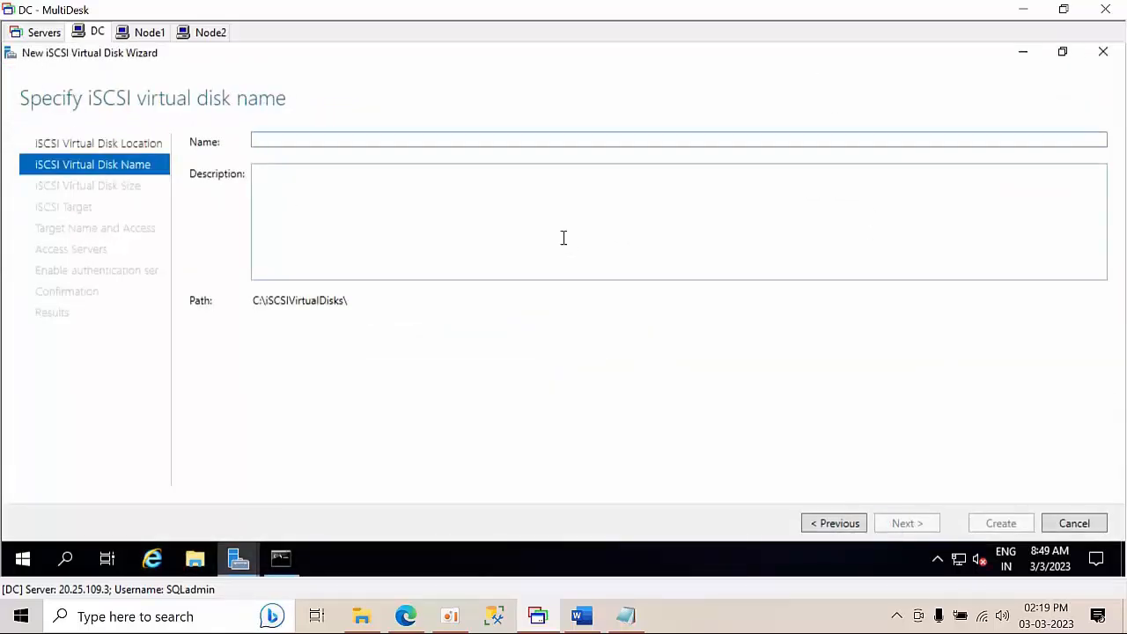
pyautogui.write('QUram')
pyautogui.press('BackSpace')
pyautogui.press('BackSpace')
pyautogui.press('BackSpace')
pyautogui.press('BackSpace')
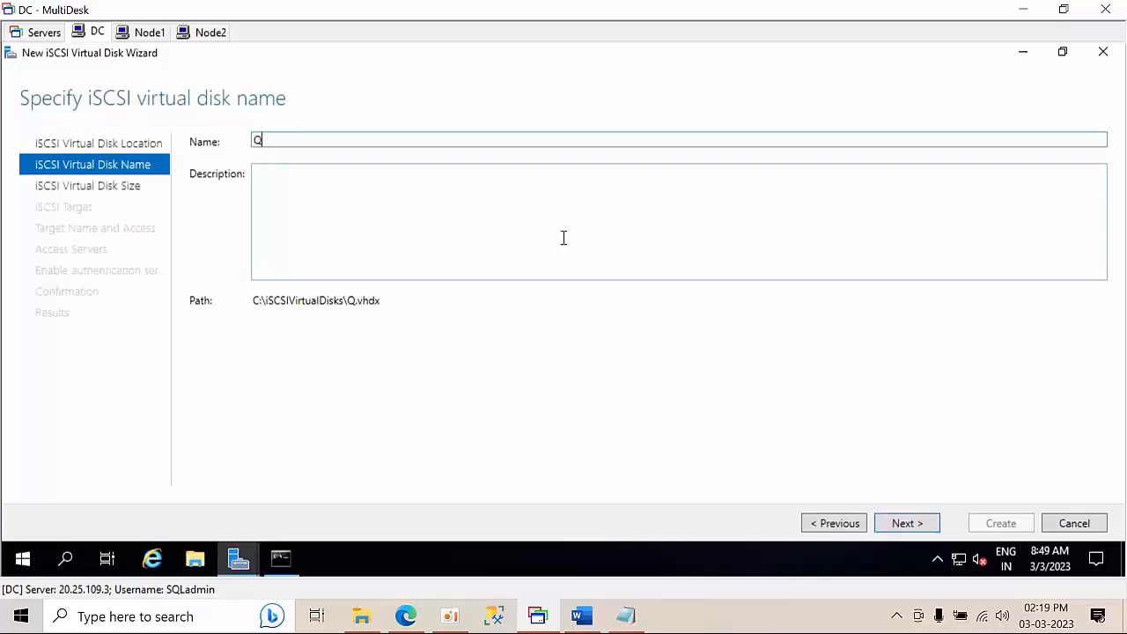
pyautogui.write('ura')
pyautogui.press('BackSpace')
pyautogui.press('BackSpace')
pyautogui.write('aram')
# Make the disk 5 GB fixed size and name the new iSCSI target CLuster
pyautogui.click(896, 523)
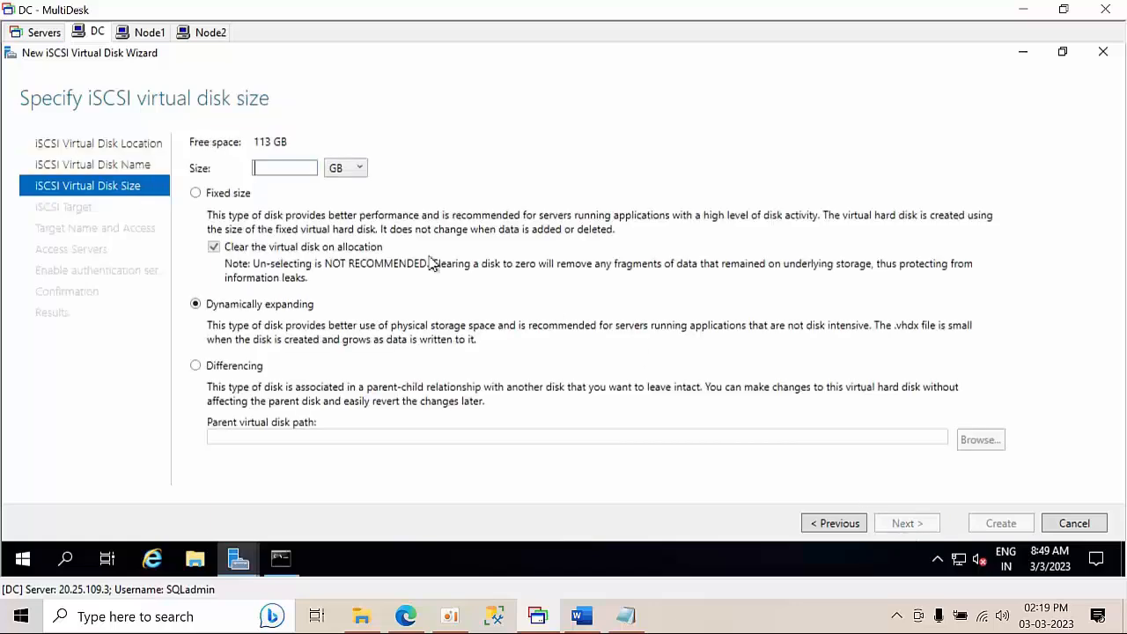
pyautogui.write('5')
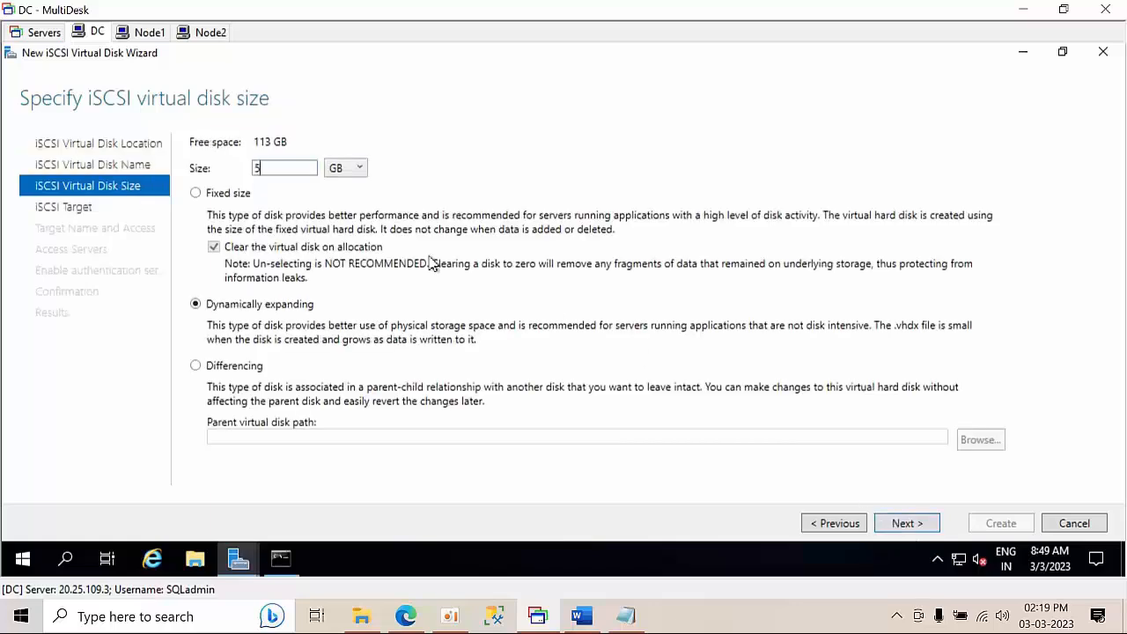
pyautogui.click(213, 195)
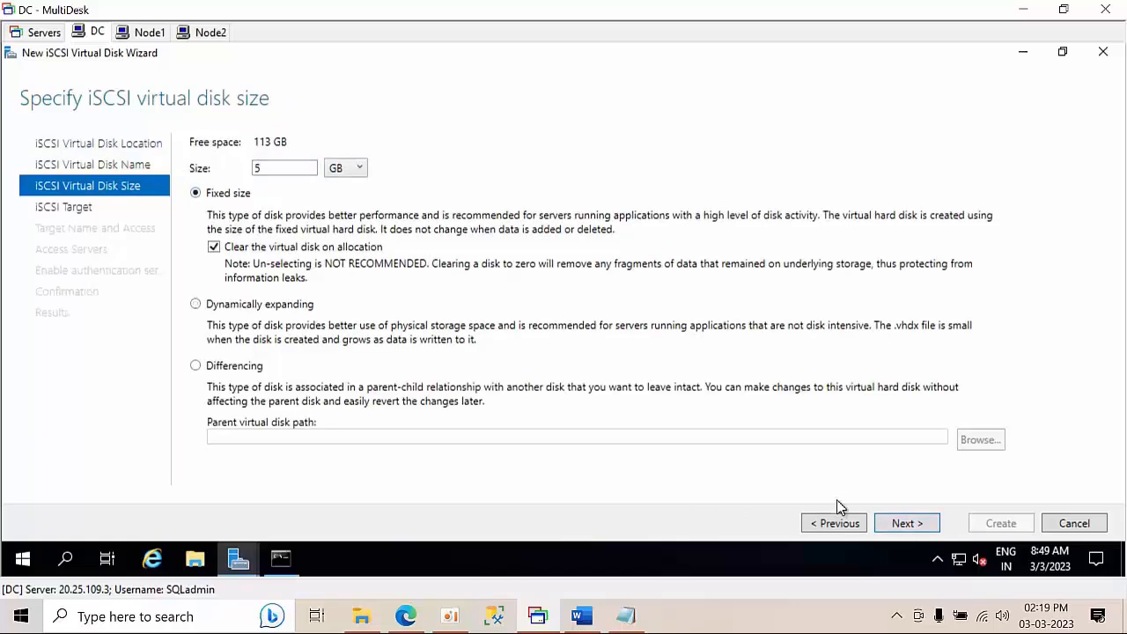
pyautogui.click(916, 530)
pyautogui.click(924, 524)
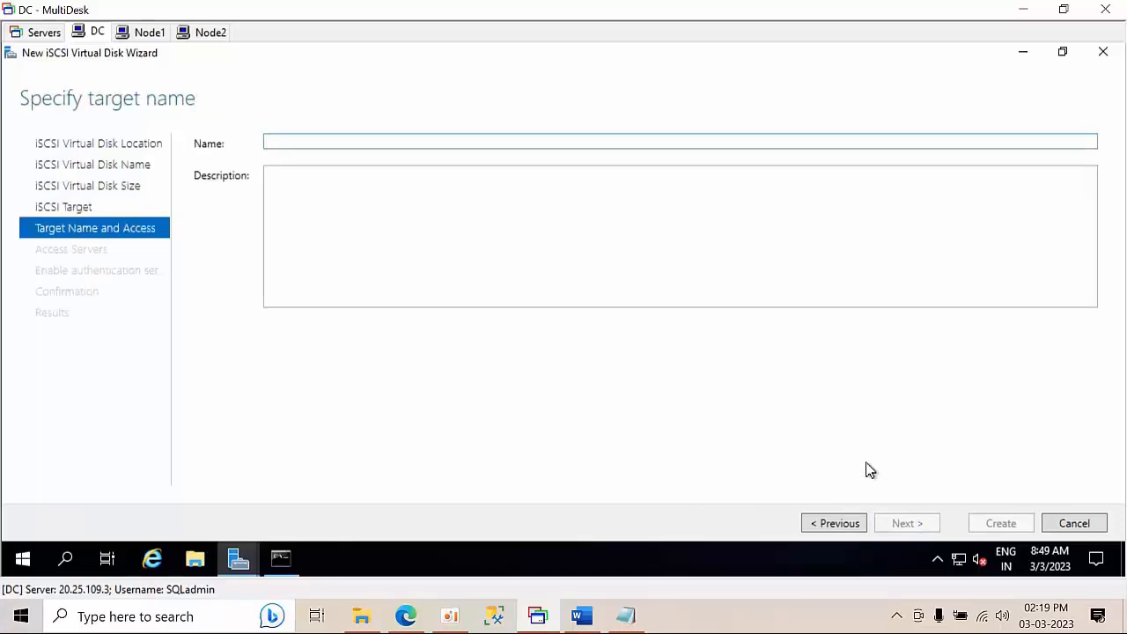
pyautogui.write('CLuster')
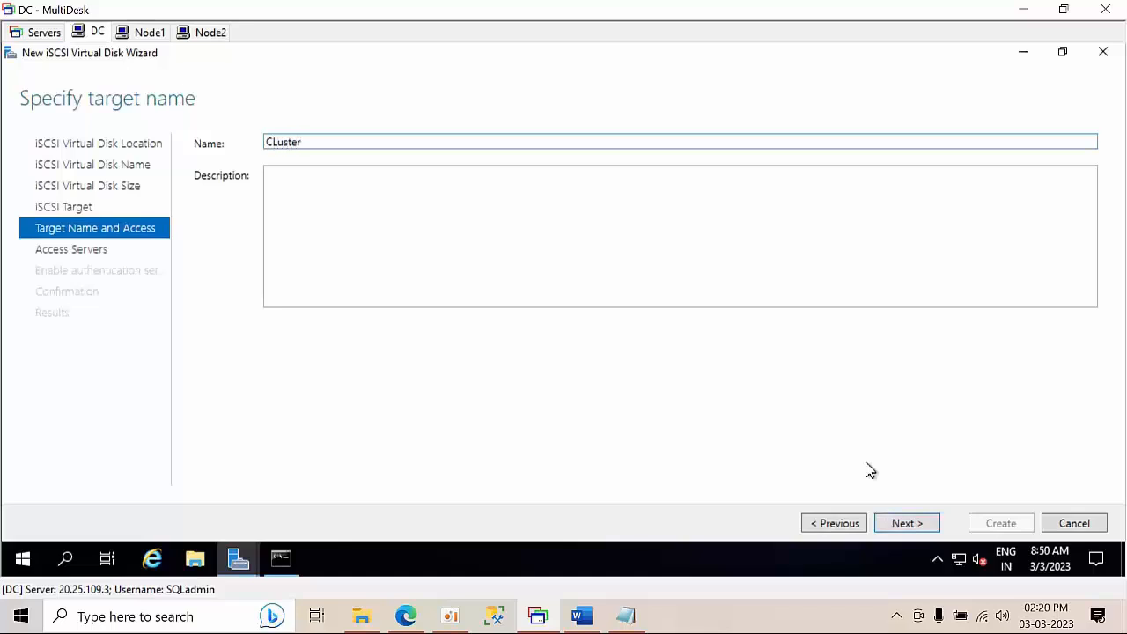
pyautogui.click(918, 527)
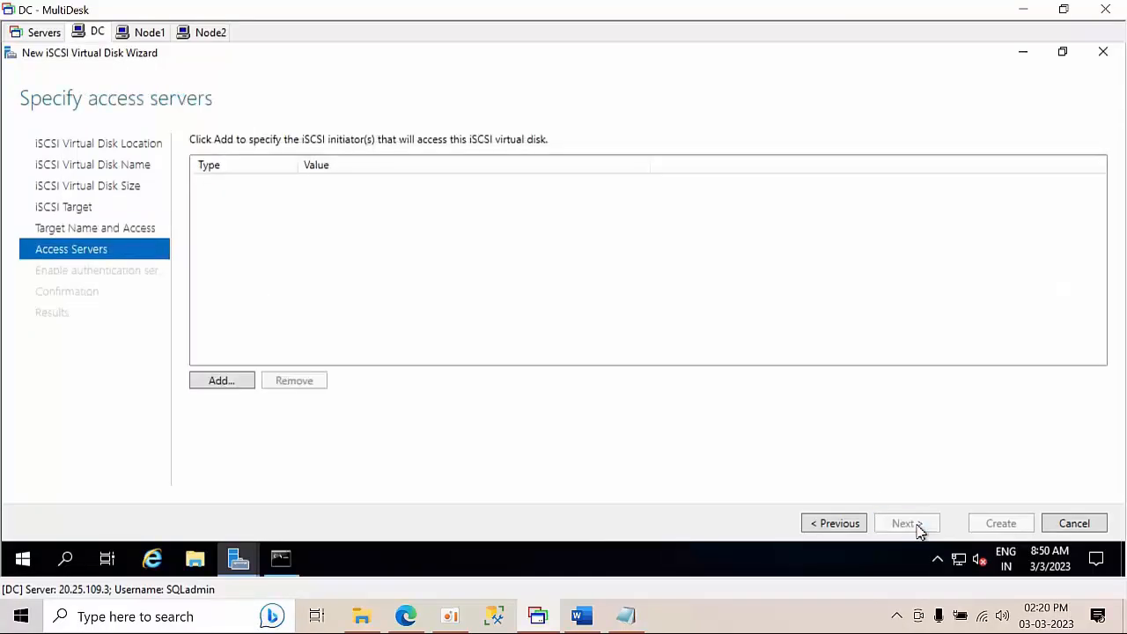
# Add Node1's initiator IQN as an access server, looked up in the directory
pyautogui.click(220, 381)
pyautogui.click(154, 441)
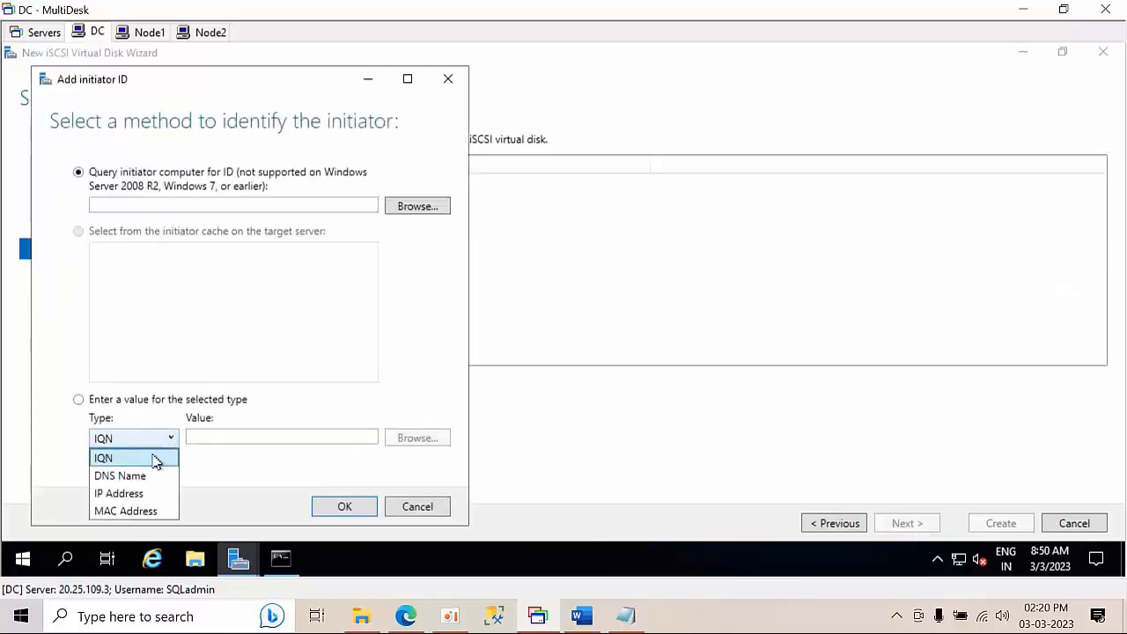
pyautogui.click(428, 218)
pyautogui.click(427, 218)
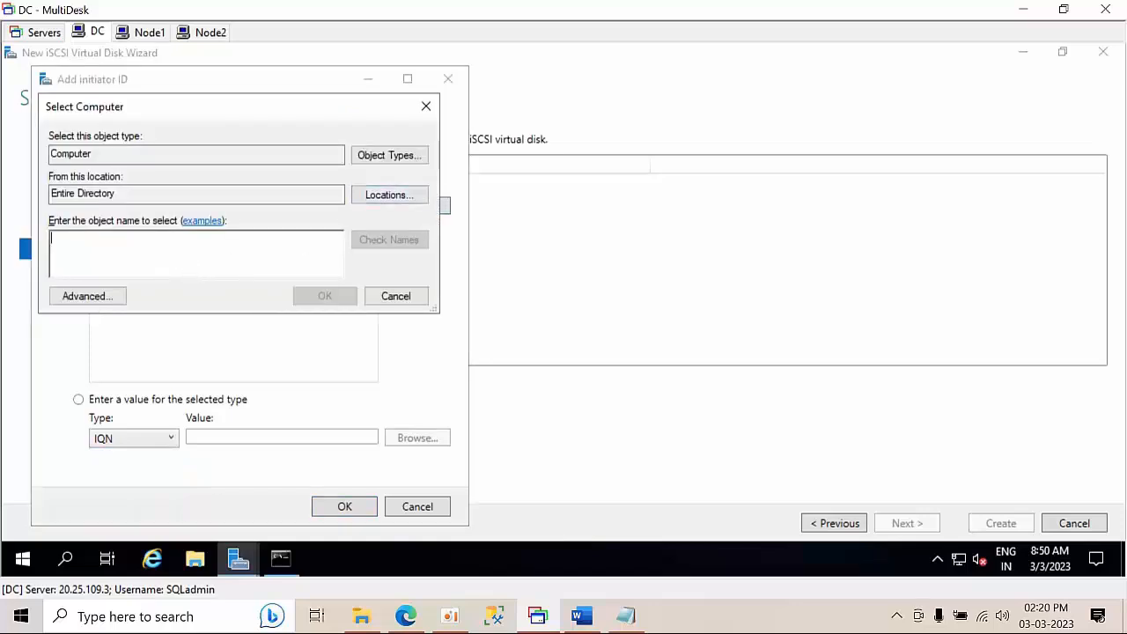
pyautogui.write('node1')
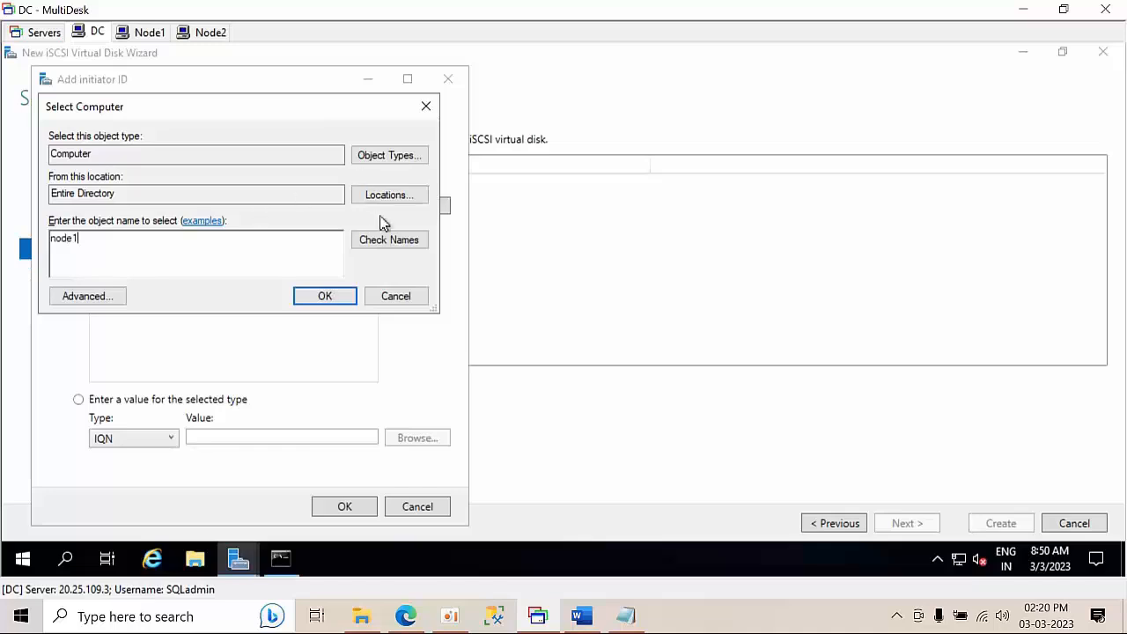
pyautogui.click(391, 240)
pyautogui.click(344, 297)
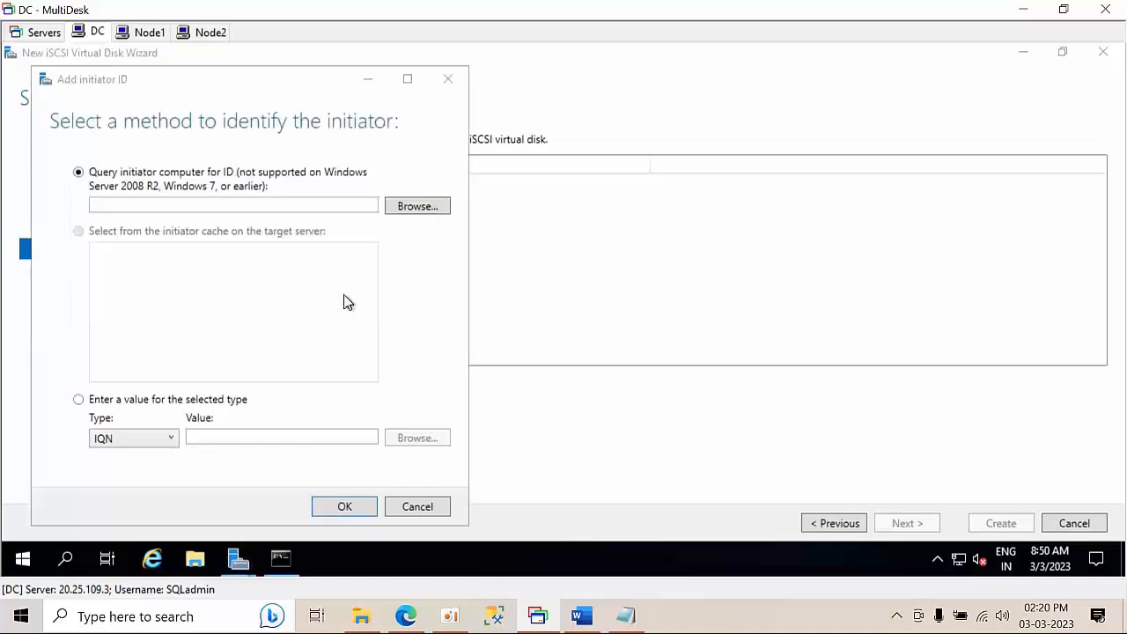
pyautogui.click(345, 509)
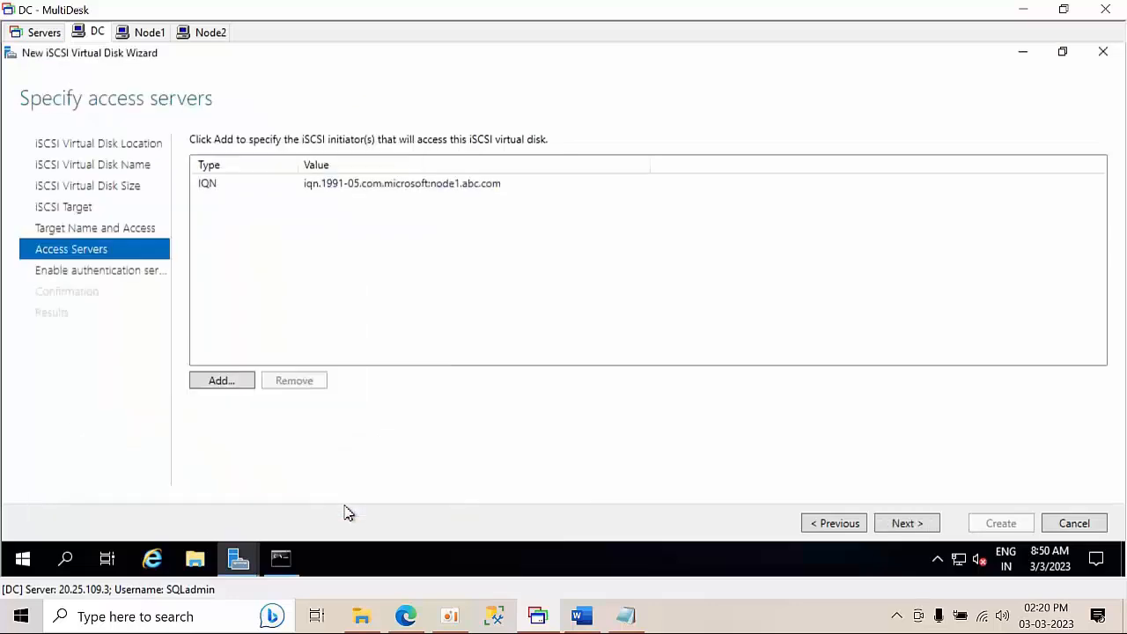
# Add Node2's initiator IQN as a second access server
pyautogui.click(226, 386)
pyautogui.click(485, 276)
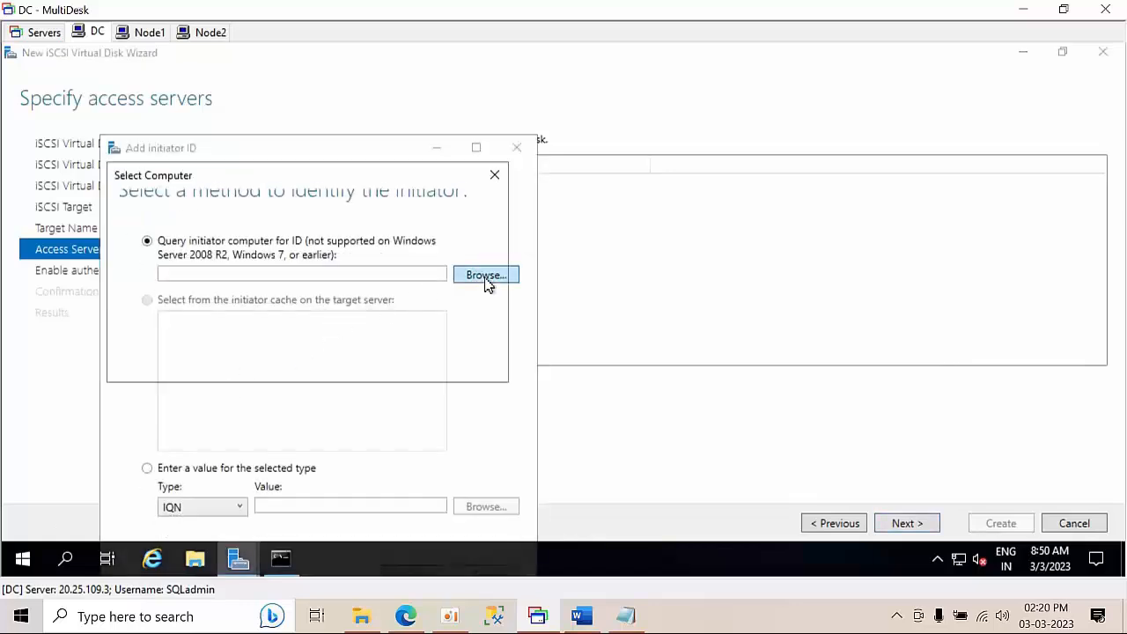
pyautogui.write('node2')
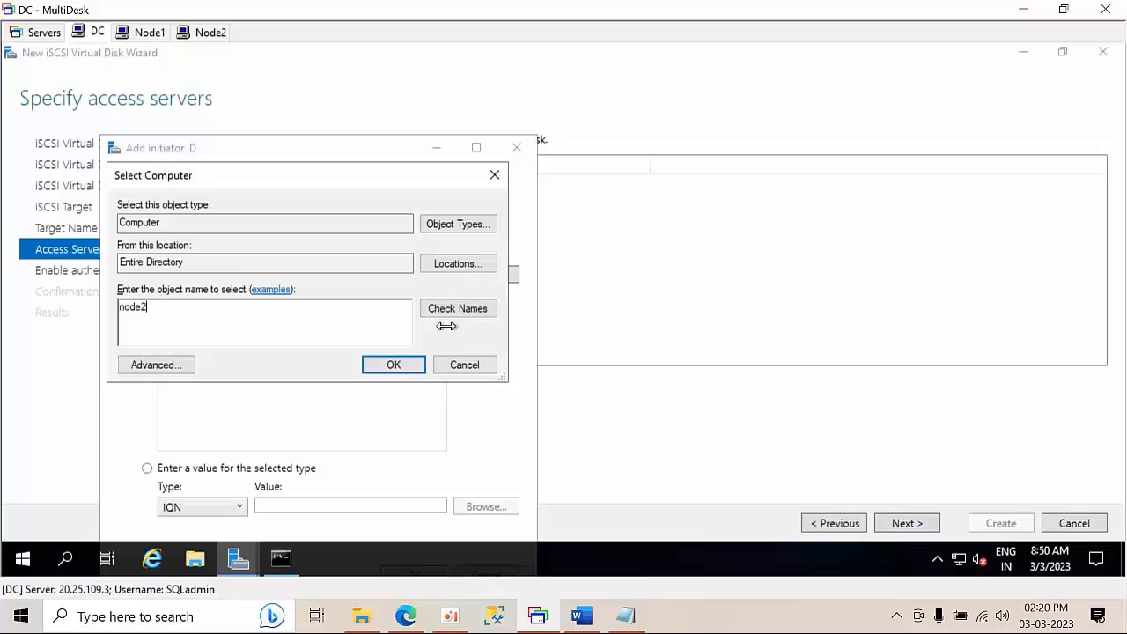
pyautogui.click(471, 317)
pyautogui.click(394, 368)
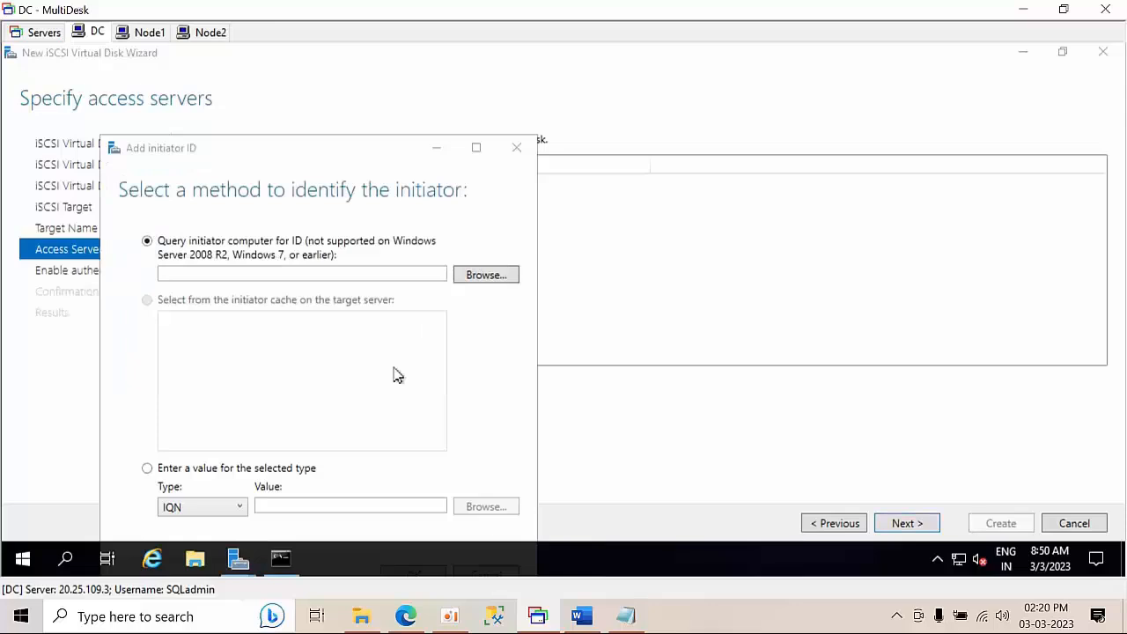
pyautogui.moveTo(299, 153); pyautogui.dragTo(294, 78)
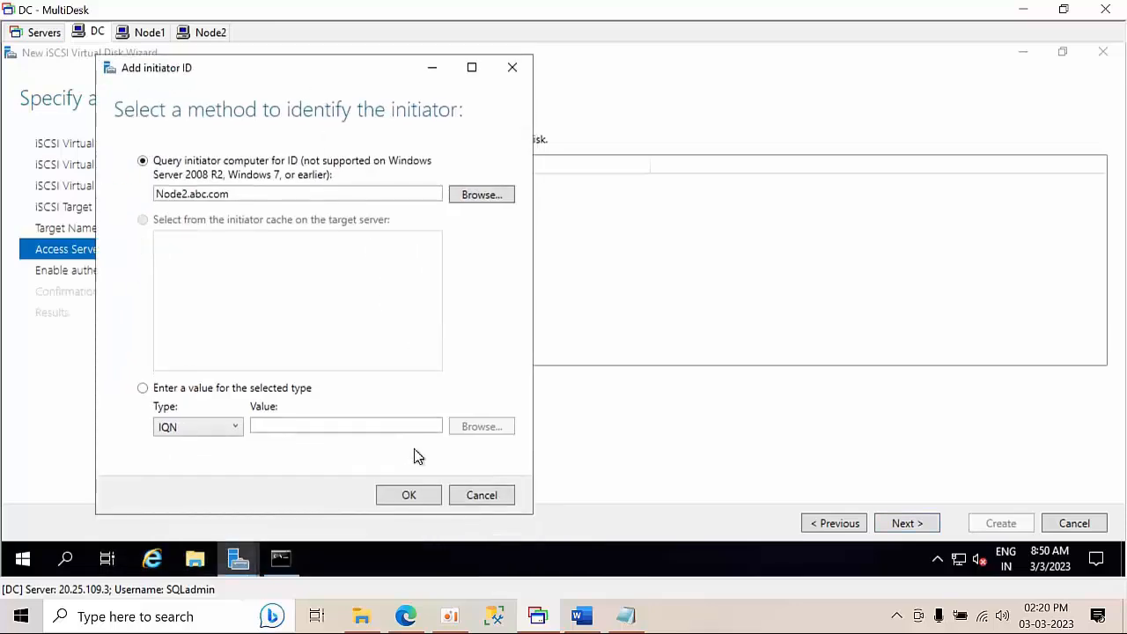
pyautogui.click(408, 496)
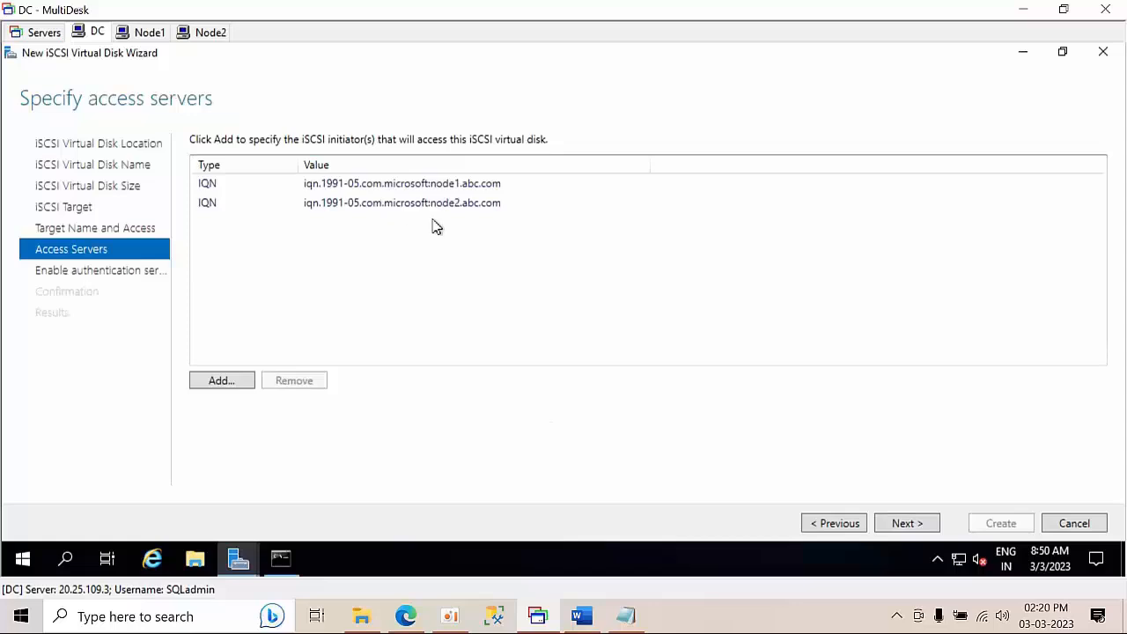
# Skip authentication, create the Quaram disk with its CLuster target, and close the results
pyautogui.click(898, 524)
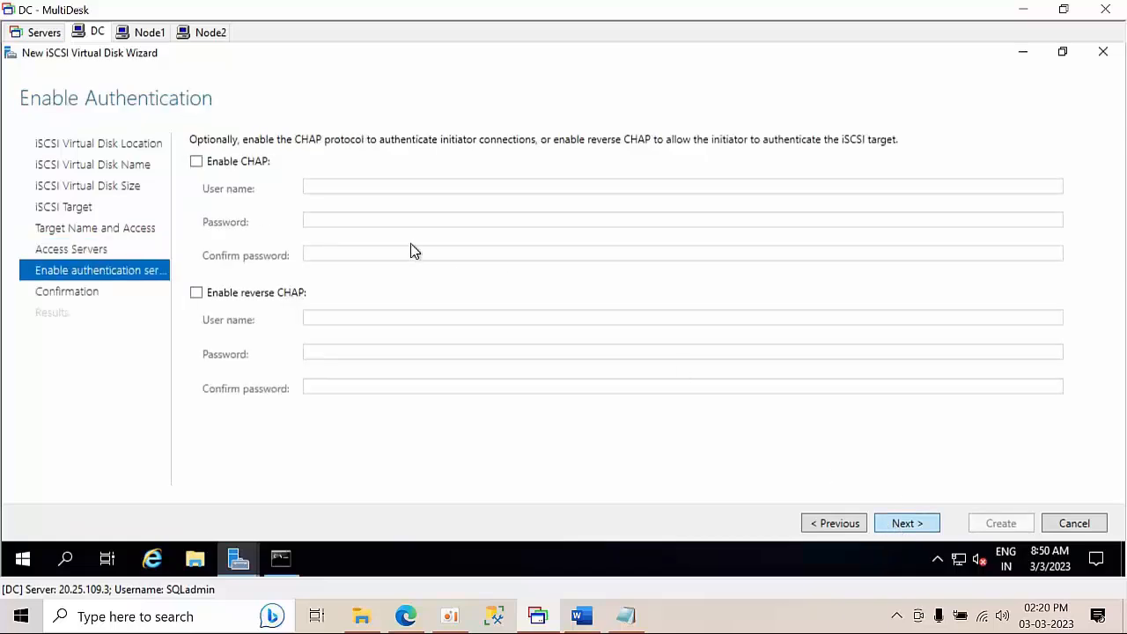
pyautogui.click(907, 524)
pyautogui.click(998, 531)
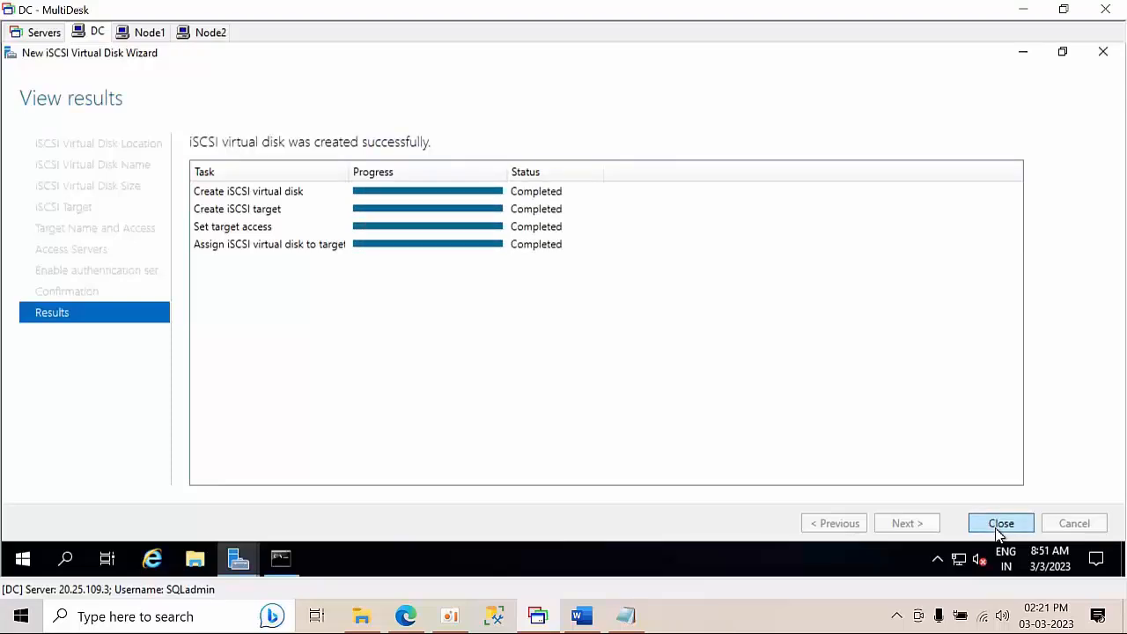
pyautogui.click(1000, 525)
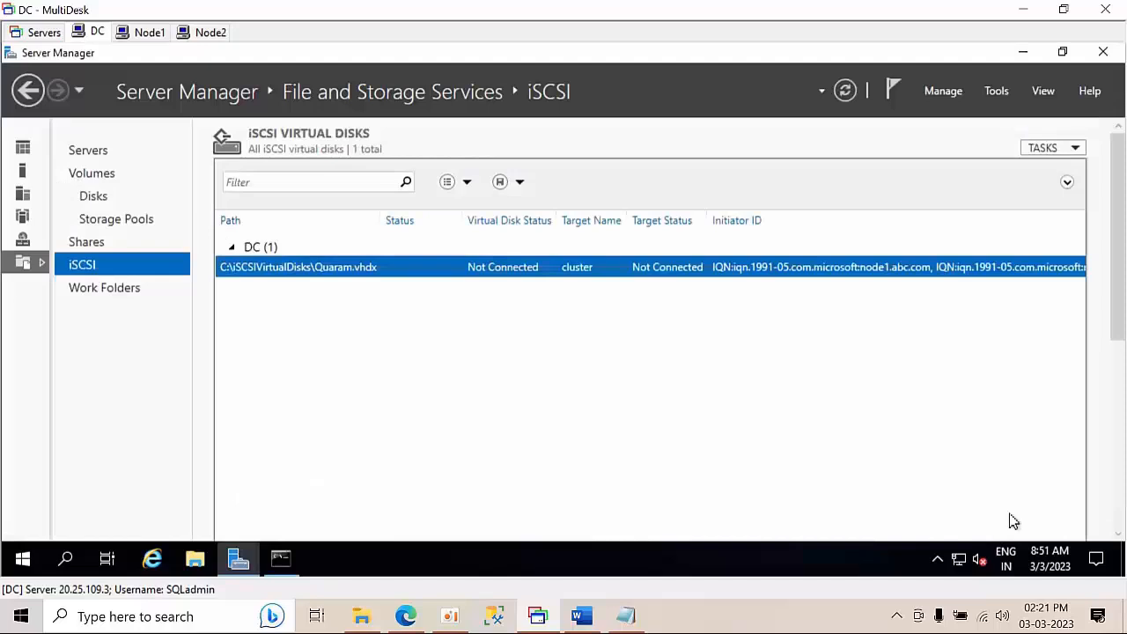
# Refresh the iSCSI disk list and start another maximized New iSCSI Virtual Disk wizard
pyautogui.rightClick(753, 329)
pyautogui.click(782, 357)
pyautogui.rightClick(311, 315)
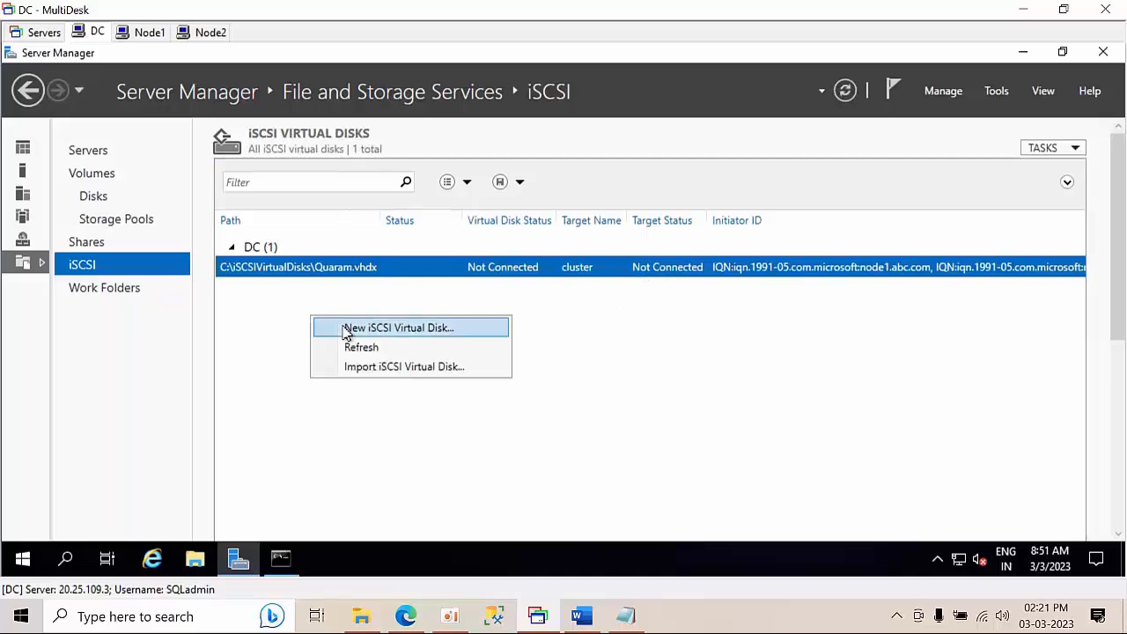
pyautogui.click(348, 331)
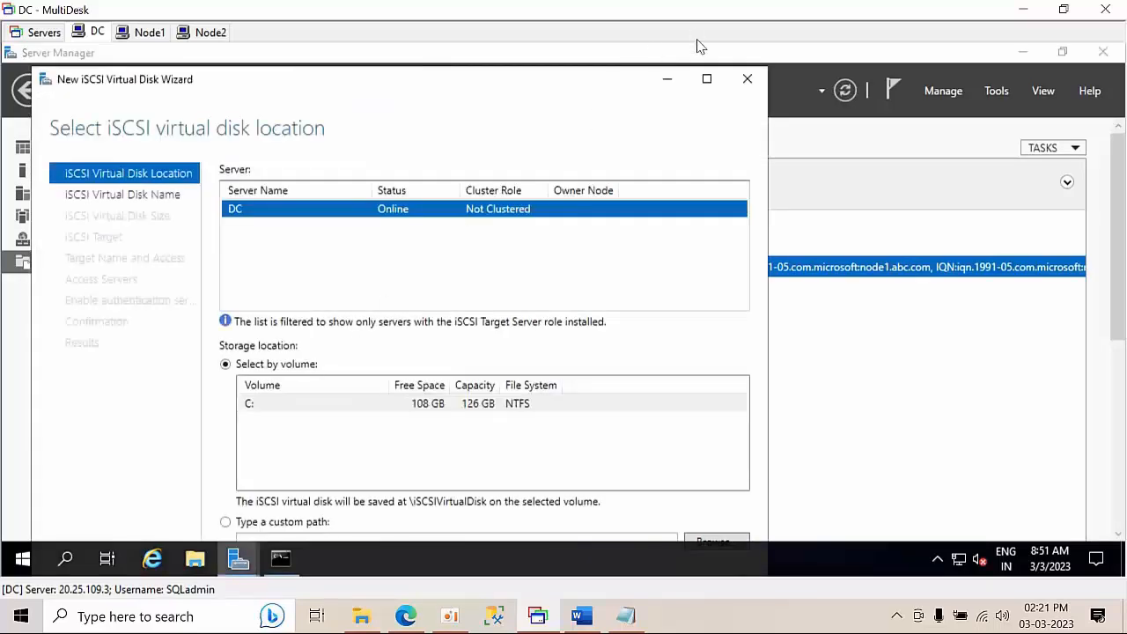
pyautogui.click(707, 80)
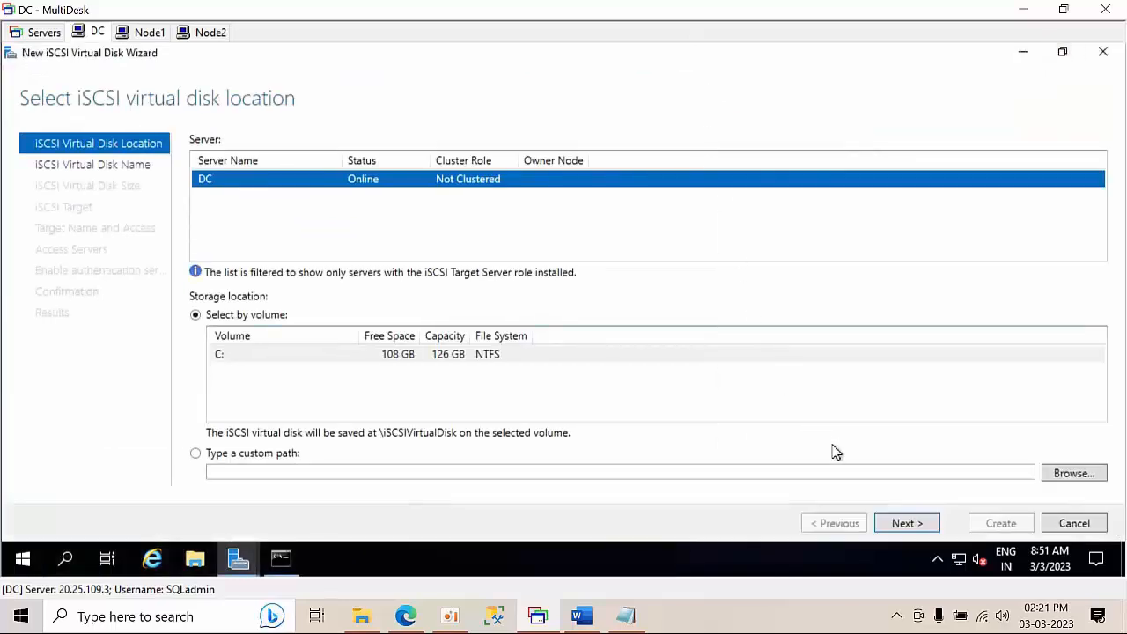
pyautogui.click(898, 525)
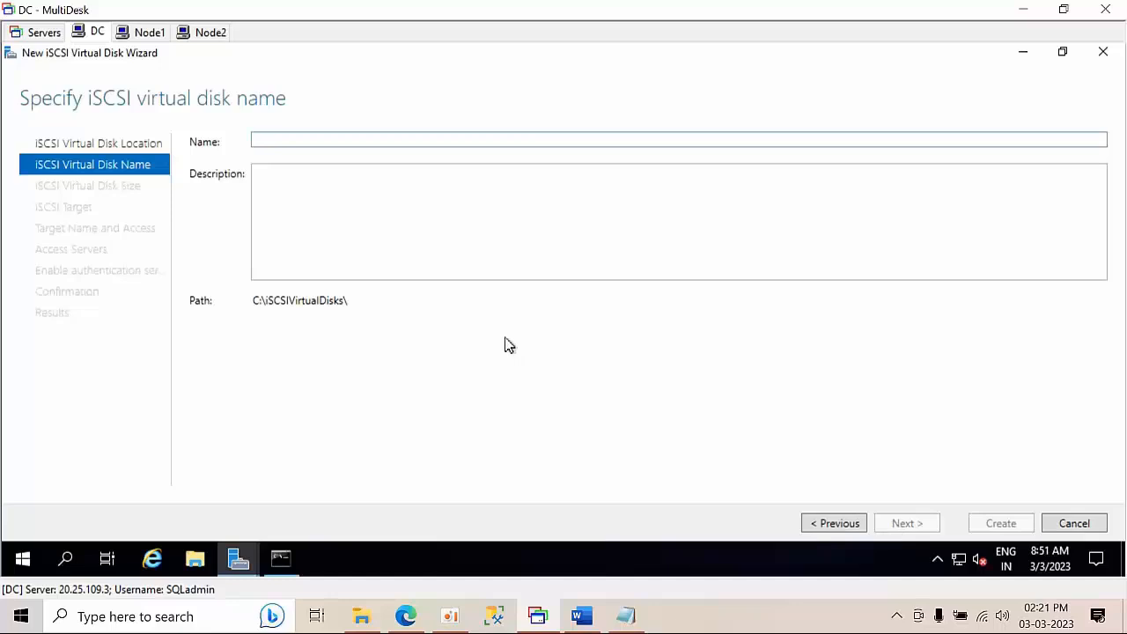
# Create Cluster01 as a 20 GB fixed-size disk on the existing cluster target
pyautogui.write('Clu')
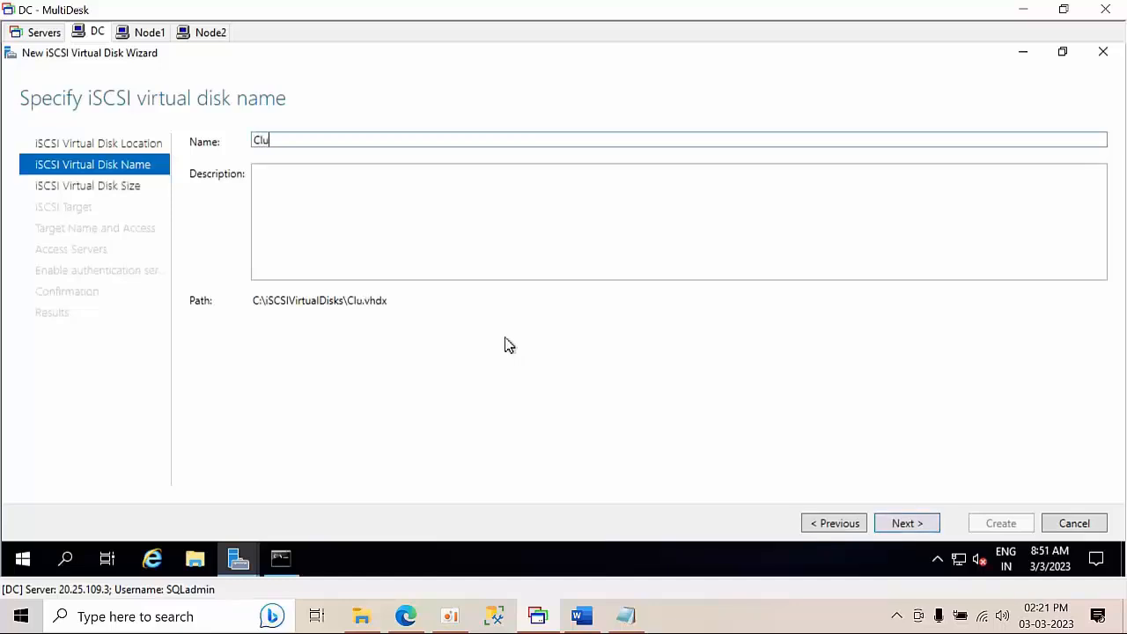
pyautogui.write('ster01')
pyautogui.click(921, 526)
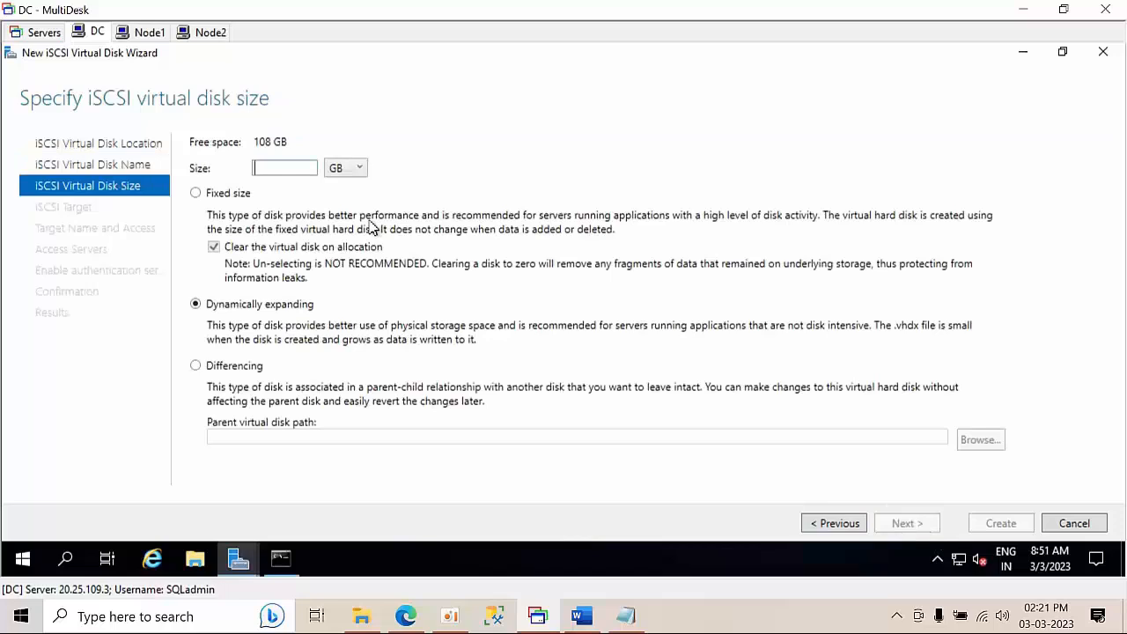
pyautogui.write('20')
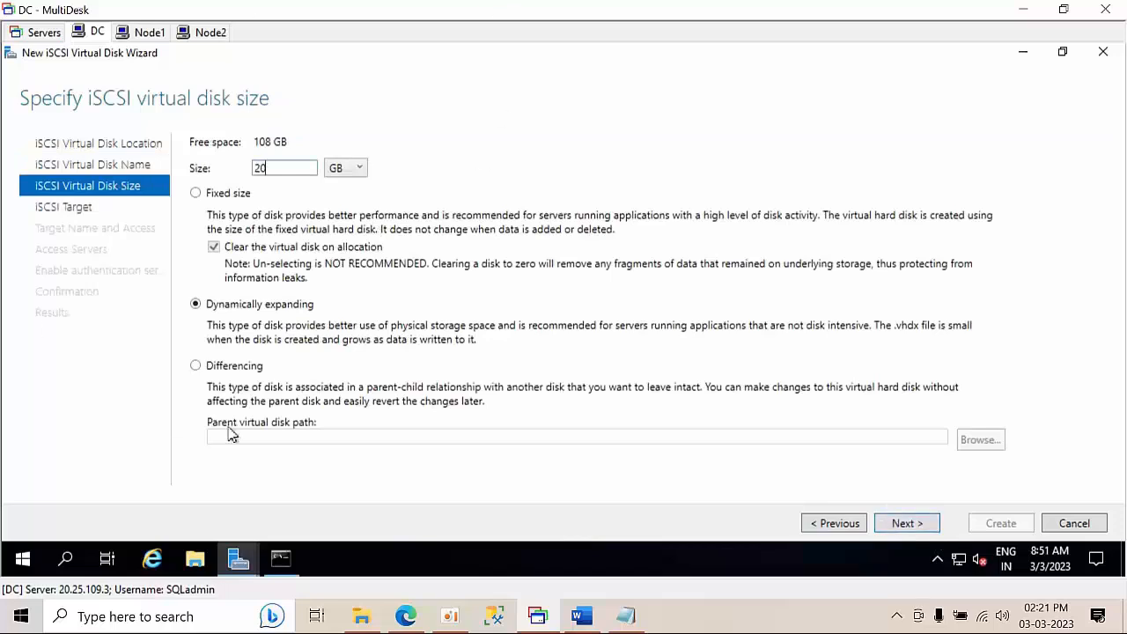
pyautogui.click(240, 194)
pyautogui.click(916, 525)
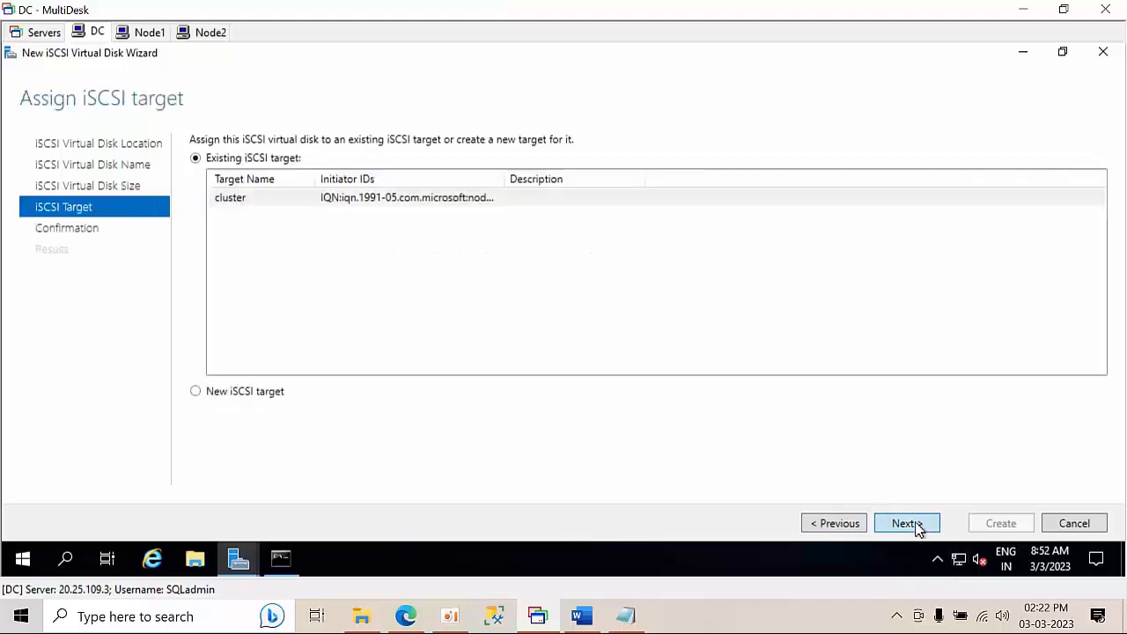
pyautogui.click(916, 525)
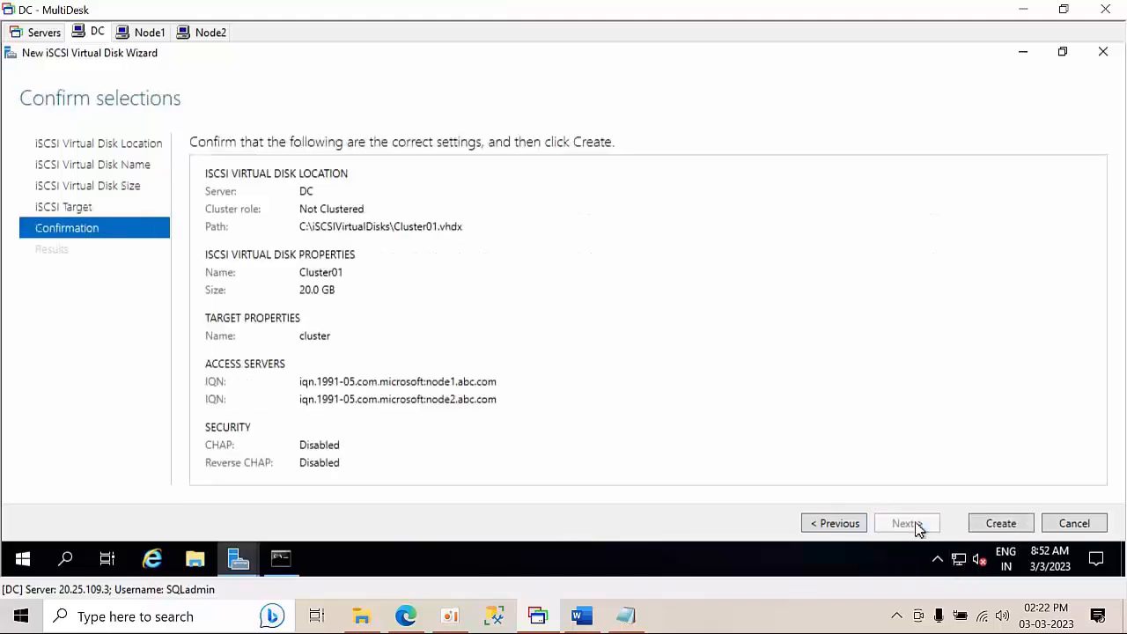
pyautogui.click(1007, 524)
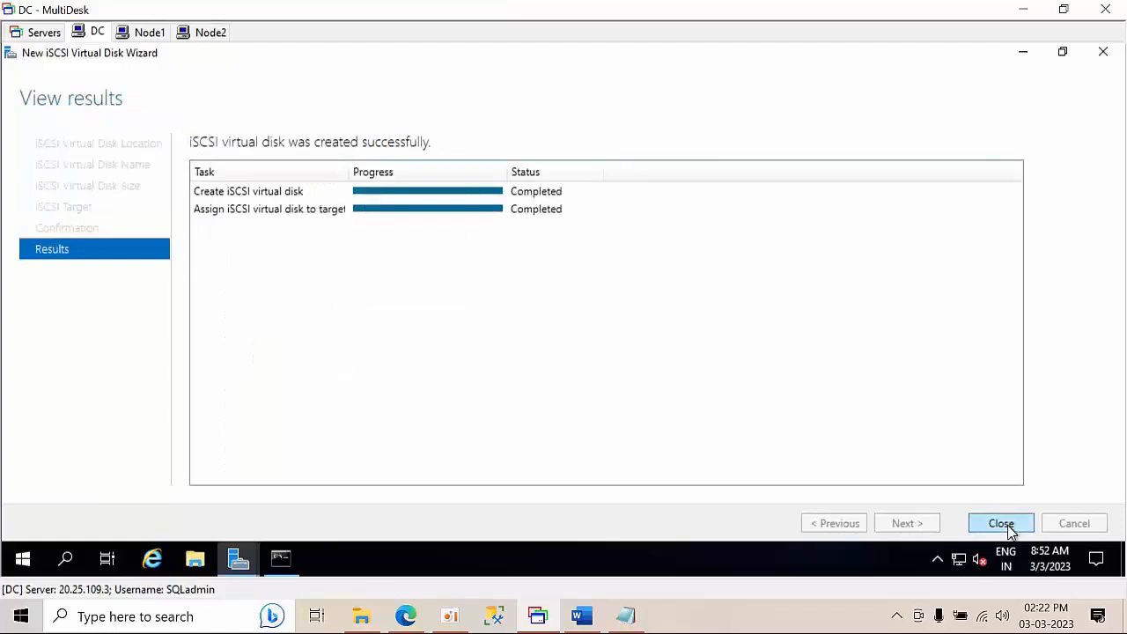
pyautogui.click(1001, 523)
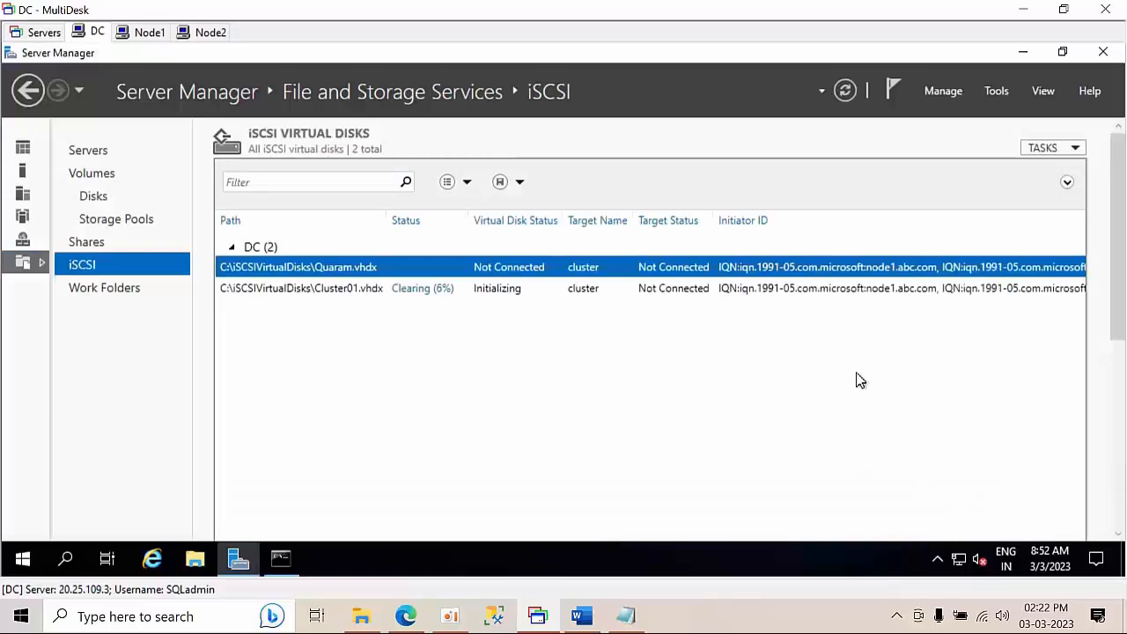
# Create cluster02 as a 20 GB fixed-size iSCSI virtual disk on C:, assigned to target cluster
pyautogui.rightClick(507, 402)
pyautogui.click(520, 405)
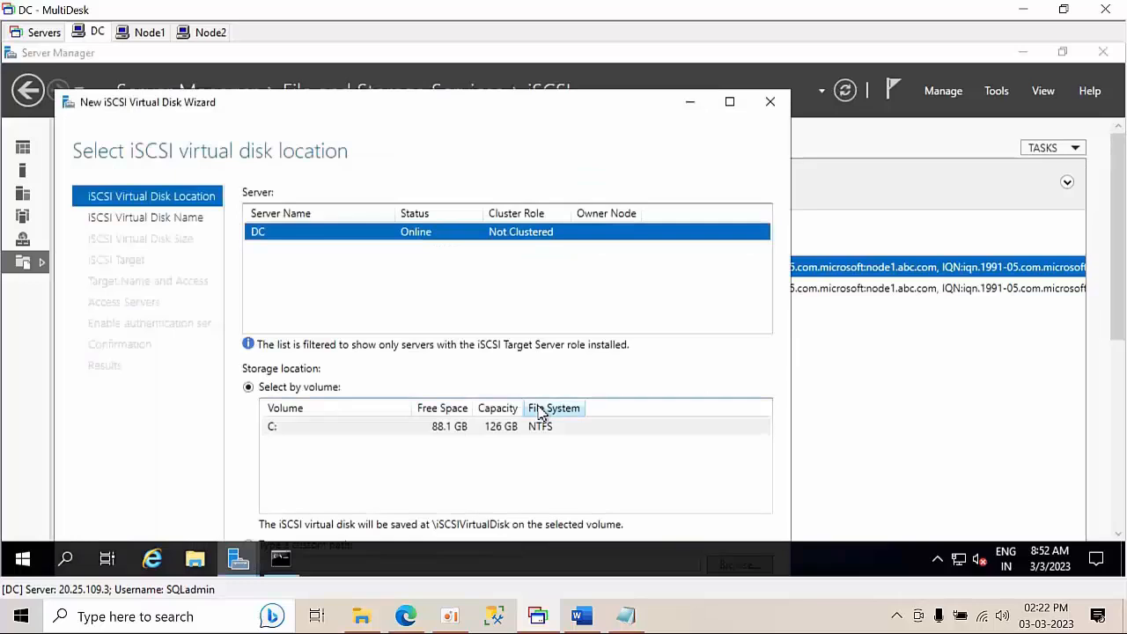
pyautogui.click(729, 102)
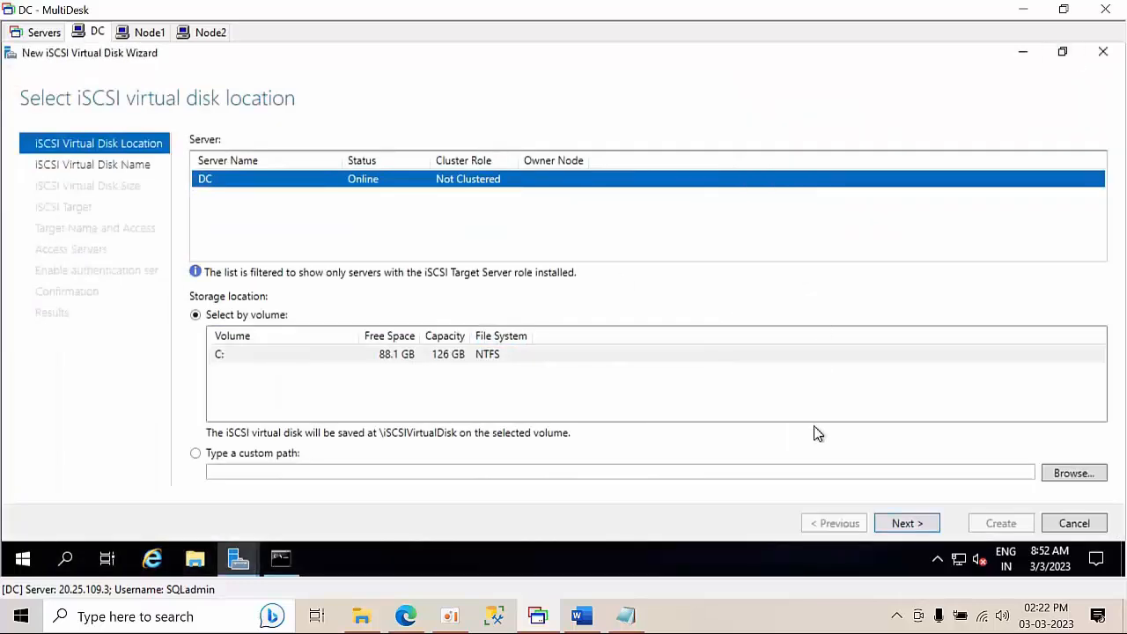
pyautogui.click(918, 529)
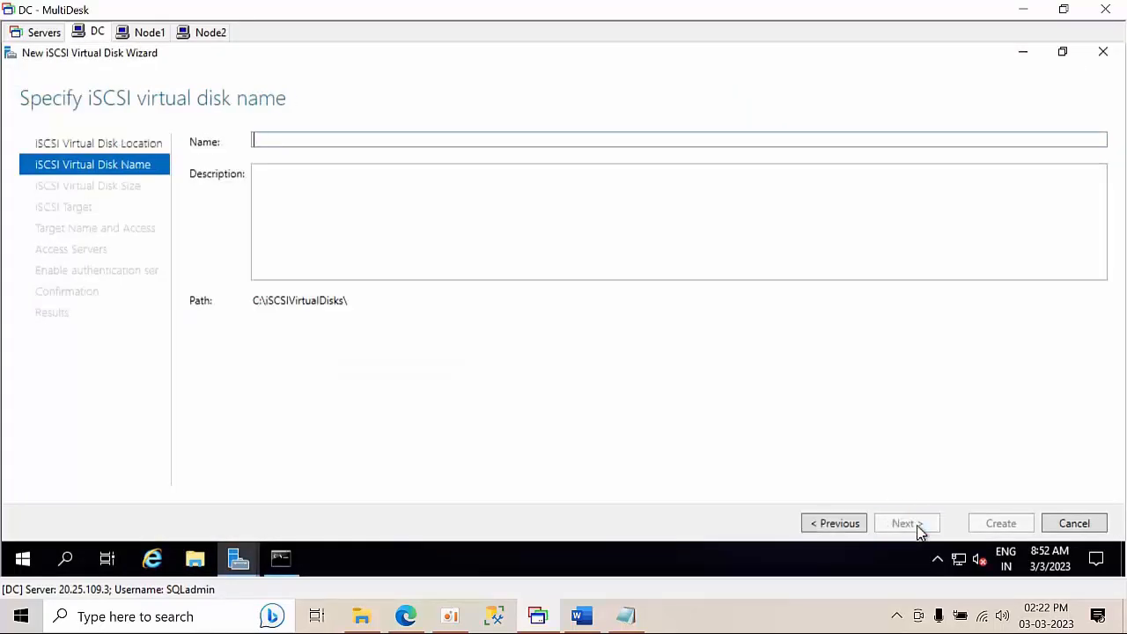
pyautogui.write('cluster02')
pyautogui.click(906, 523)
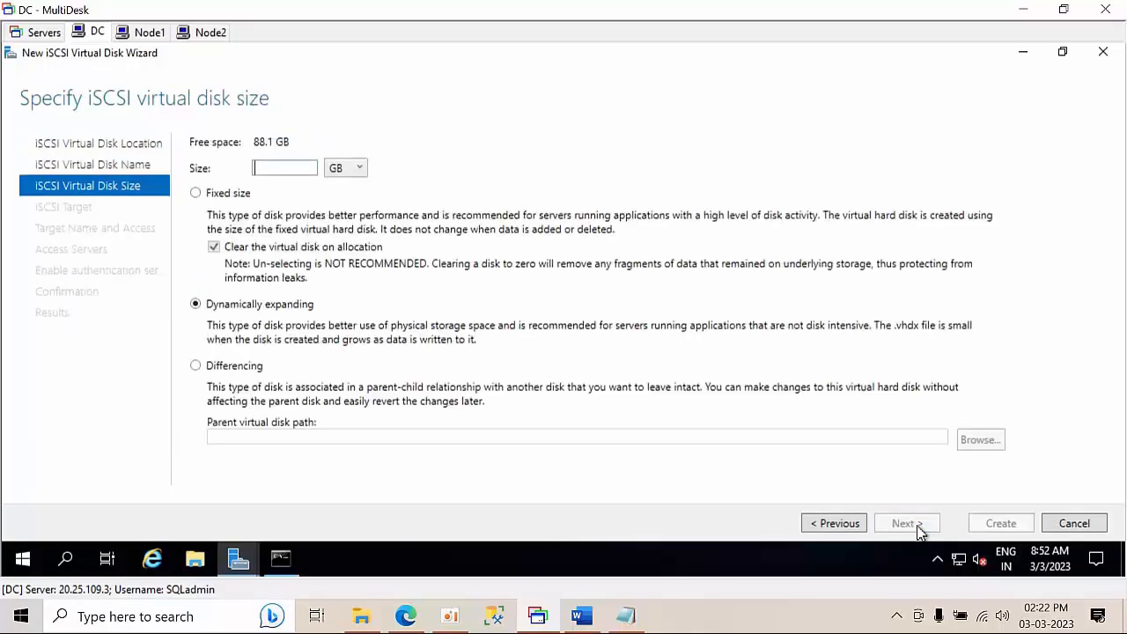
pyautogui.write('20')
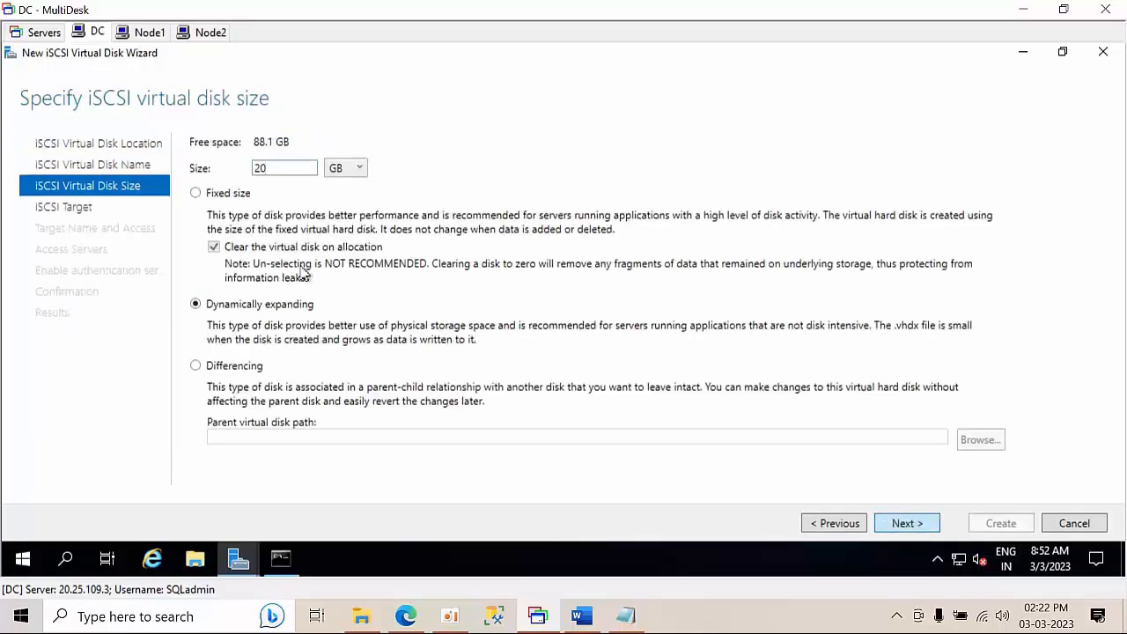
pyautogui.click(227, 192)
pyautogui.click(930, 530)
pyautogui.click(931, 531)
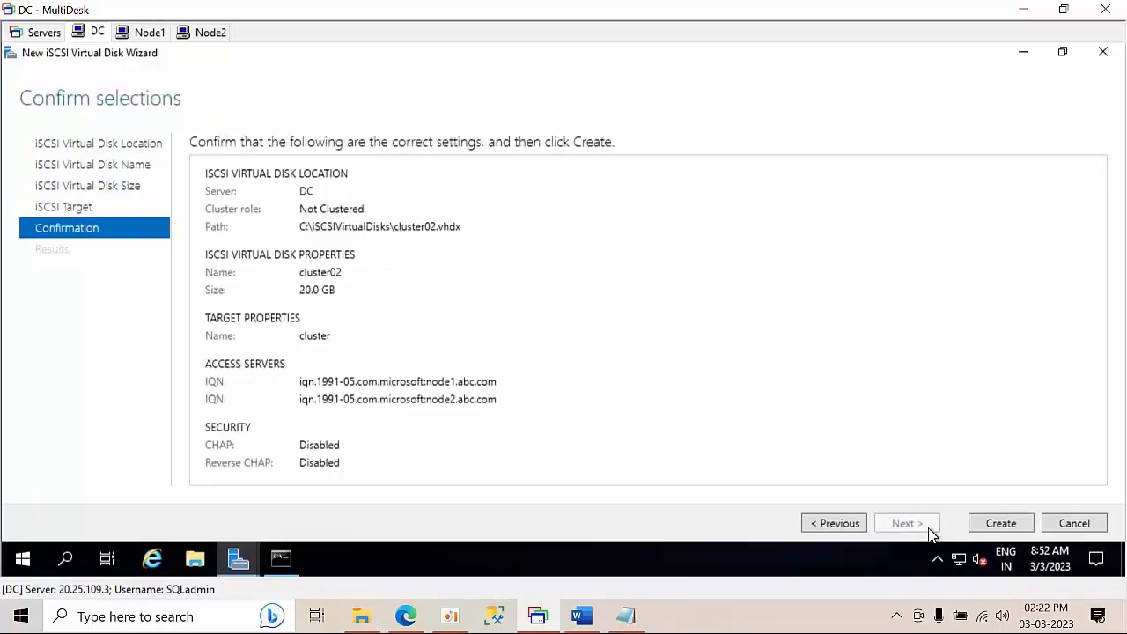
pyautogui.click(1000, 532)
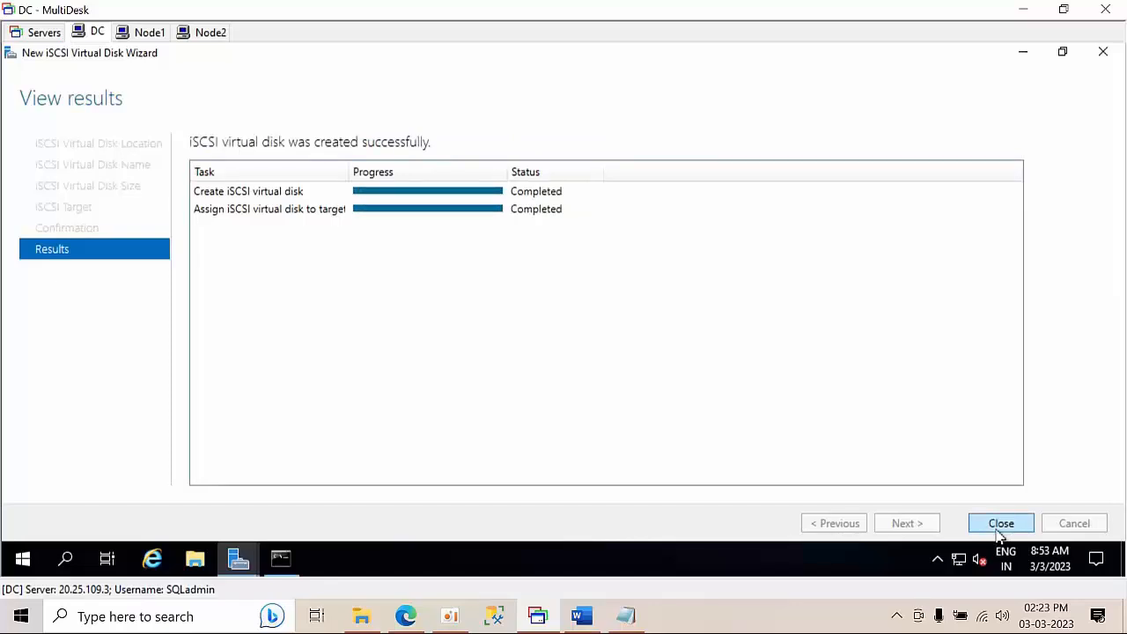
pyautogui.click(1001, 525)
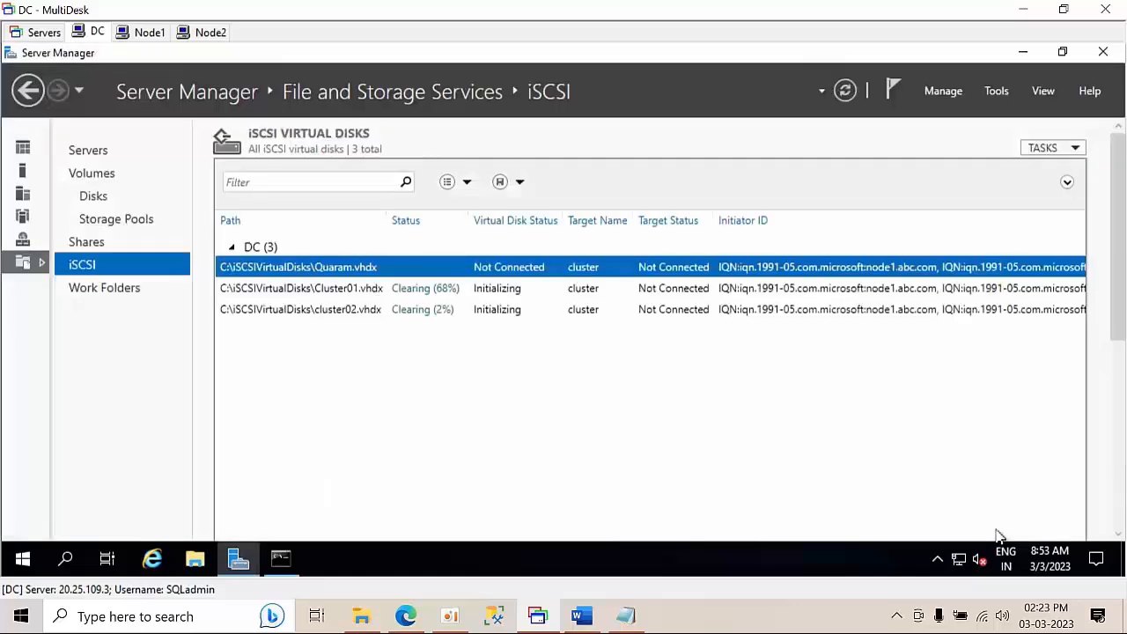
# Refresh the iSCSI disk list twice and check the Cluster01 and cluster02 disks
pyautogui.rightClick(542, 403)
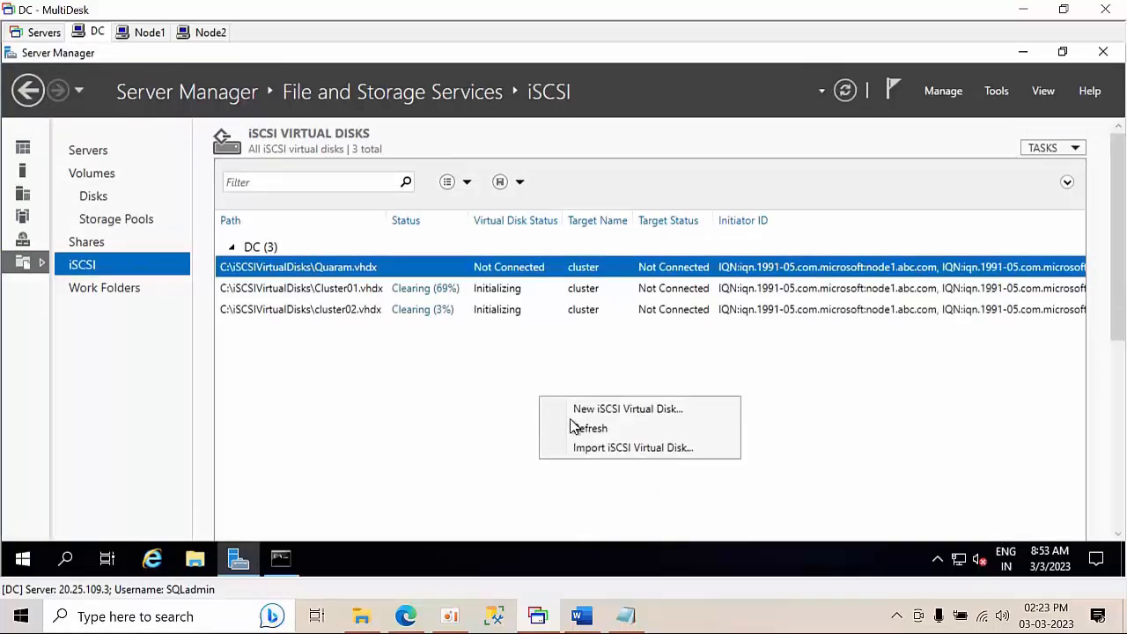
pyautogui.click(582, 431)
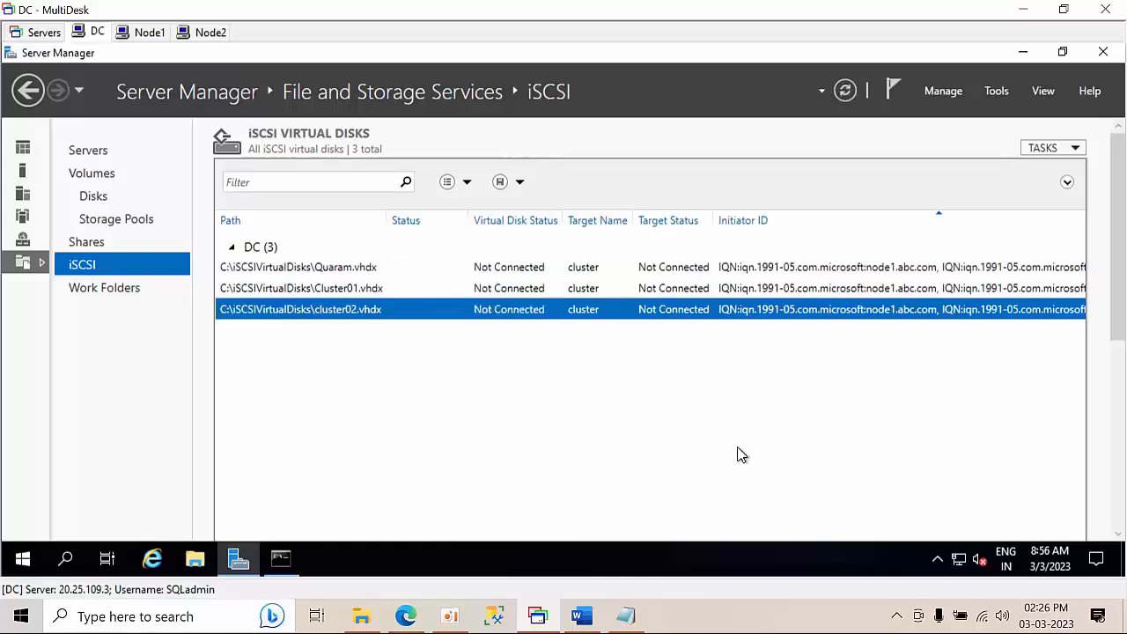
pyautogui.rightClick(581, 427)
pyautogui.click(629, 460)
pyautogui.click(381, 295)
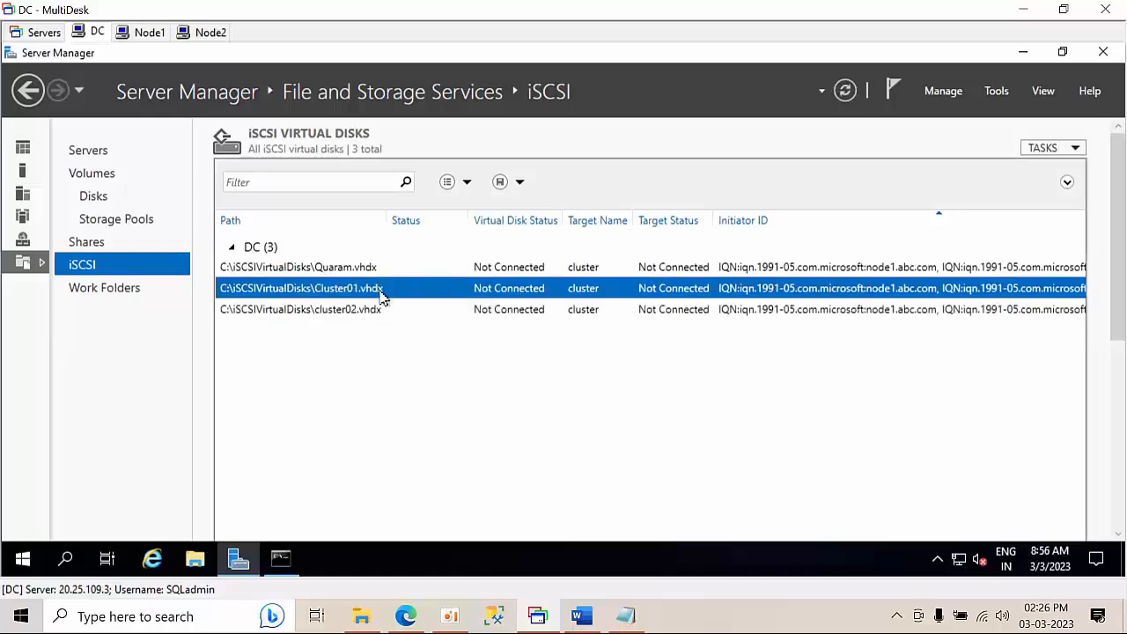
pyautogui.click(356, 312)
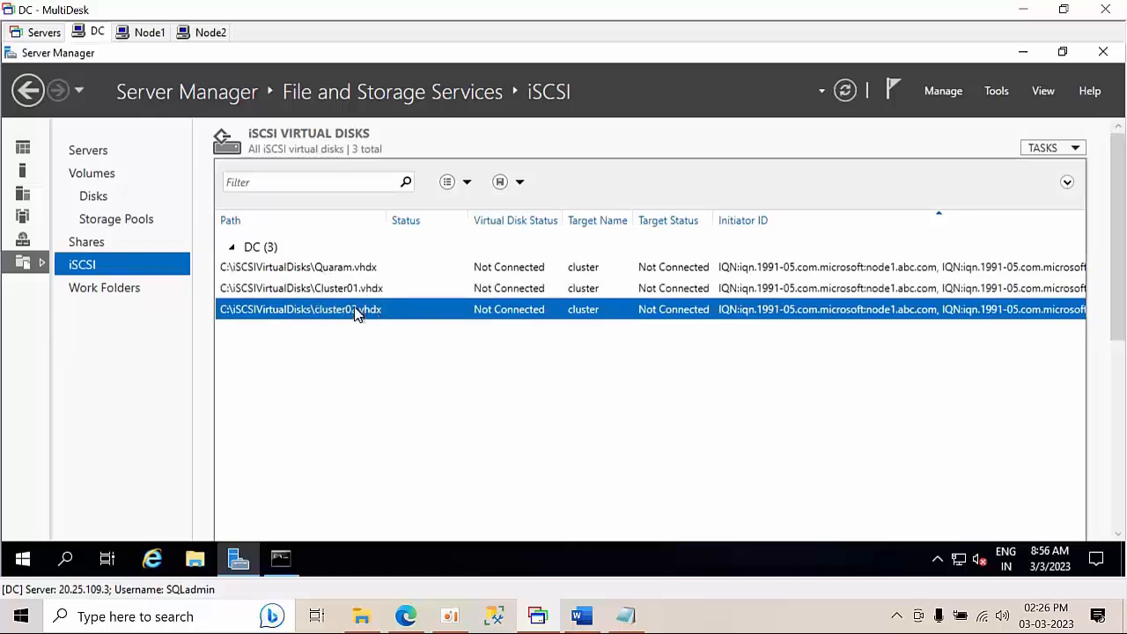
# Extend cluster02.vhdx to a new size of 25 GB after a rejected 5 GB attempt
pyautogui.rightClick(356, 311)
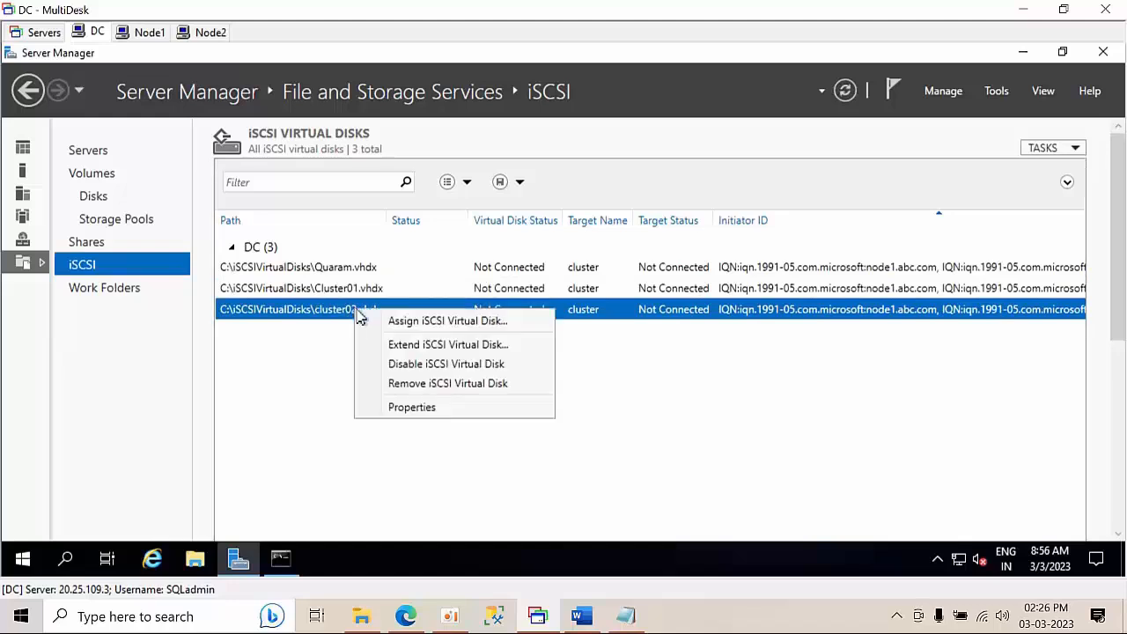
pyautogui.click(422, 344)
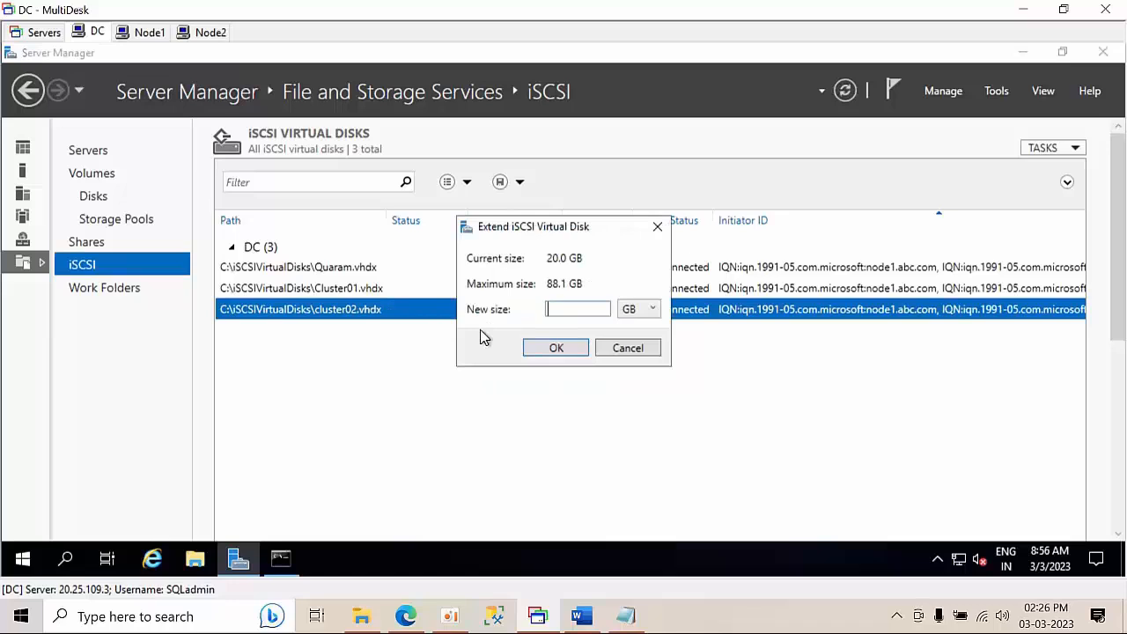
pyautogui.write('5')
pyautogui.click(552, 351)
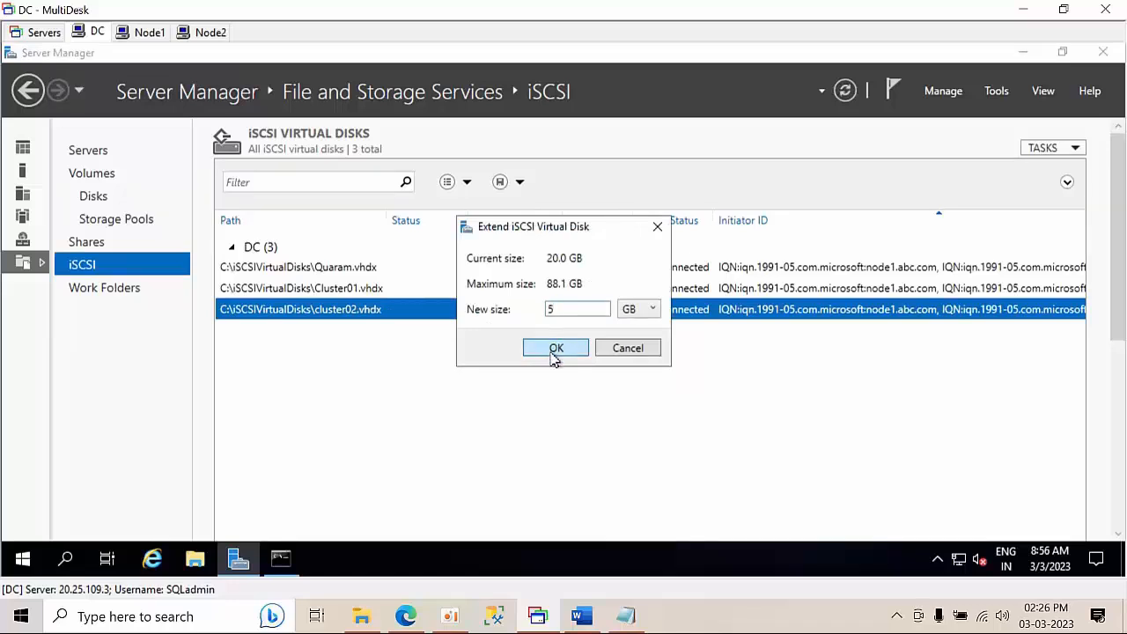
pyautogui.click(675, 359)
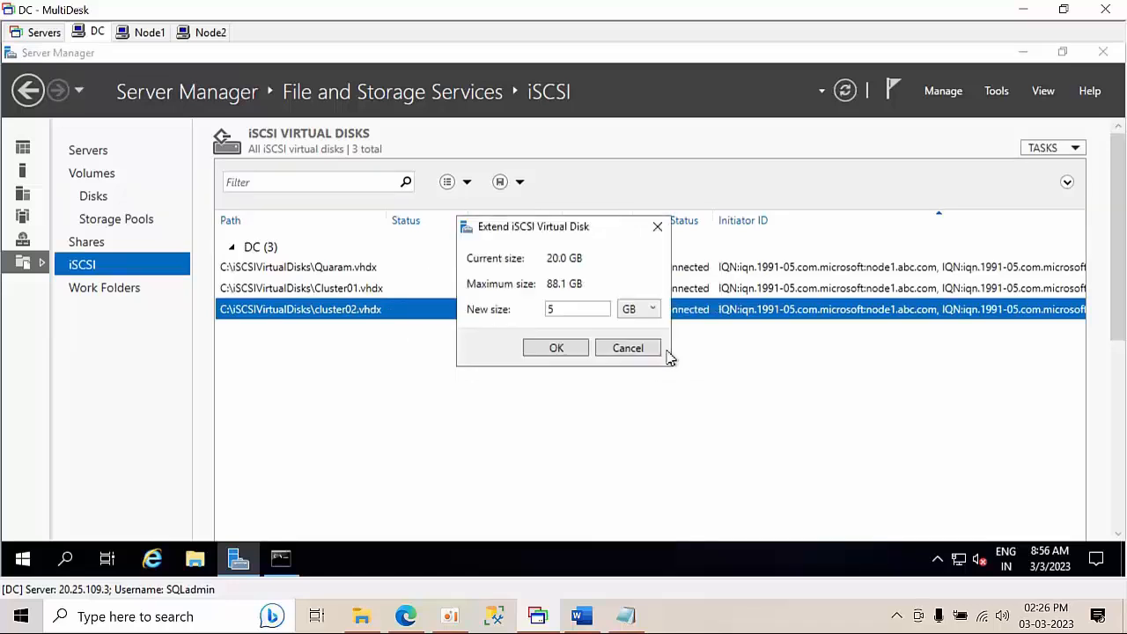
pyautogui.doubleClick(576, 312)
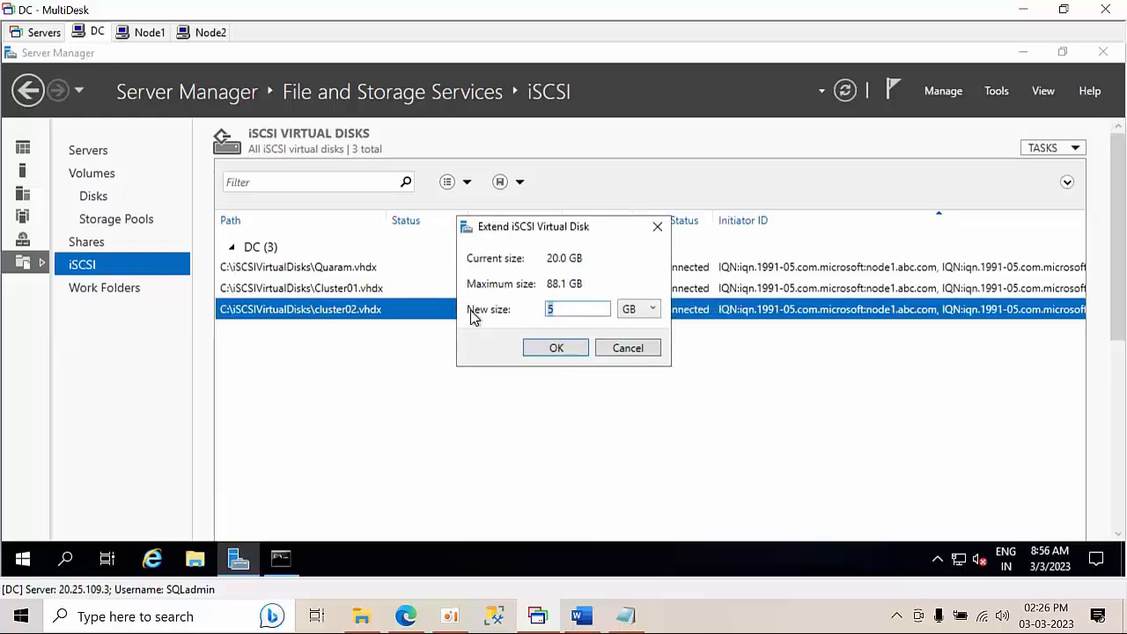
pyautogui.write('25')
pyautogui.click(555, 349)
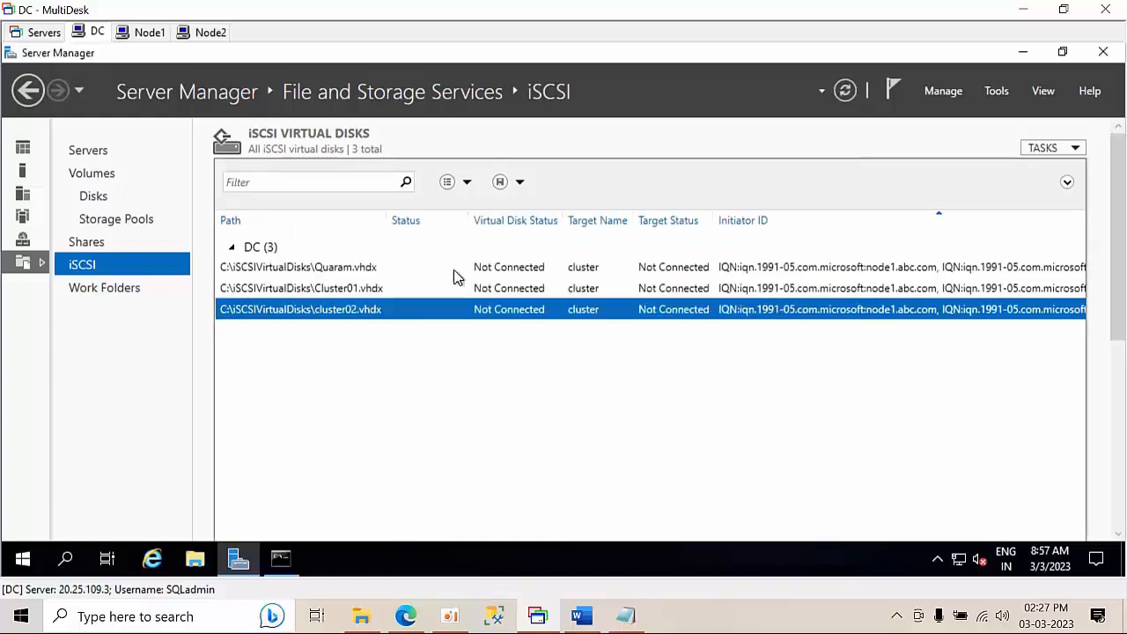
# Review the Quaram, Cluster01 and cluster02 disks and refresh the iSCSI list
pyautogui.click(384, 268)
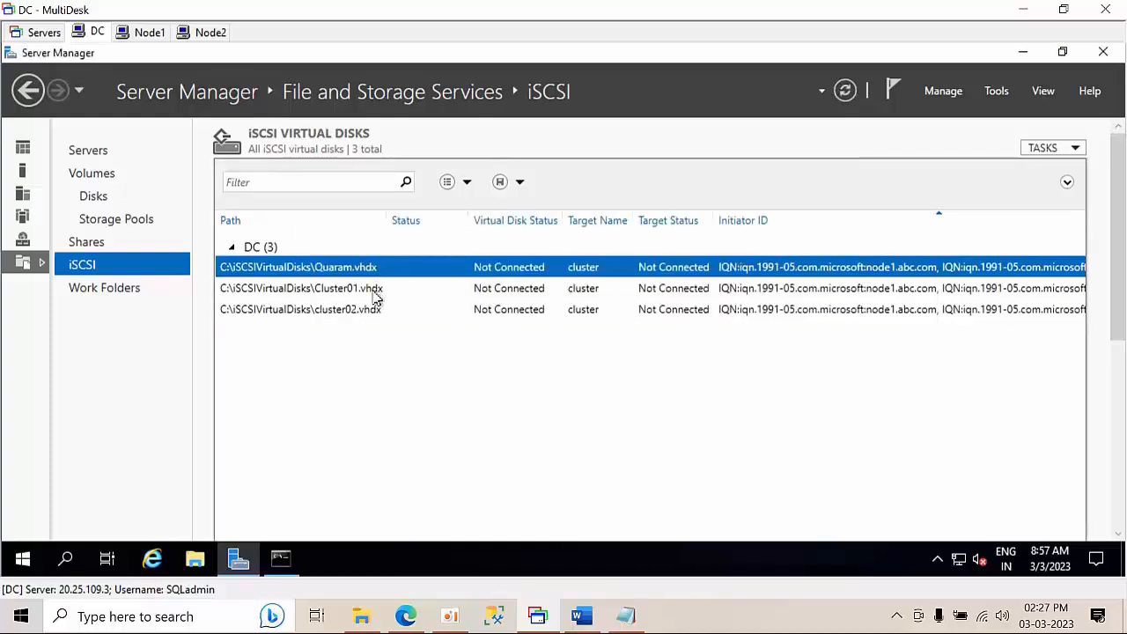
pyautogui.click(374, 293)
pyautogui.click(372, 319)
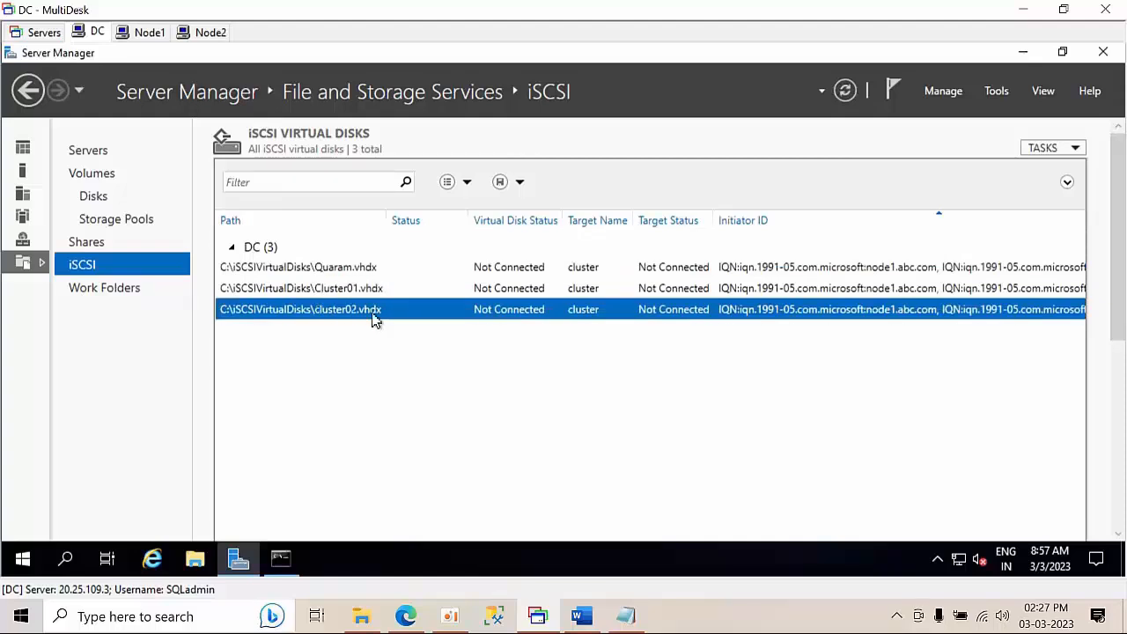
pyautogui.rightClick(415, 373)
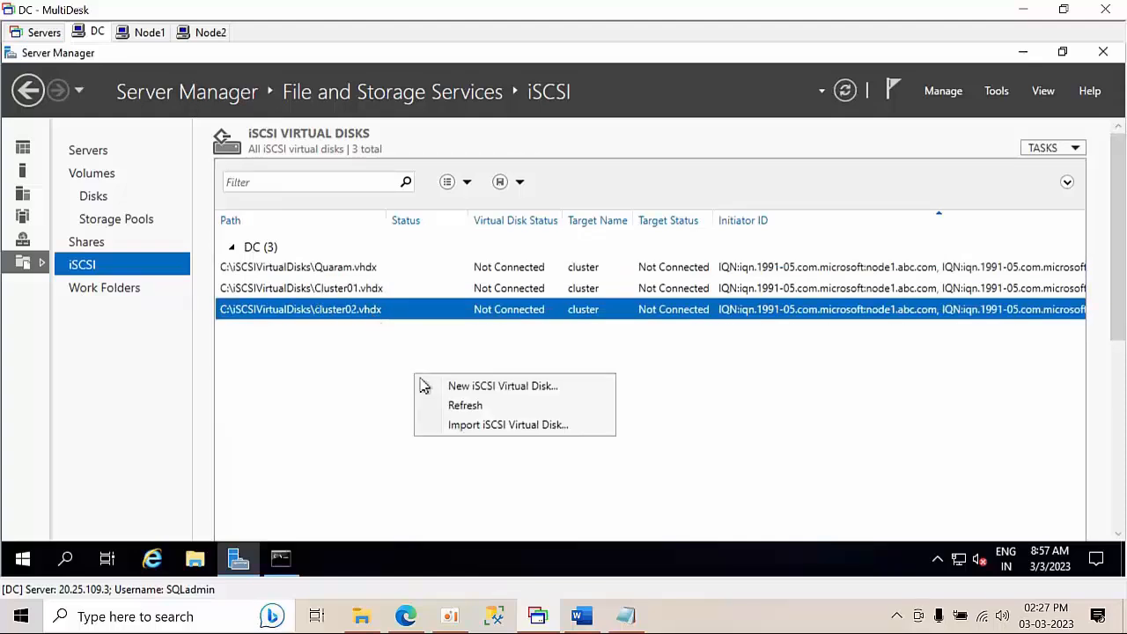
pyautogui.click(457, 407)
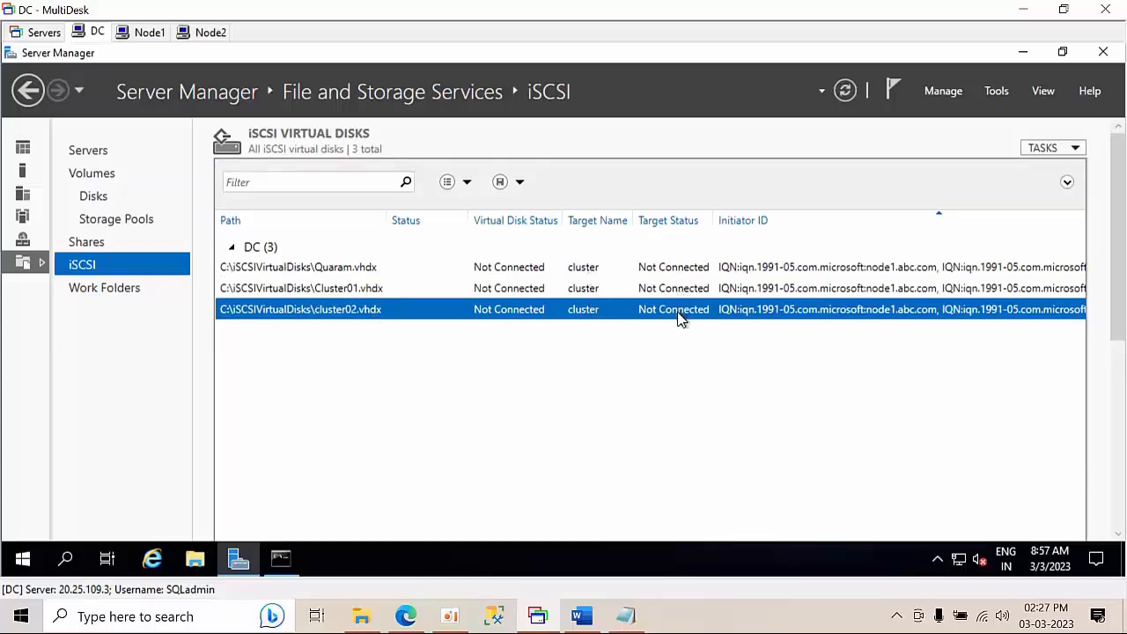
# On Node1, close Windows Defender Firewall and refresh the desktop
pyautogui.click(149, 33)
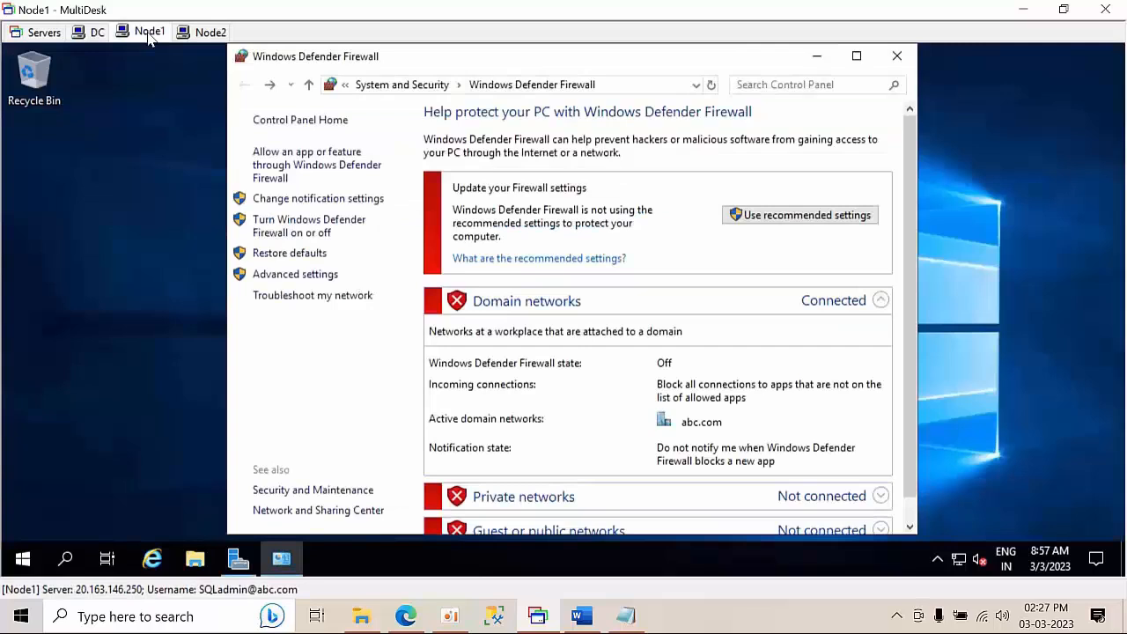
pyautogui.click(896, 56)
pyautogui.rightClick(651, 175)
pyautogui.click(701, 220)
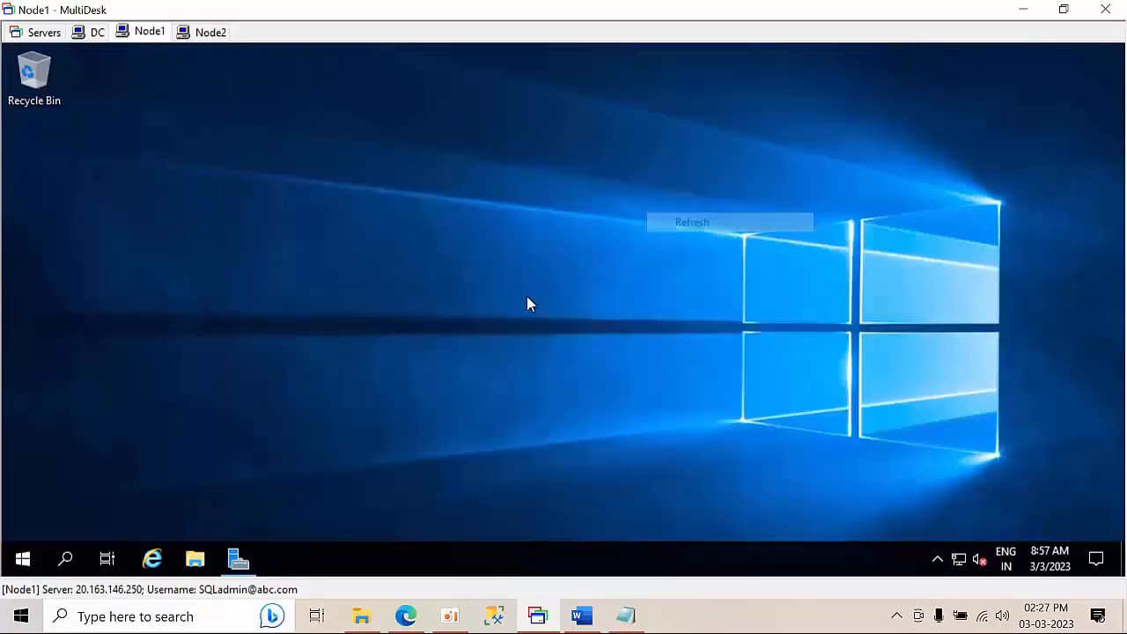
# Launch the iSCSI Initiator from Server Manager's Tools menu
pyautogui.click(238, 557)
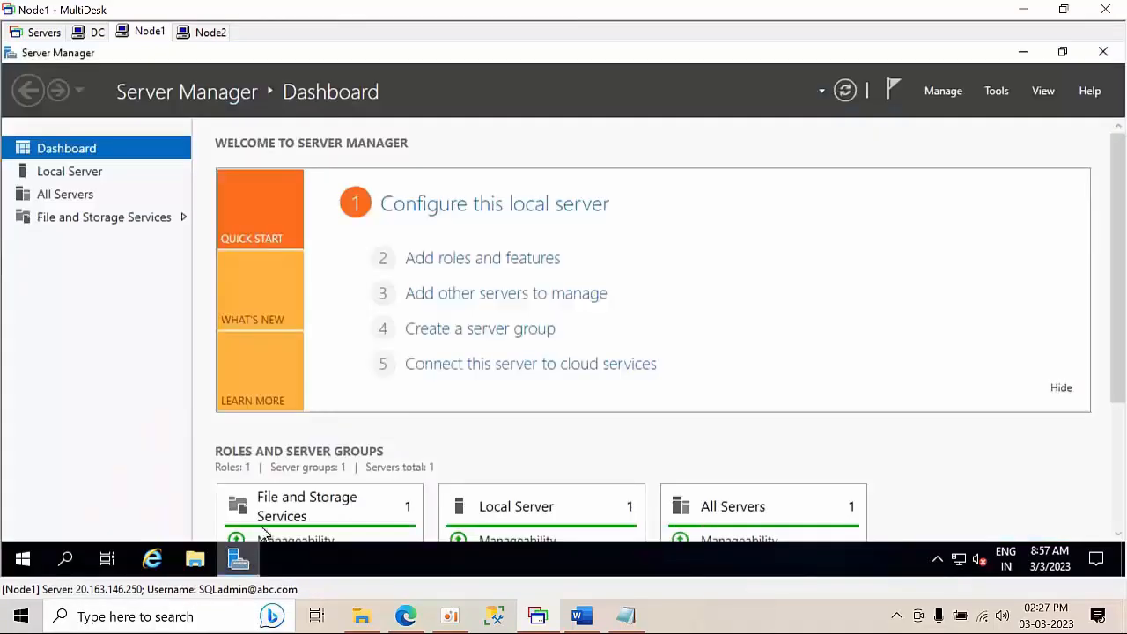
pyautogui.click(1000, 93)
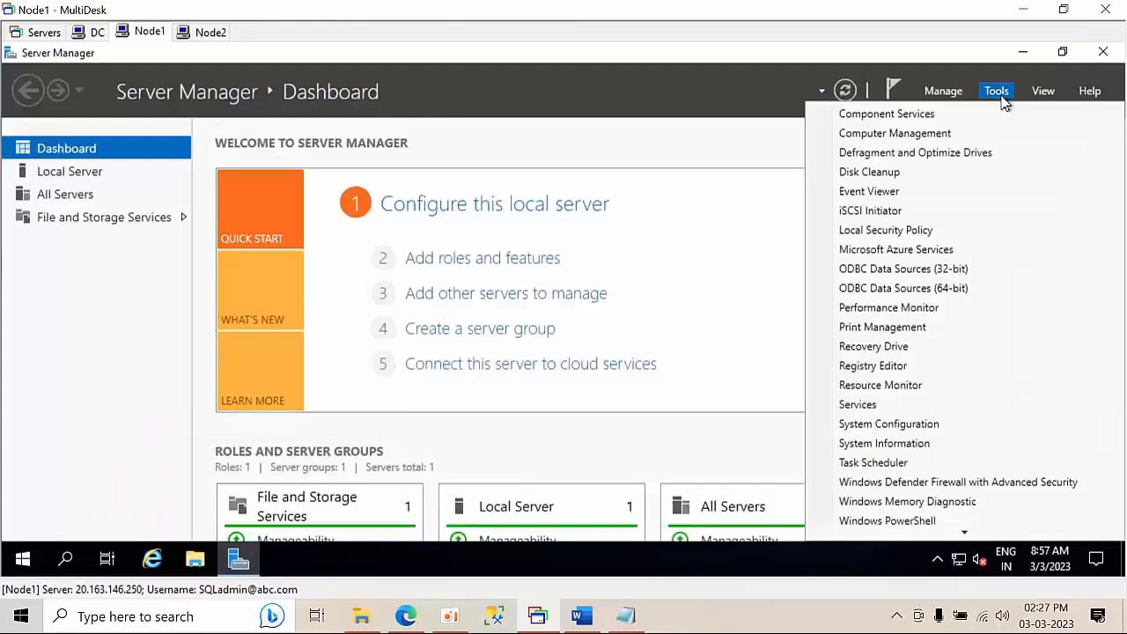
pyautogui.click(895, 210)
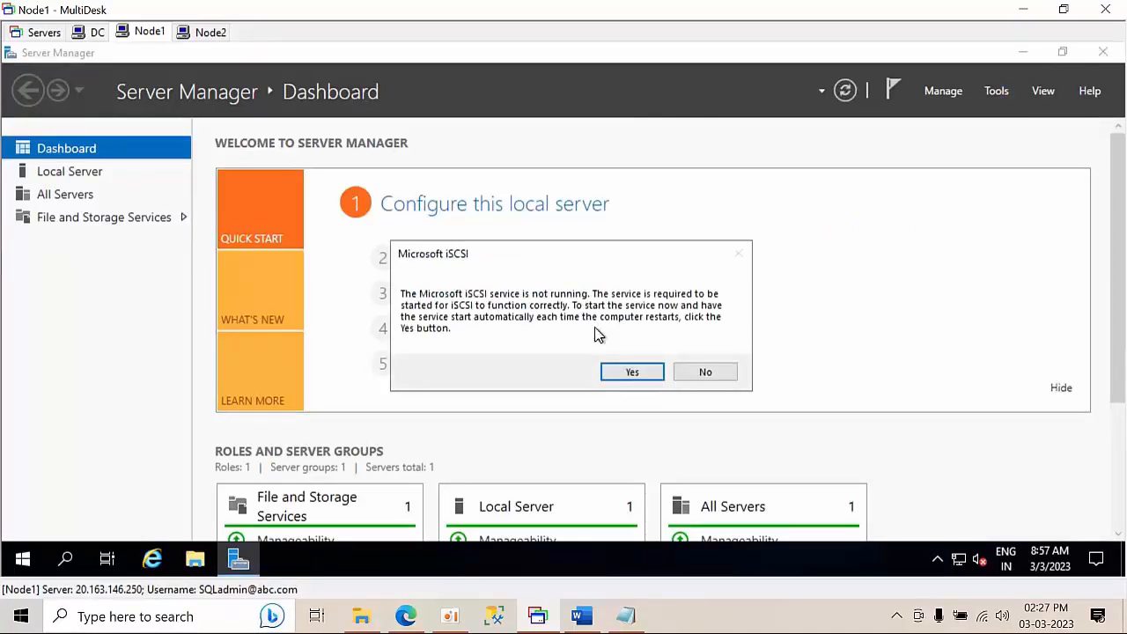
# Open the Services console via Run with 'services'
pyautogui.press('super+r')
pyautogui.write('se')
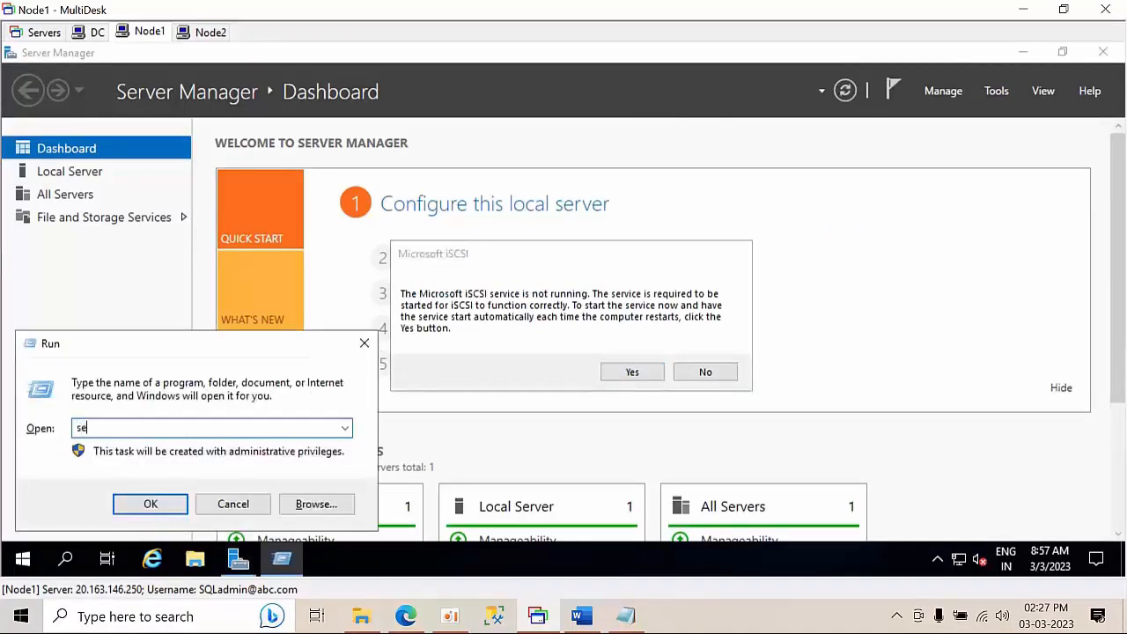
pyautogui.write('rvices.msc')
pyautogui.press('Return')
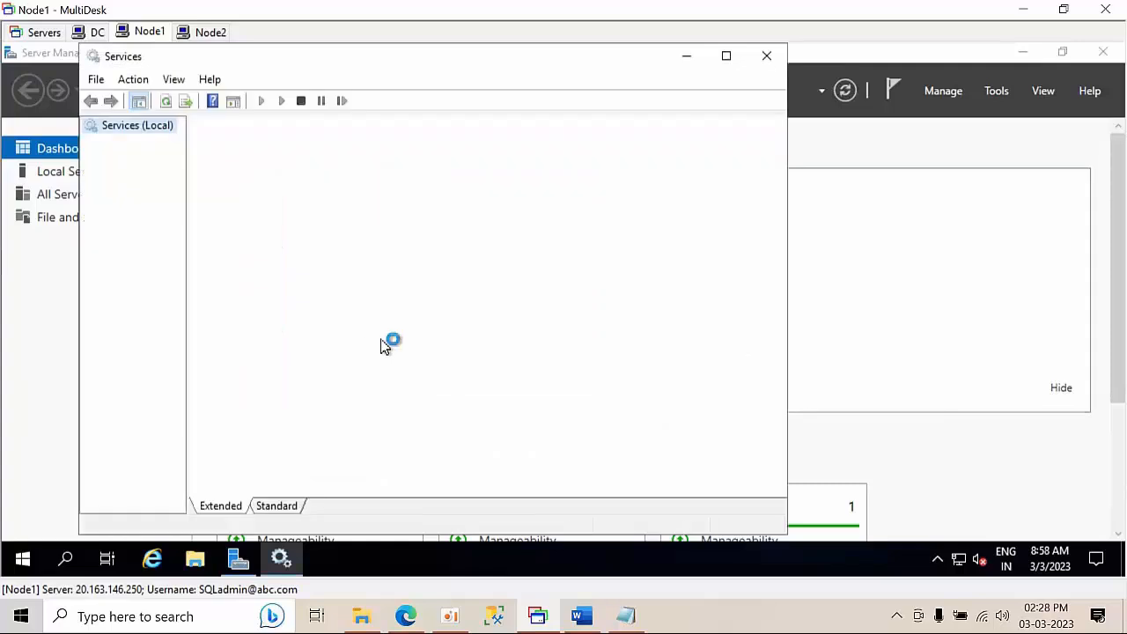
# Locate Microsoft iSCSI Initiator Service in Services and view its properties without changes
pyautogui.click(469, 271)
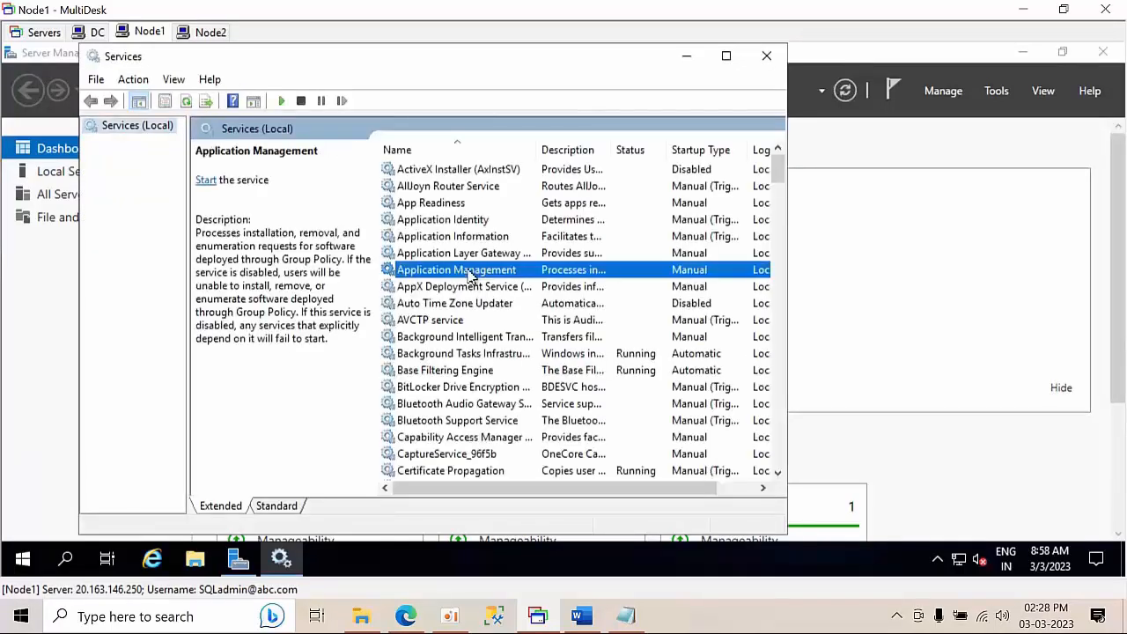
pyautogui.press('m')
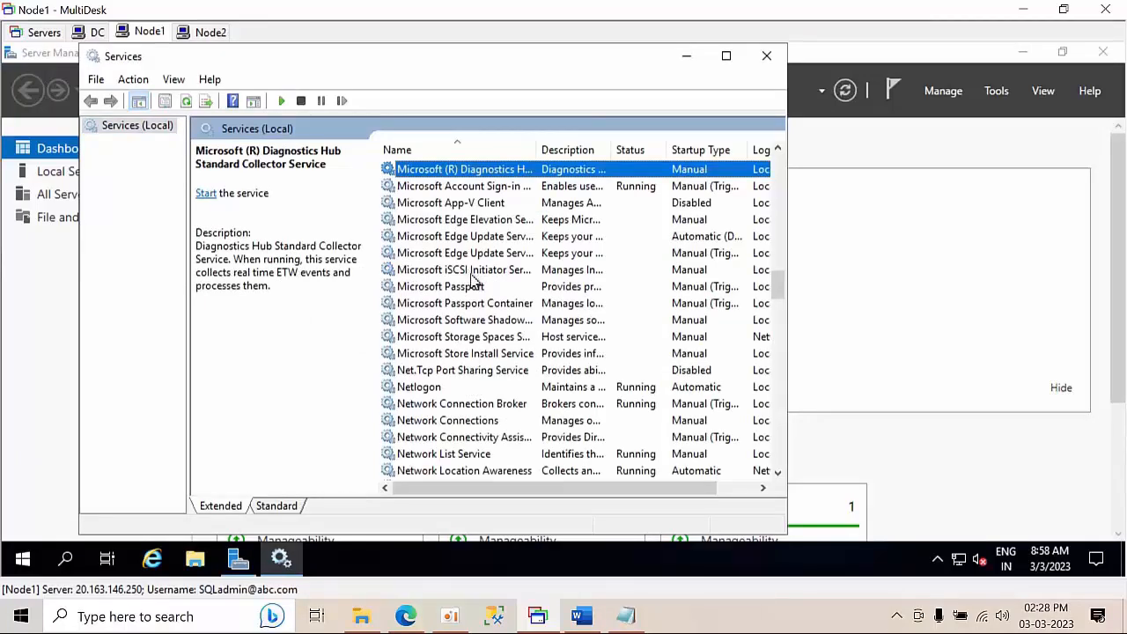
pyautogui.click(467, 270)
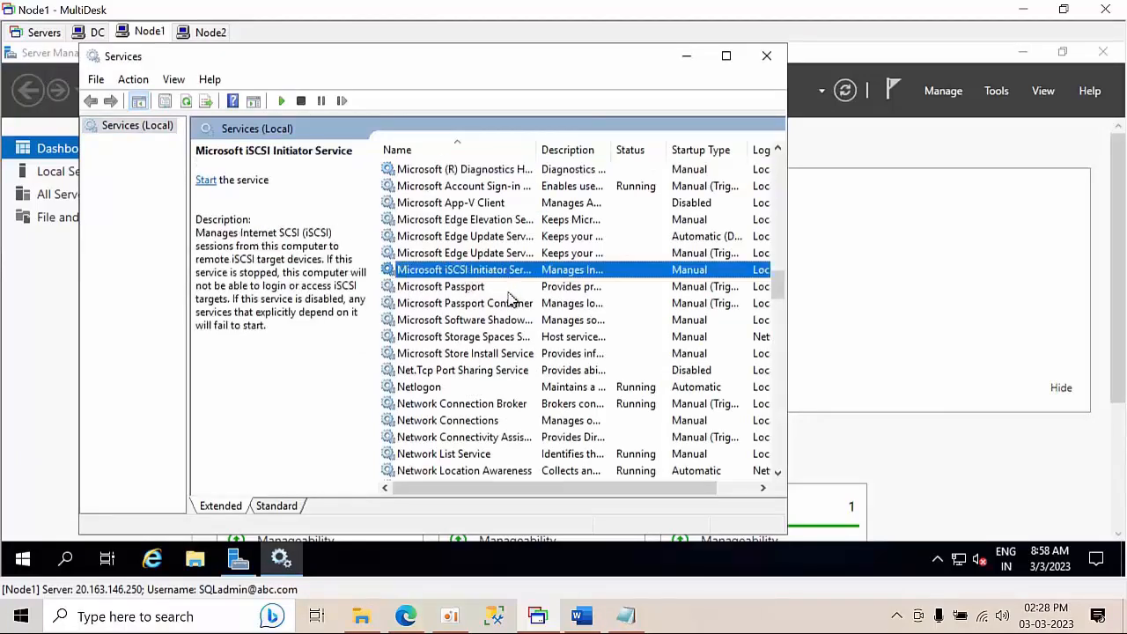
pyautogui.moveTo(602, 138); pyautogui.dragTo(607, 139)
pyautogui.moveTo(592, 493); pyautogui.dragTo(681, 482)
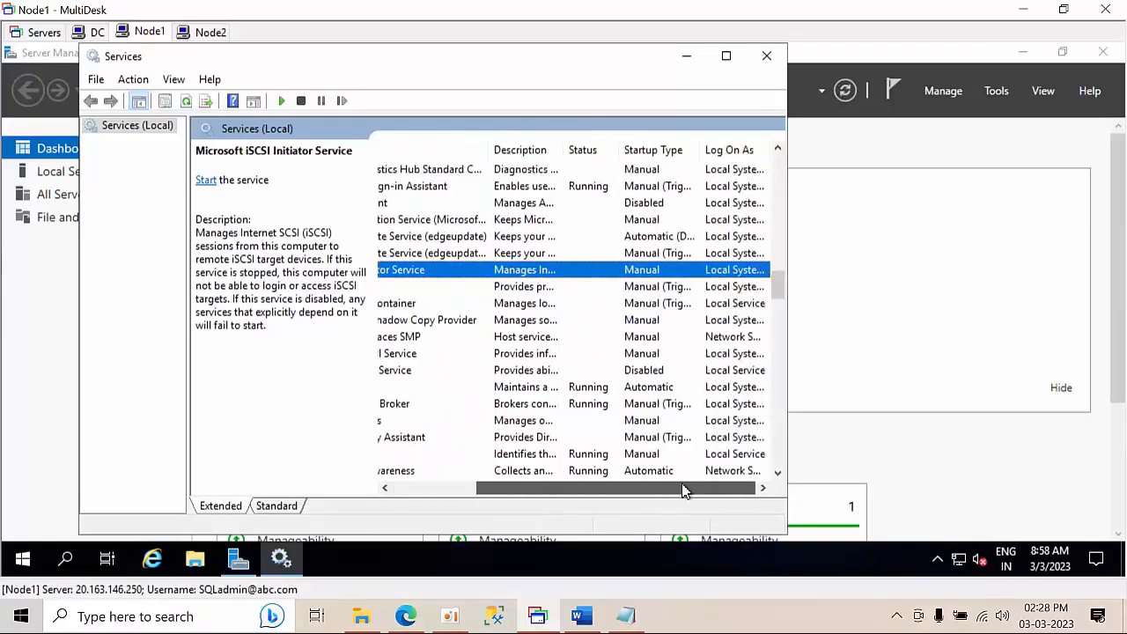
pyautogui.rightClick(640, 276)
pyautogui.click(689, 438)
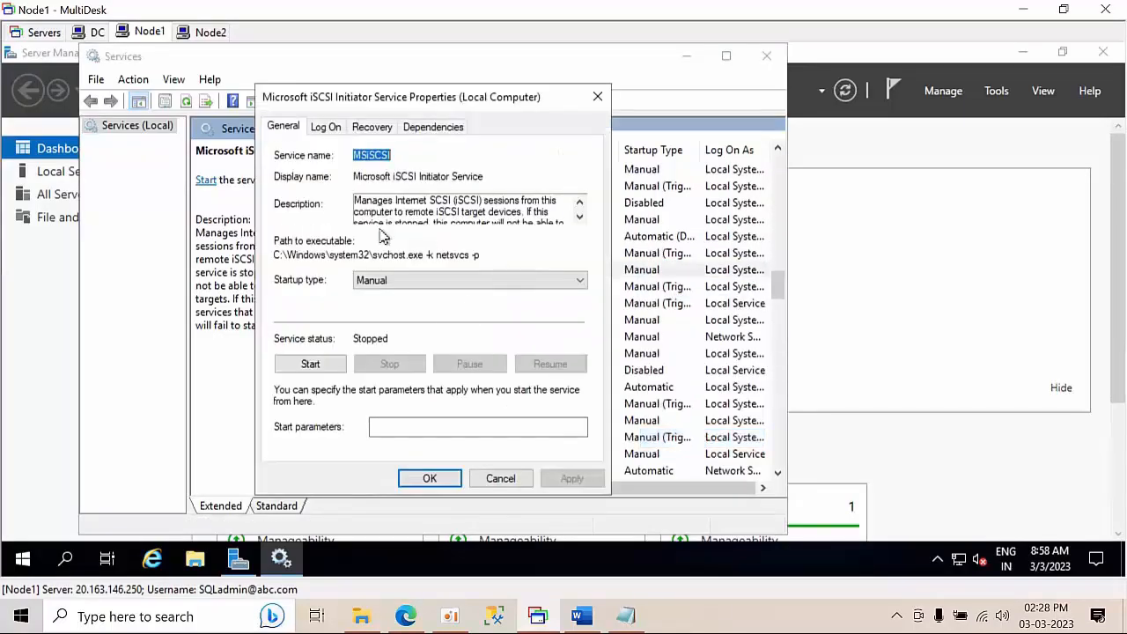
pyautogui.click(598, 97)
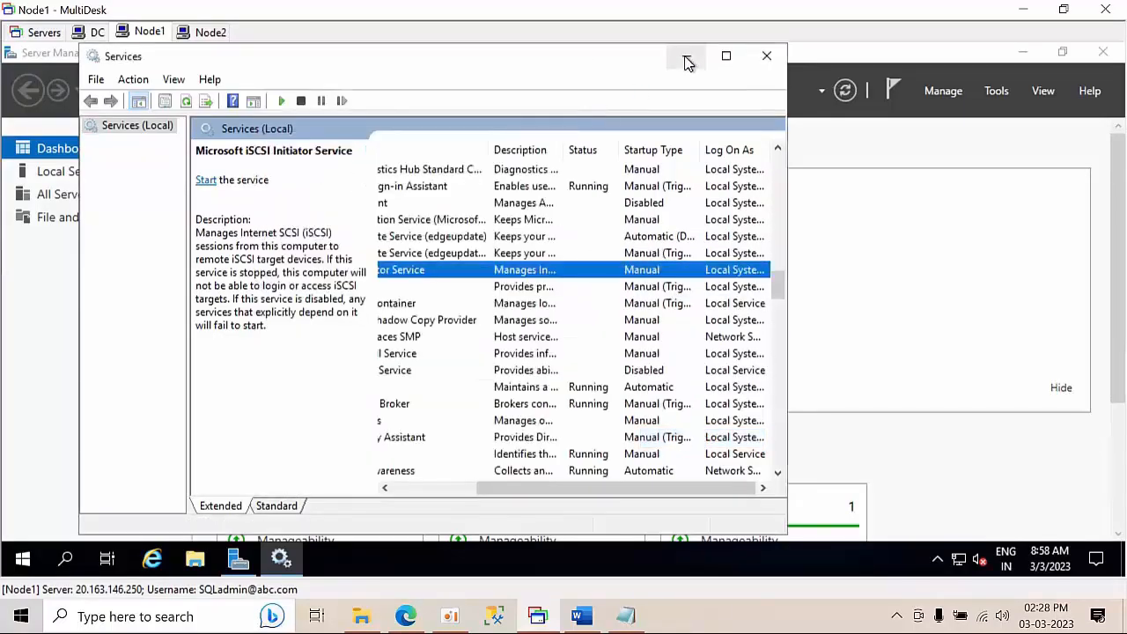
# Accept starting the iSCSI service automatically, then refresh Services to confirm Running/Automatic
pyautogui.click(687, 62)
pyautogui.click(622, 373)
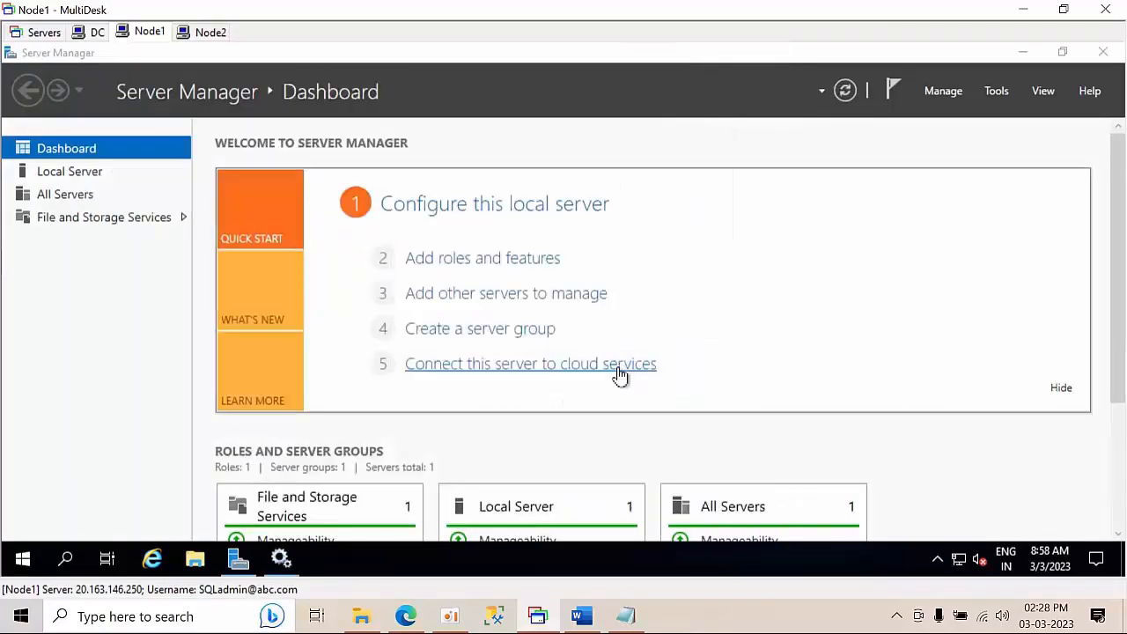
pyautogui.click(280, 561)
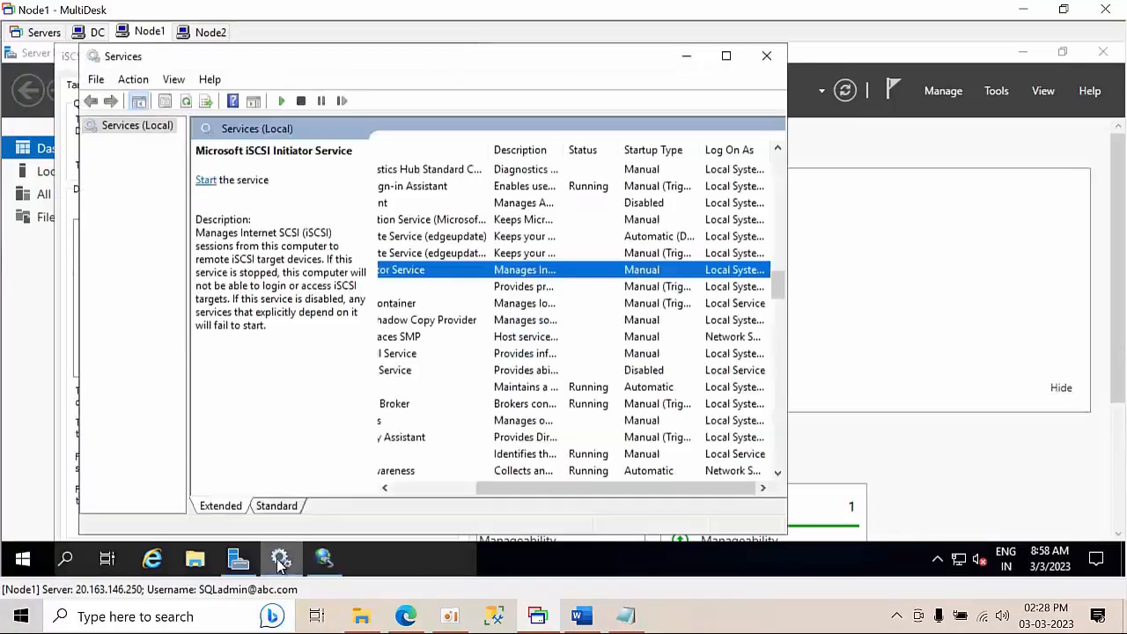
pyautogui.rightClick(430, 280)
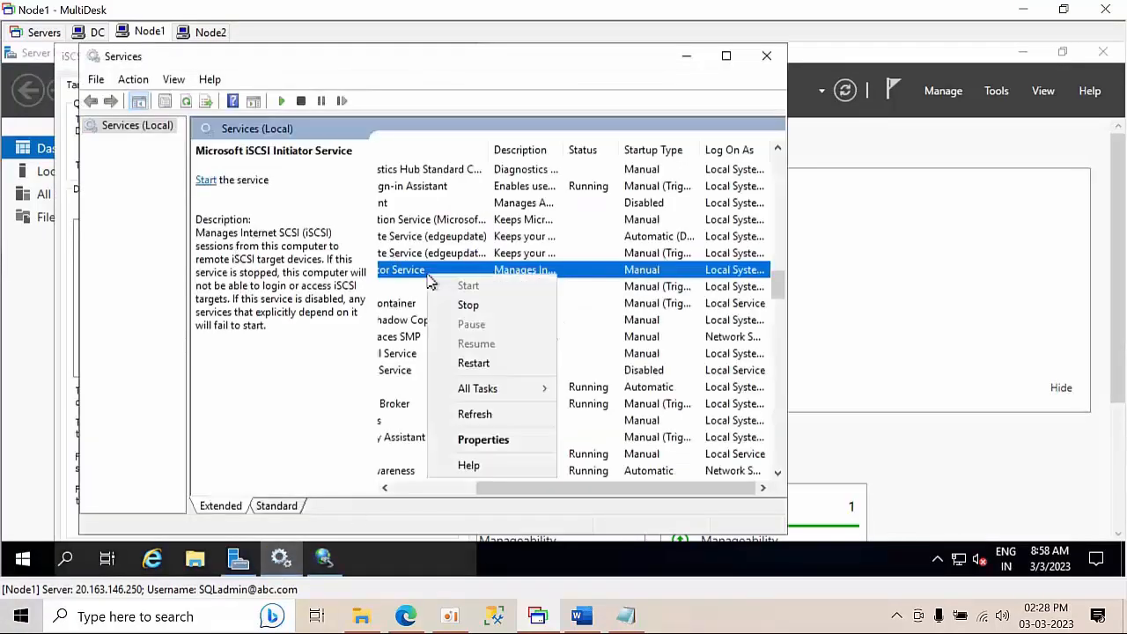
pyautogui.click(474, 417)
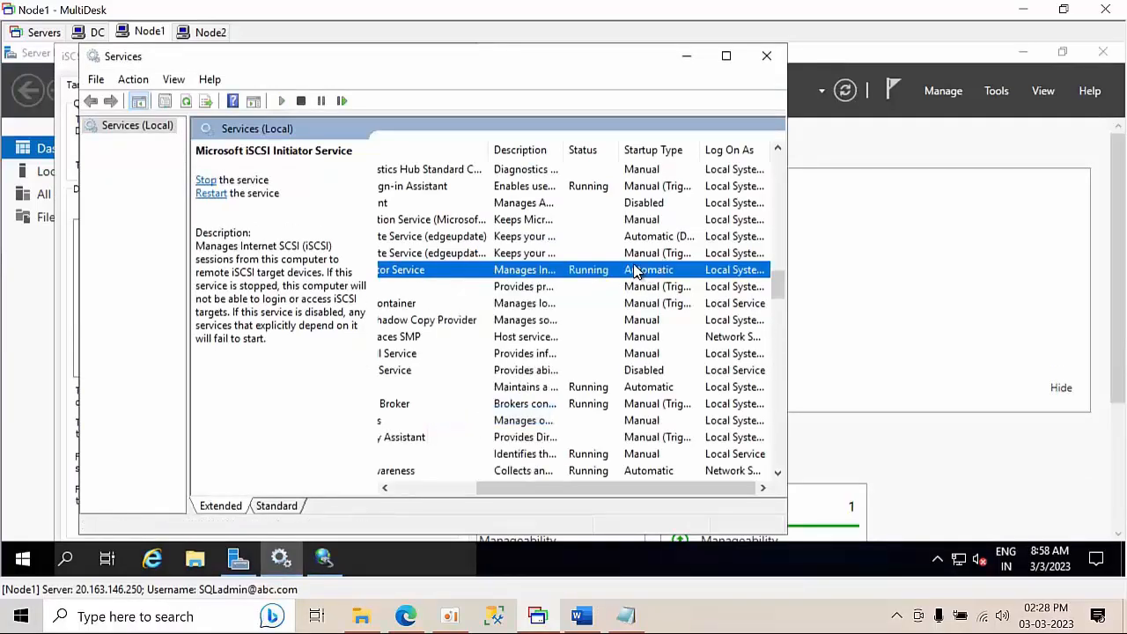
pyautogui.moveTo(651, 486); pyautogui.dragTo(608, 482)
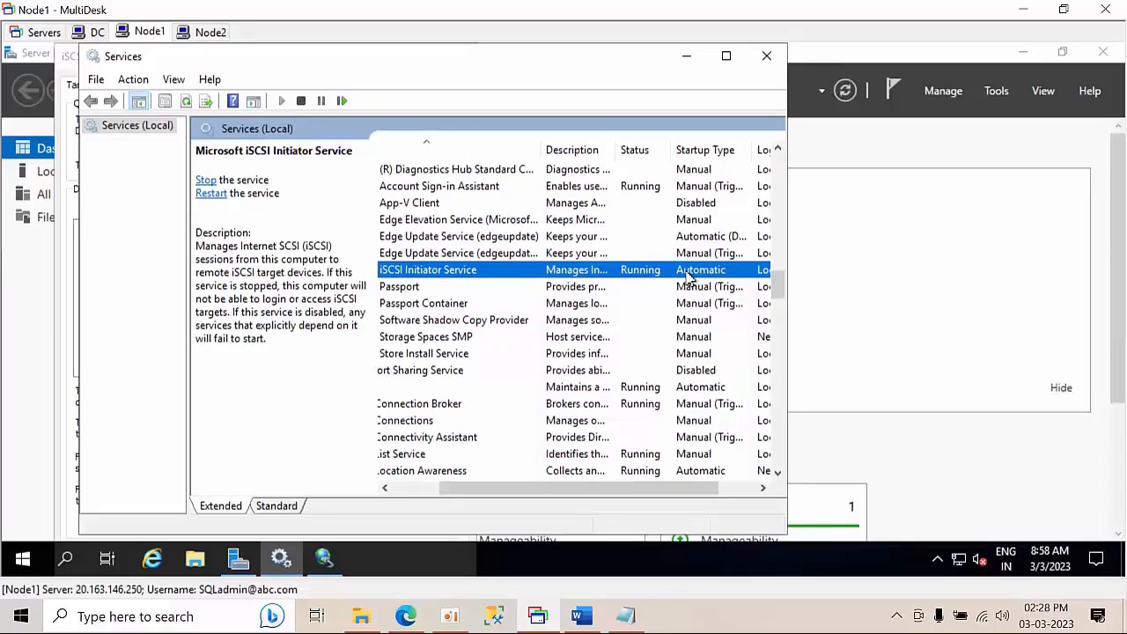
# Paste 10.1.1.4 as the target, Quick Connect to dc-cluster-target, and close the initiator
pyautogui.click(694, 60)
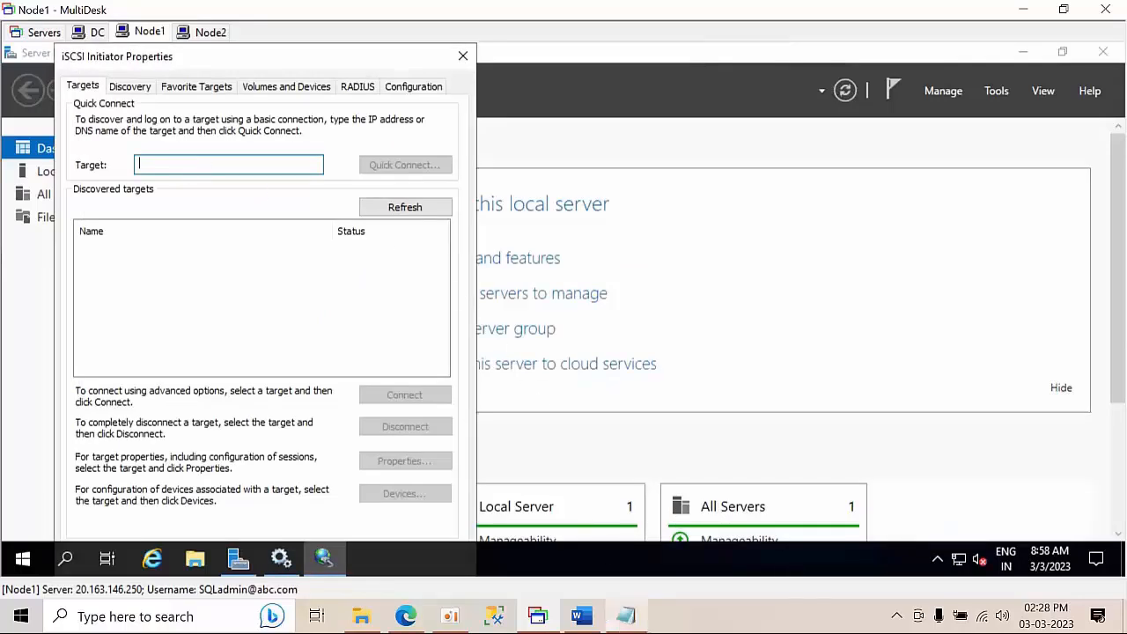
pyautogui.click(625, 616)
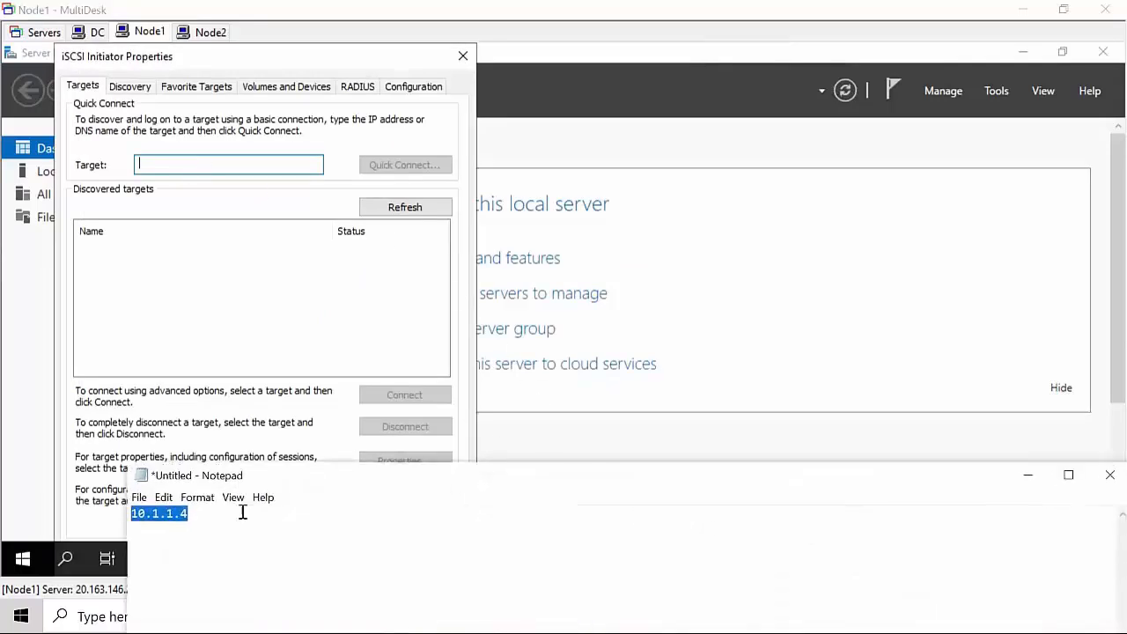
pyautogui.click(170, 174)
pyautogui.click(167, 166)
pyautogui.write('10.1.1.4')
pyautogui.click(429, 175)
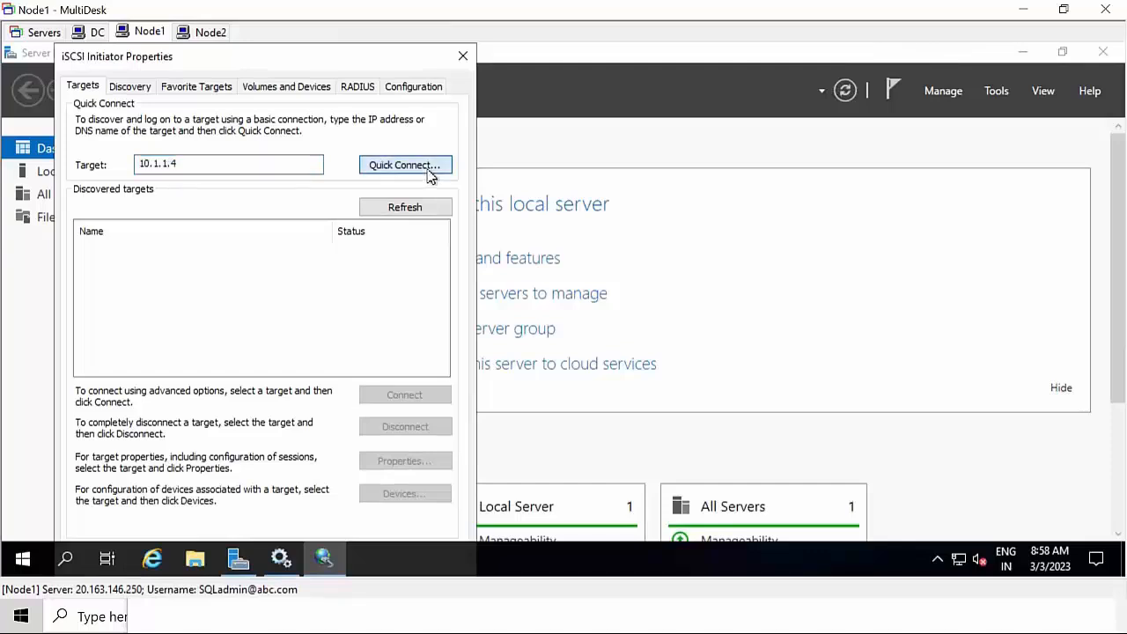
pyautogui.click(323, 495)
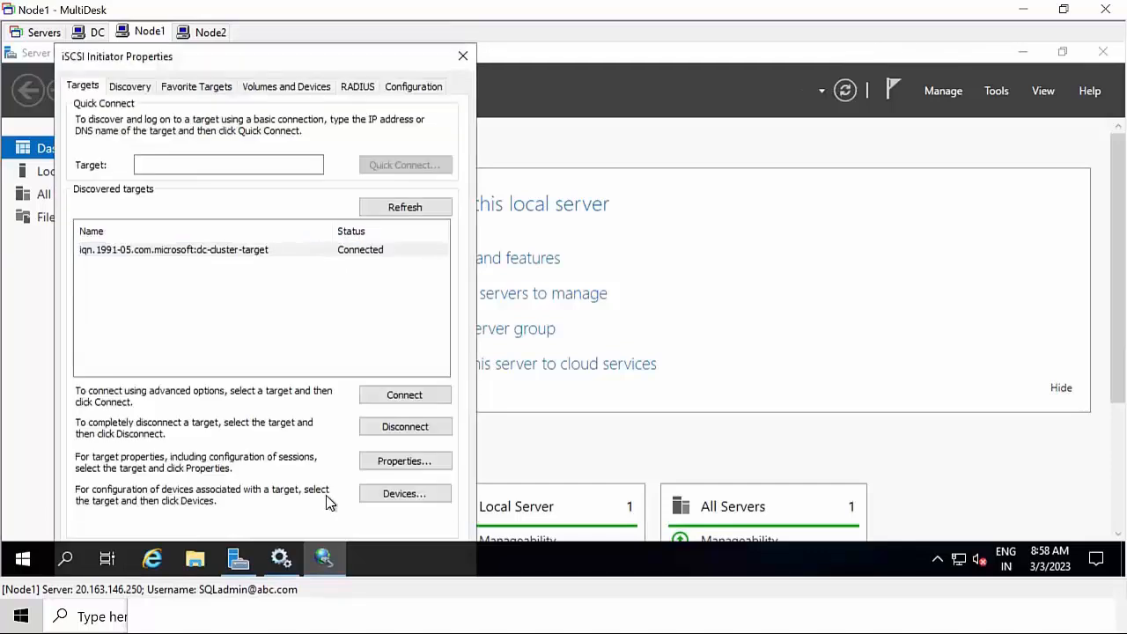
pyautogui.click(461, 58)
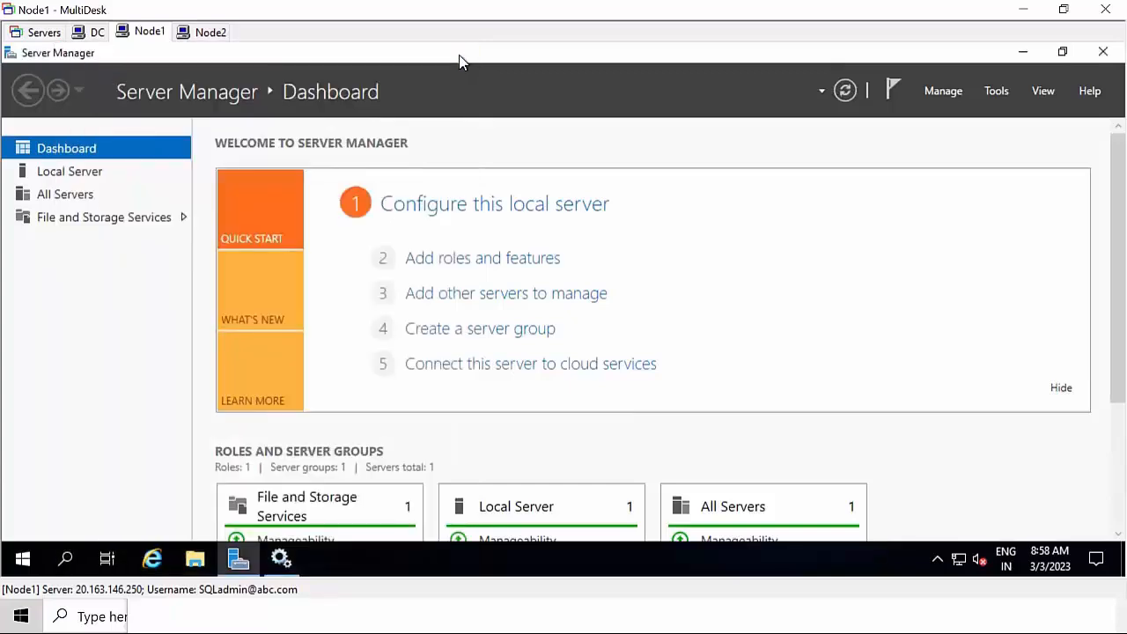
# On Node2, launch the iSCSI Initiator from Server Manager and agree to start its service
pyautogui.click(210, 33)
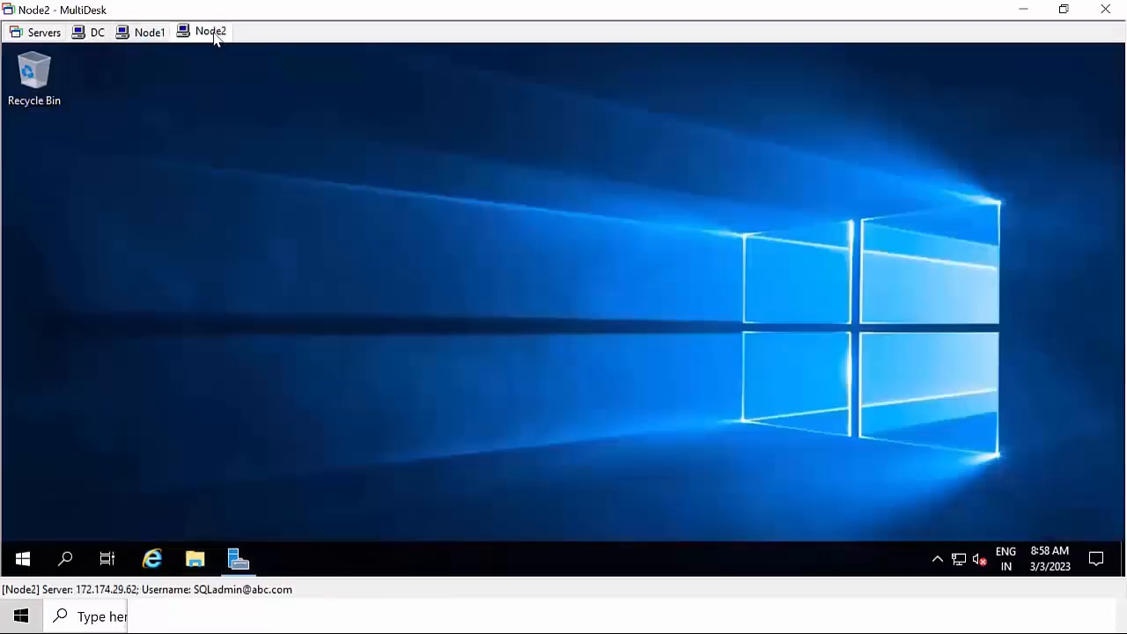
pyautogui.click(239, 560)
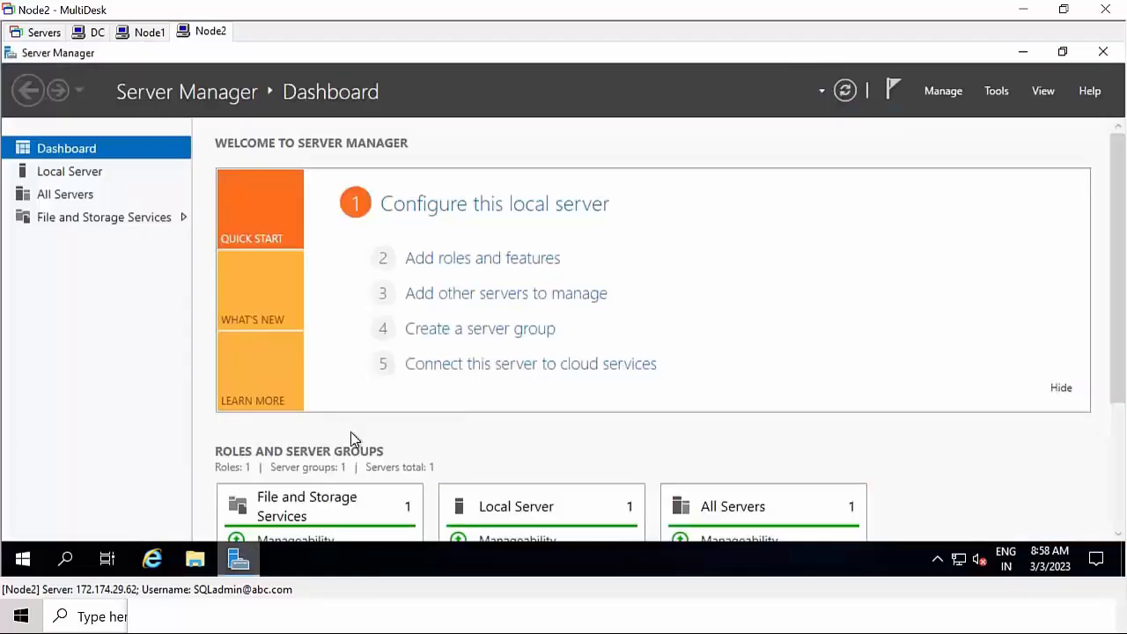
pyautogui.click(995, 90)
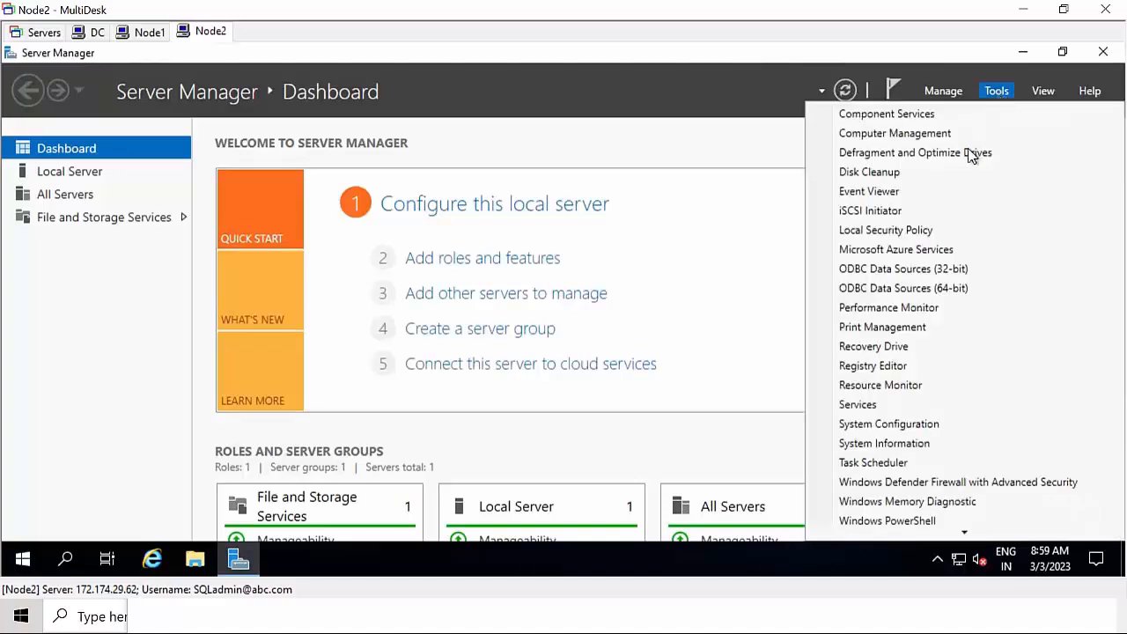
pyautogui.click(918, 212)
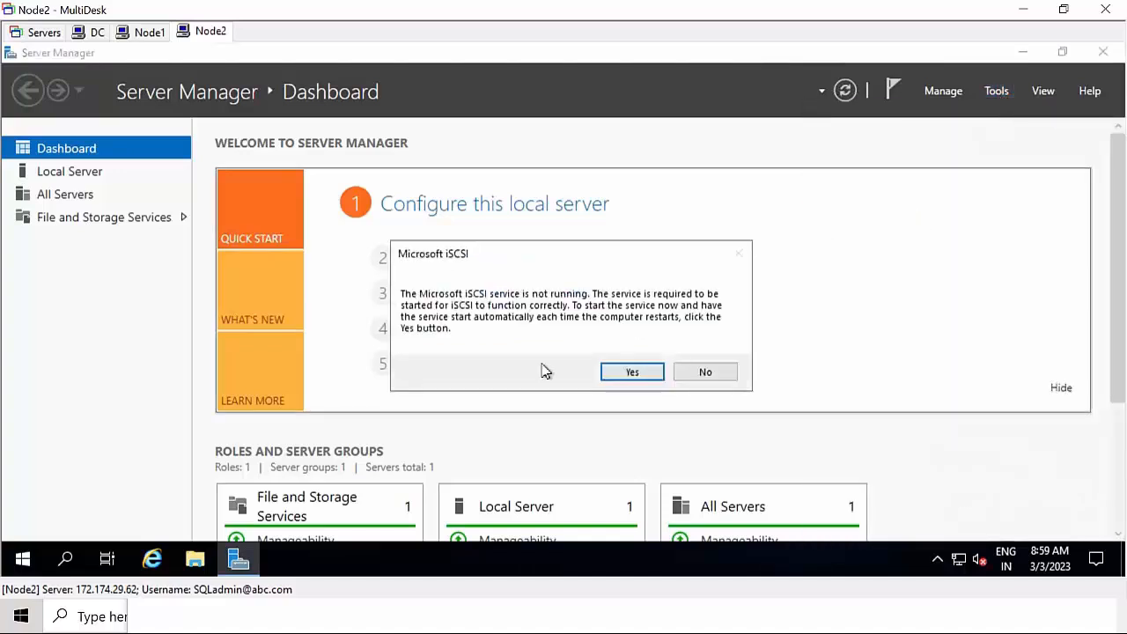
pyautogui.click(644, 372)
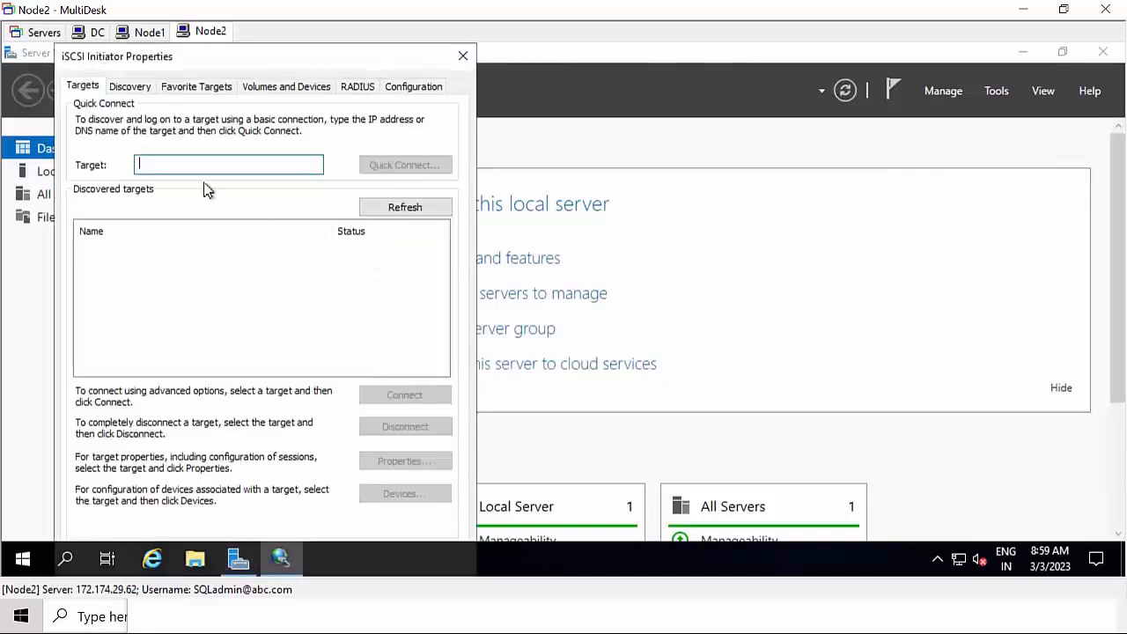
# Quick Connect to target 10.1.1.4 and close the initiator settings
pyautogui.click(198, 165)
pyautogui.write('10.1.1.9')
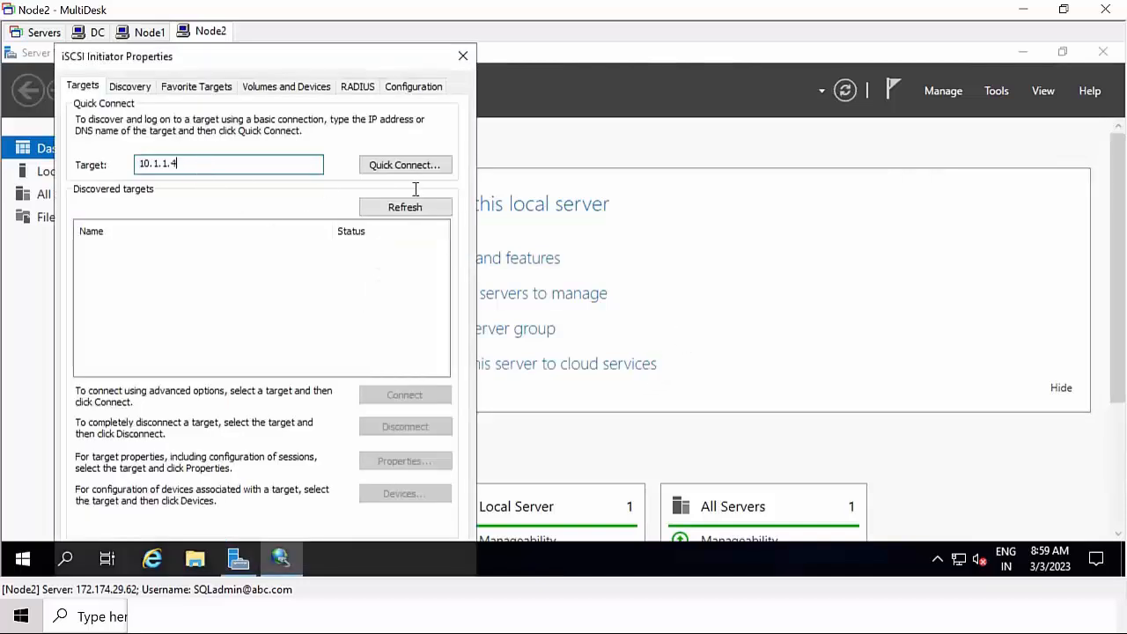
pyautogui.click(428, 167)
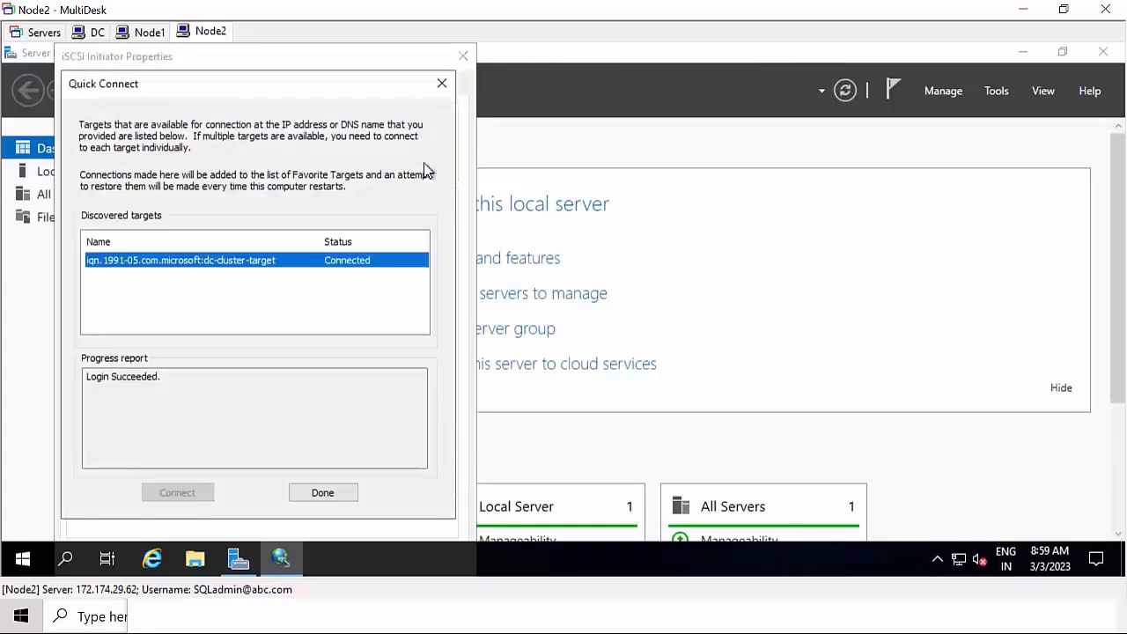
pyautogui.click(345, 493)
pyautogui.click(462, 55)
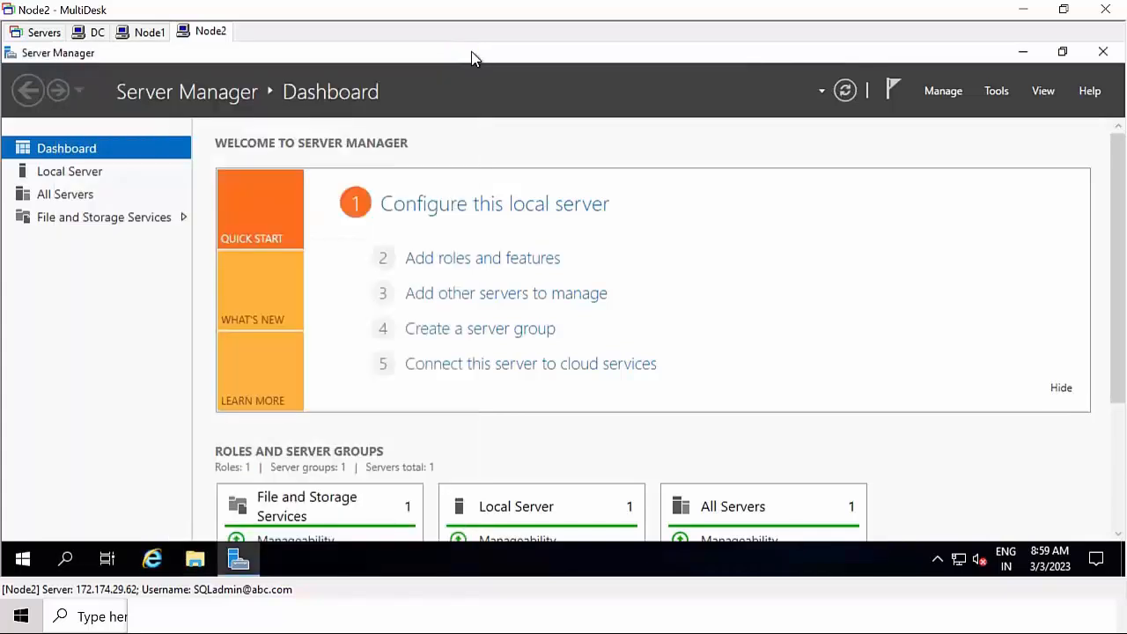
# On DC, refresh the iSCSI list so Quaram, Cluster01 and cluster02 show Connected
pyautogui.click(93, 32)
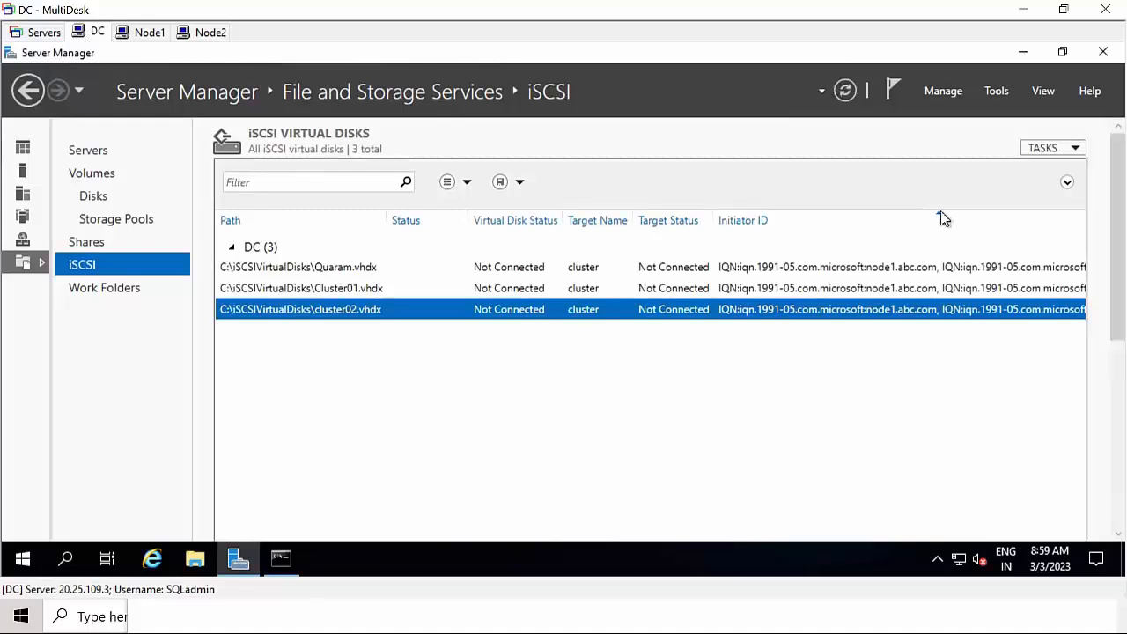
pyautogui.rightClick(580, 373)
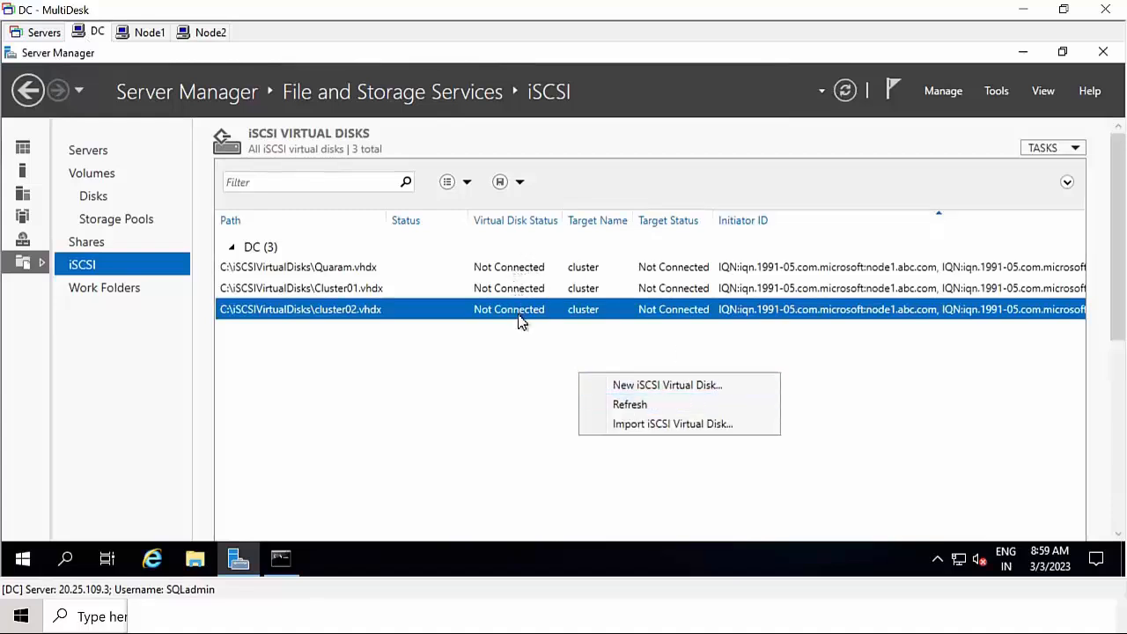
pyautogui.click(618, 404)
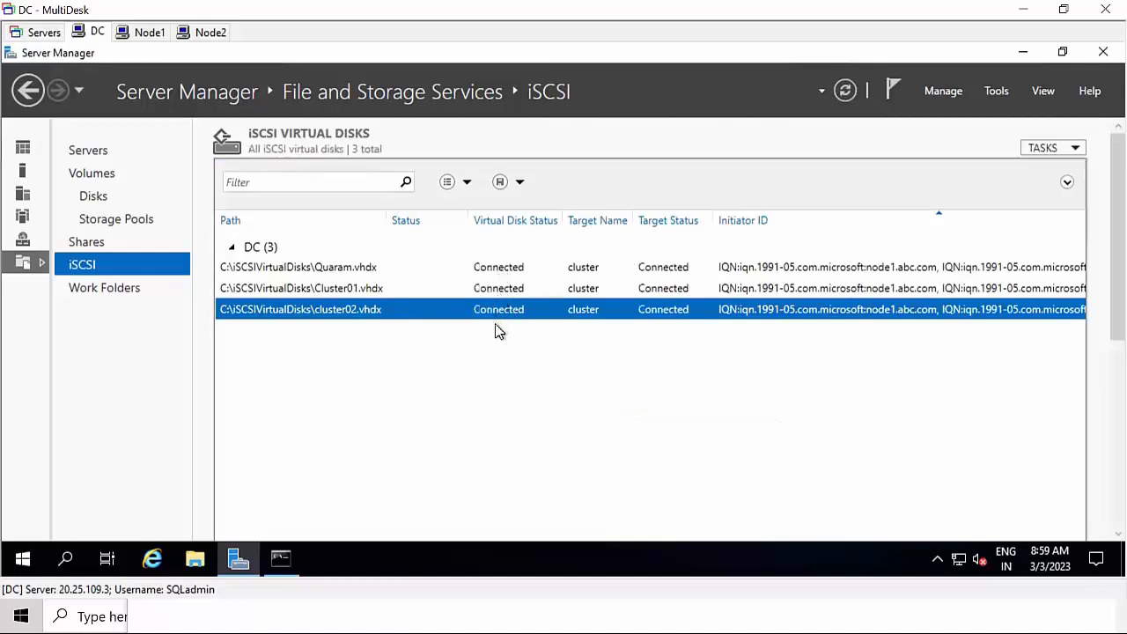
# Minimize DC's Server Manager, switch to Node1, and refresh its desktop
pyautogui.click(1034, 56)
pyautogui.click(146, 33)
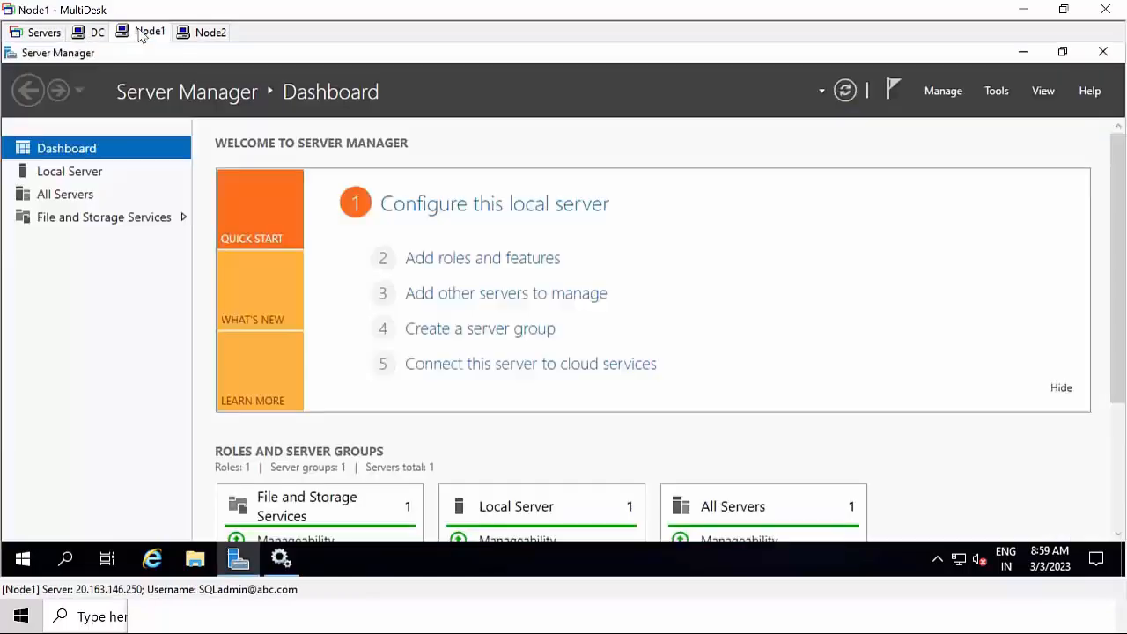
pyautogui.click(1022, 54)
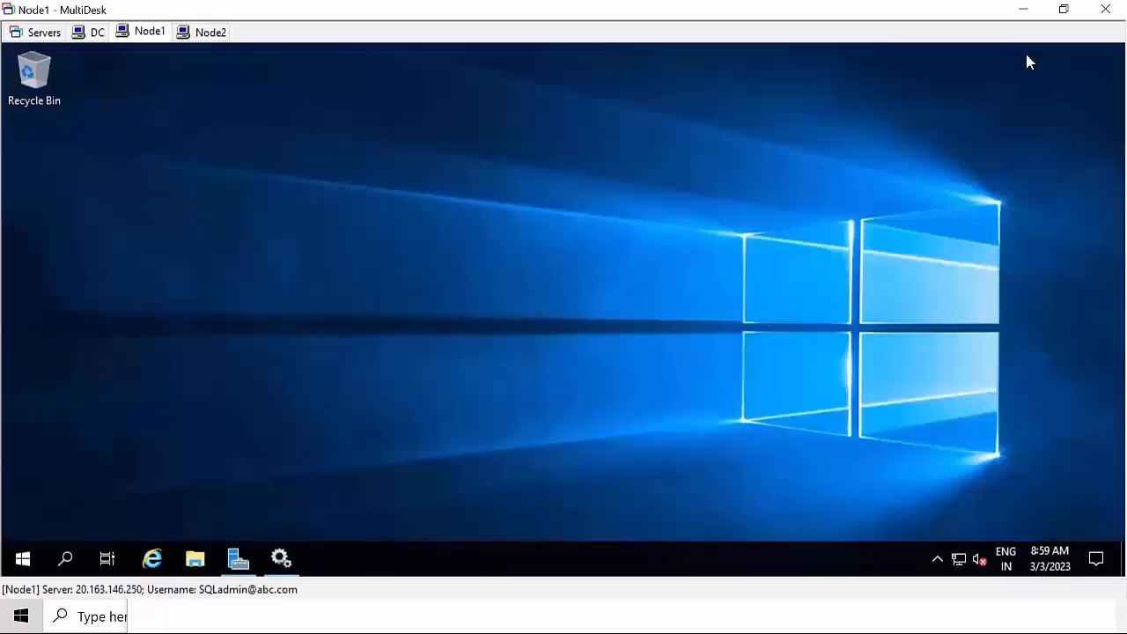
pyautogui.rightClick(496, 208)
pyautogui.click(537, 260)
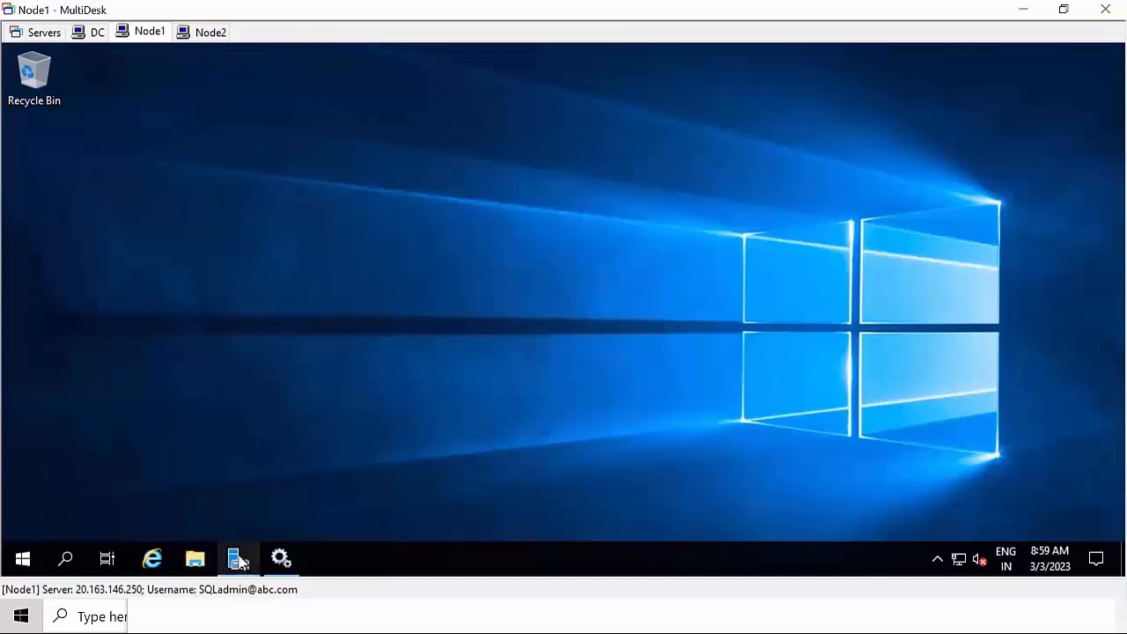
# Open Disk Management and initialize Disks 1, 2 and 3 with GPT partition style
pyautogui.click(238, 559)
pyautogui.click(996, 91)
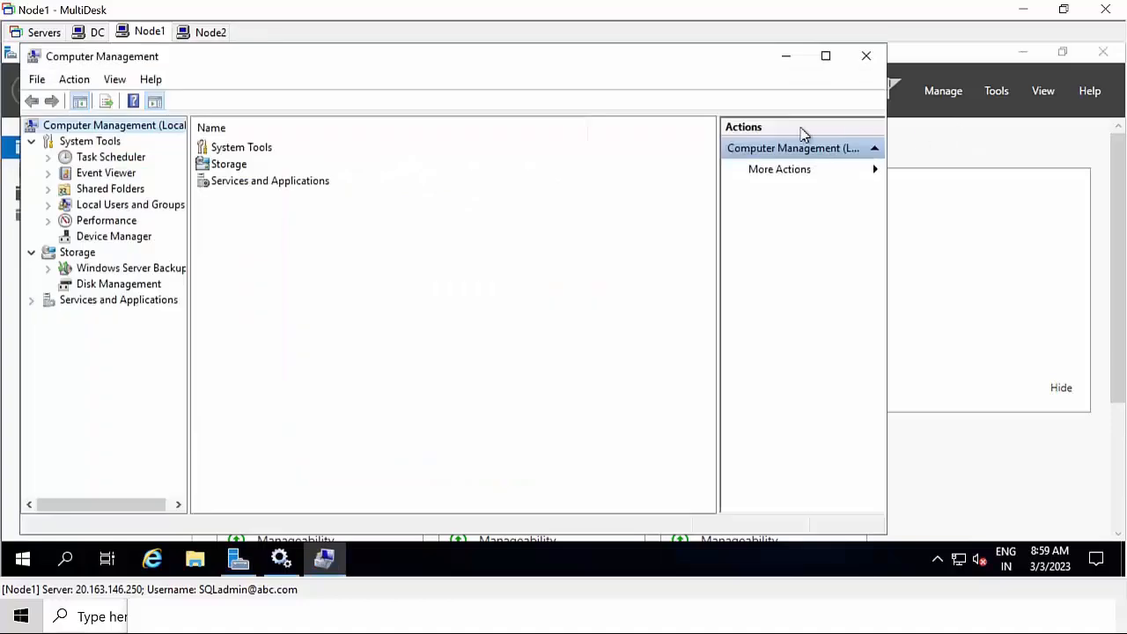
pyautogui.click(111, 287)
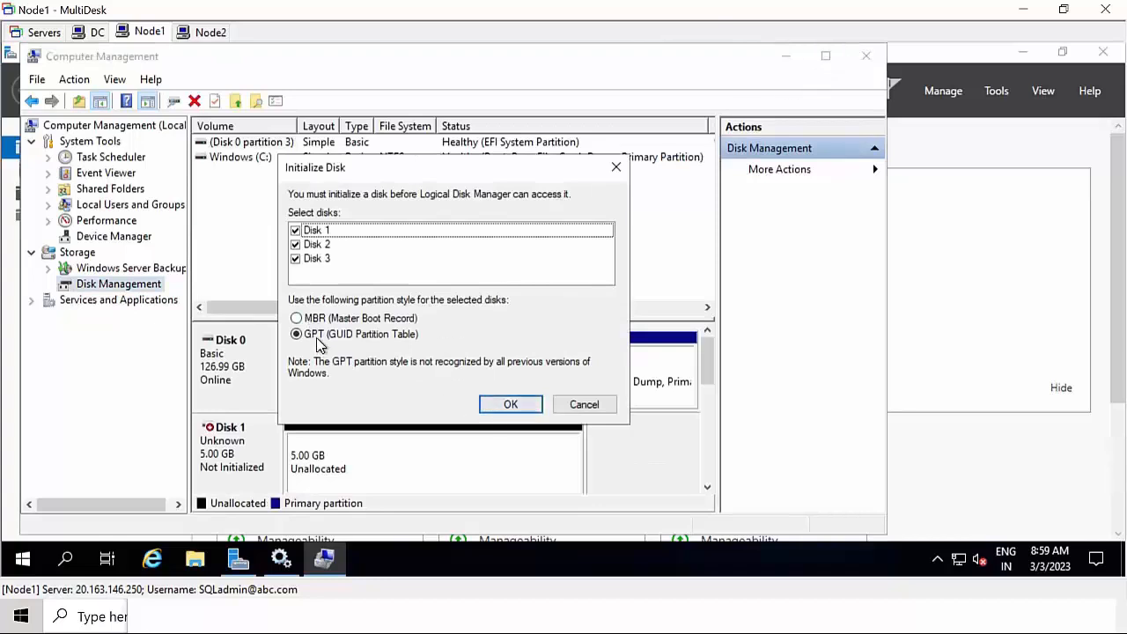
pyautogui.click(318, 338)
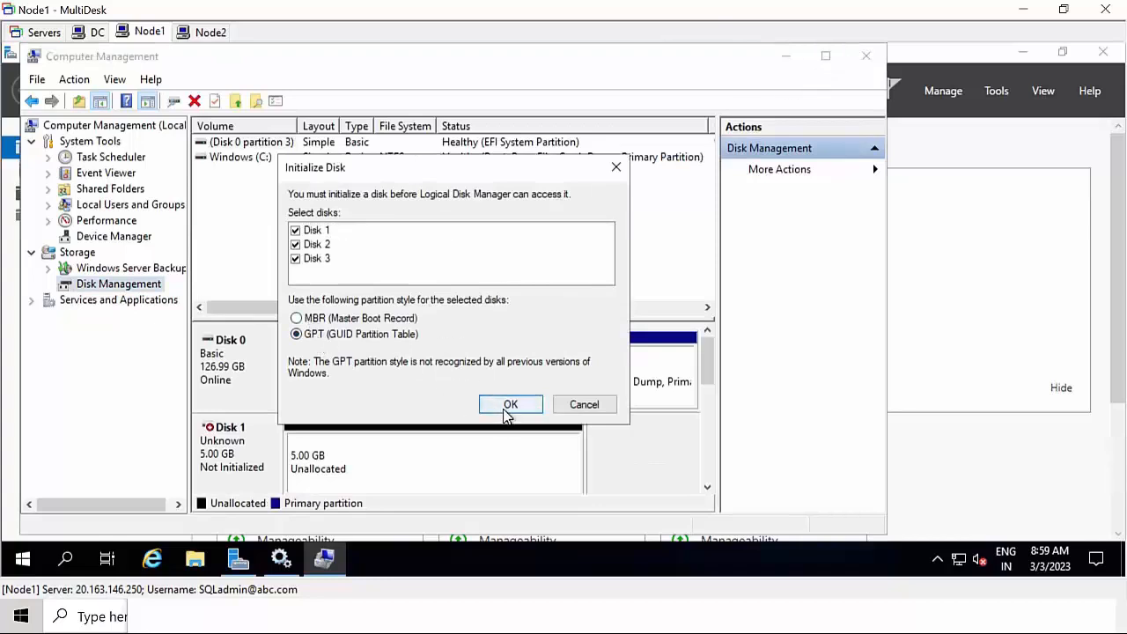
pyautogui.click(507, 410)
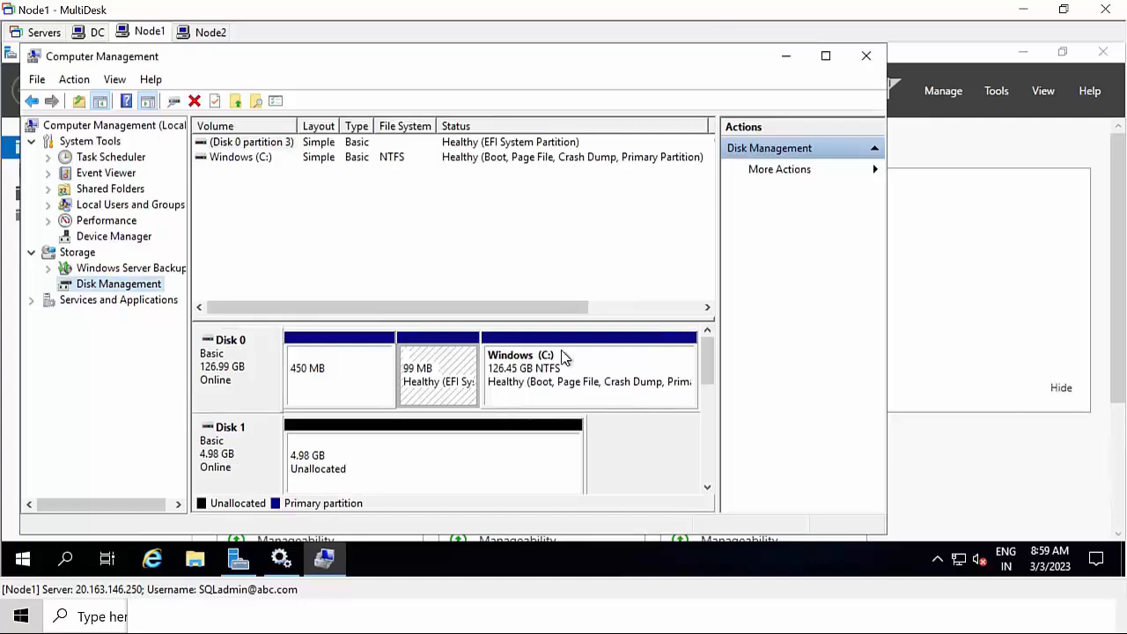
# Maximize Computer Management and start, then abandon, a spanned volume on Disk 1
pyautogui.click(826, 58)
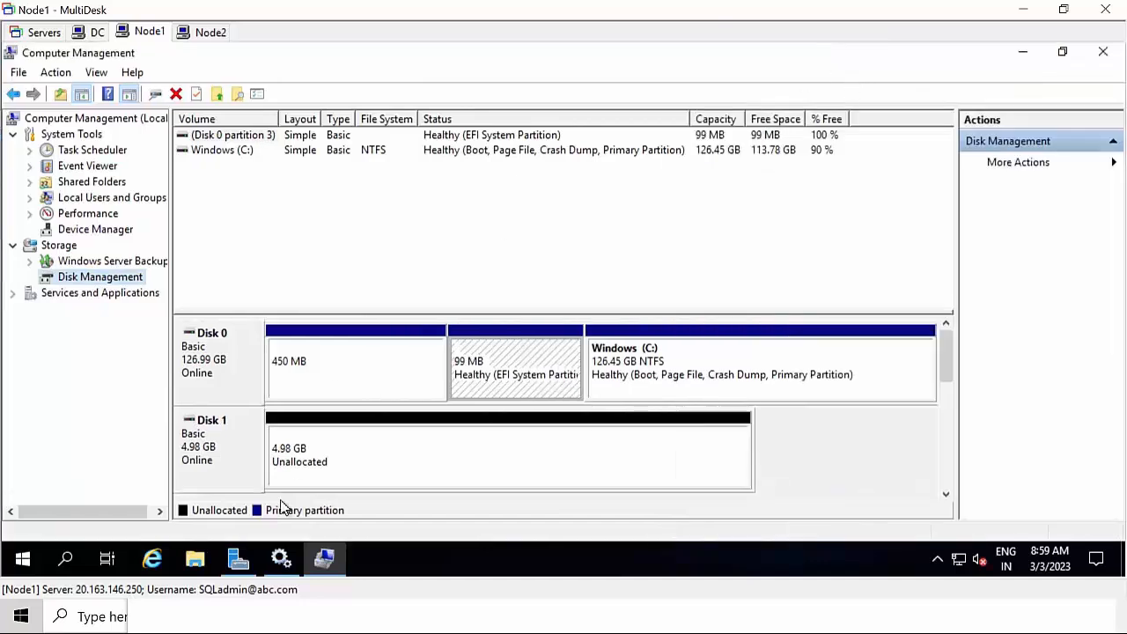
pyautogui.click(210, 450)
pyautogui.rightClick(209, 450)
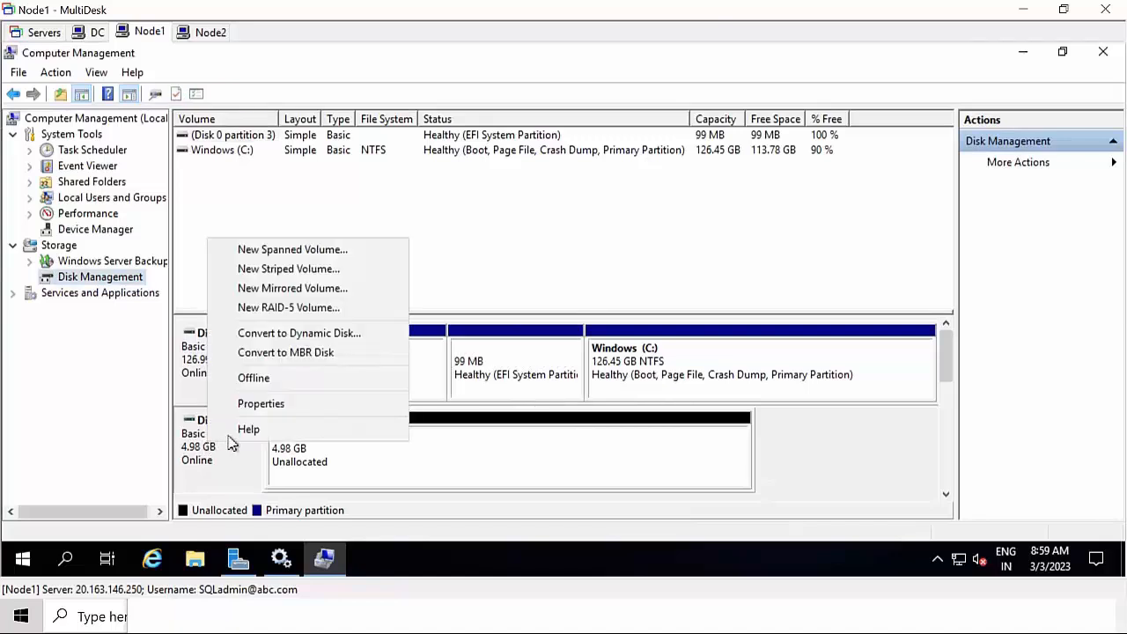
pyautogui.click(287, 250)
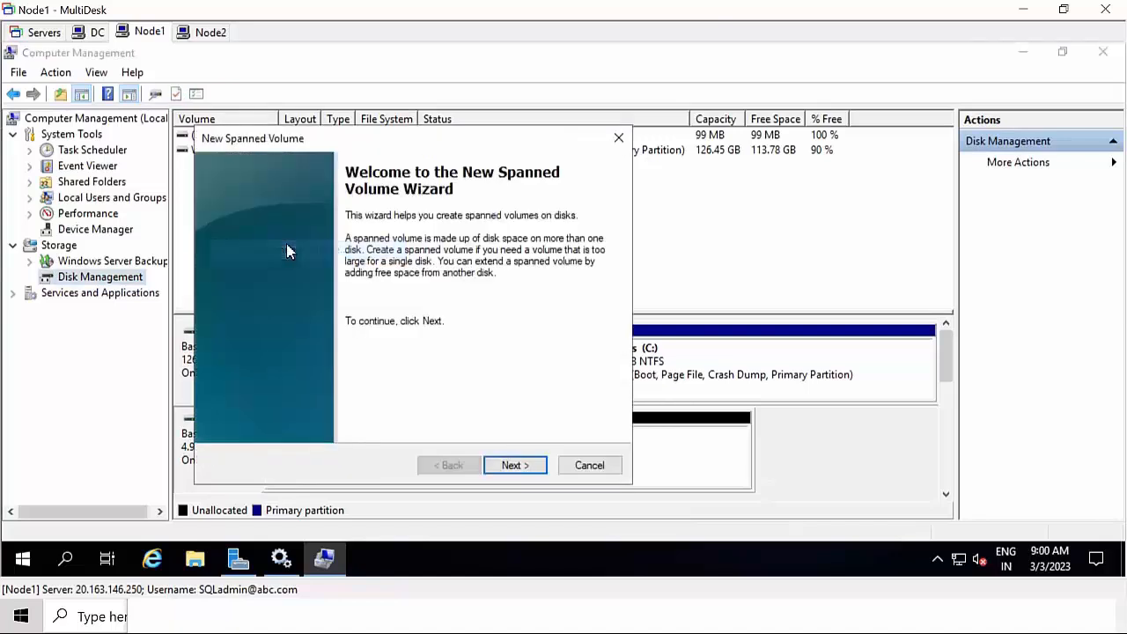
pyautogui.click(515, 468)
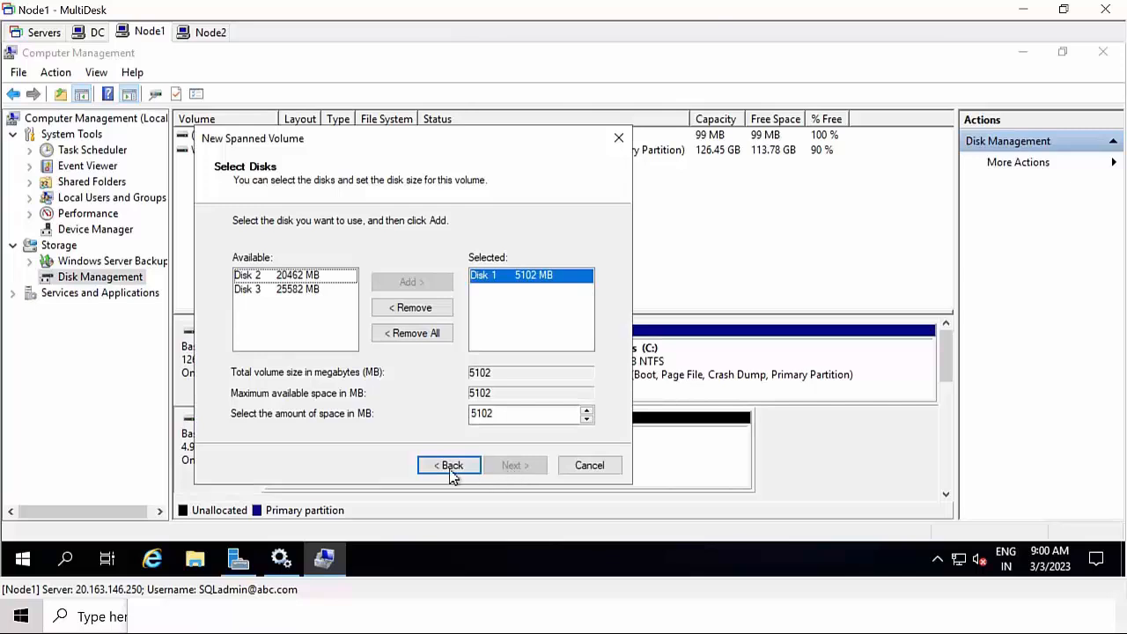
pyautogui.click(596, 468)
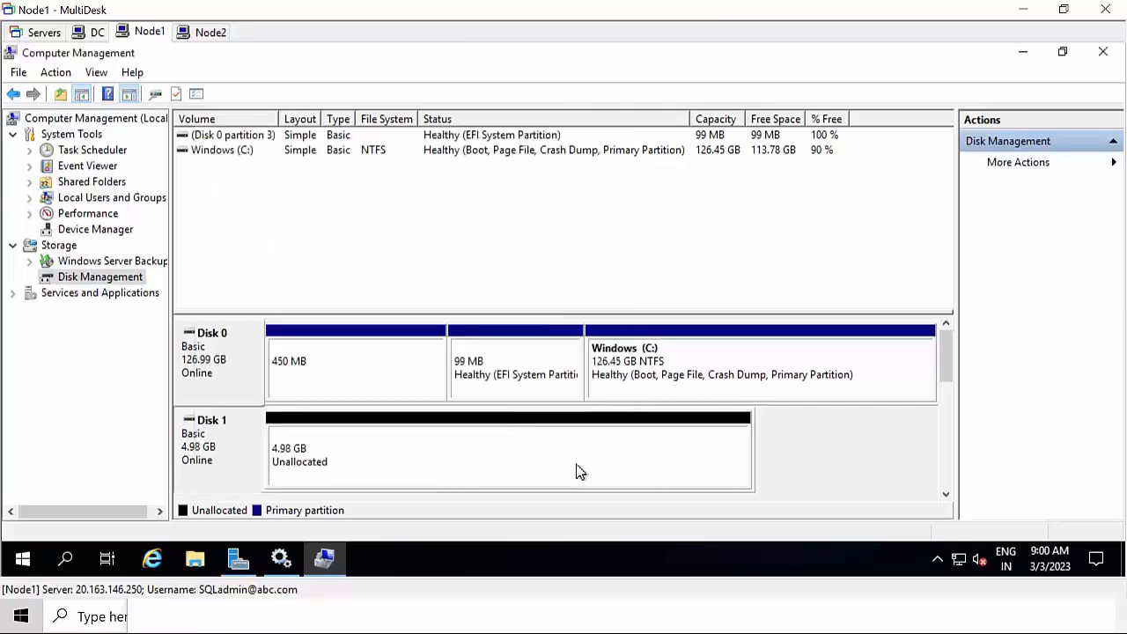
pyautogui.rightClick(579, 472)
pyautogui.click(398, 454)
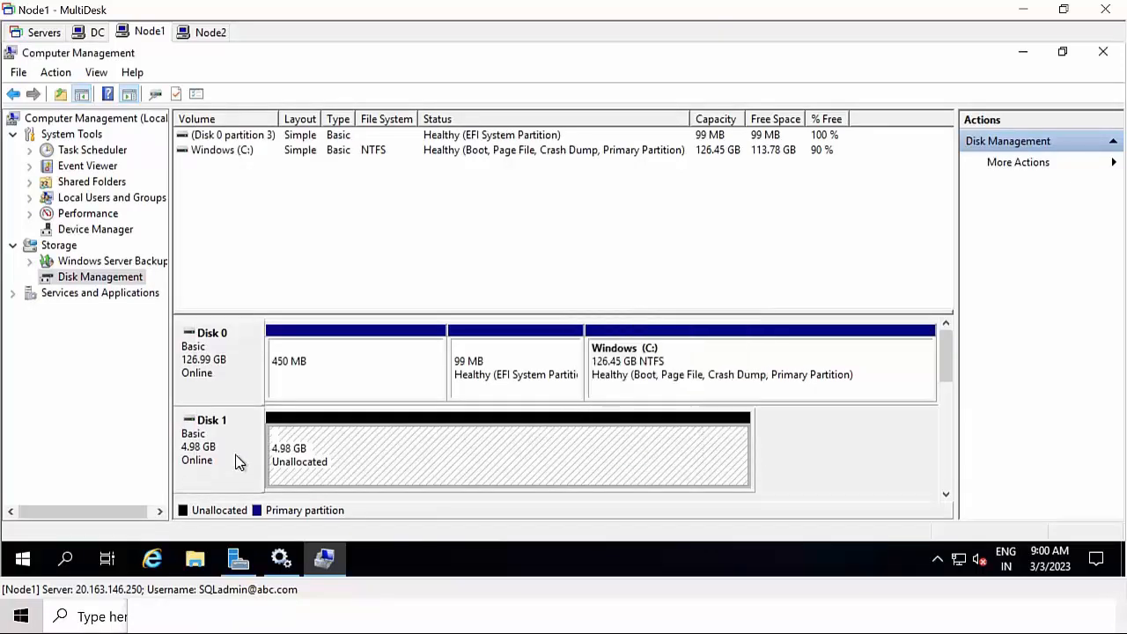
# Create a full 5102 MB simple volume Q: on Disk 1, NTFS with 64K allocation units
pyautogui.rightClick(470, 462)
pyautogui.click(576, 316)
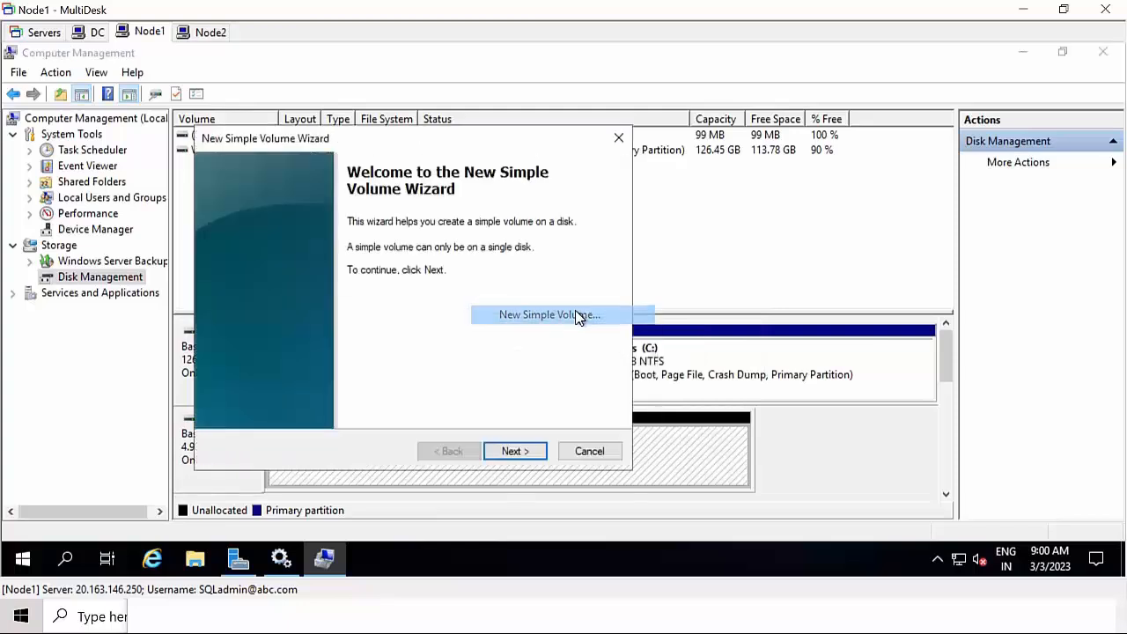
pyautogui.click(511, 452)
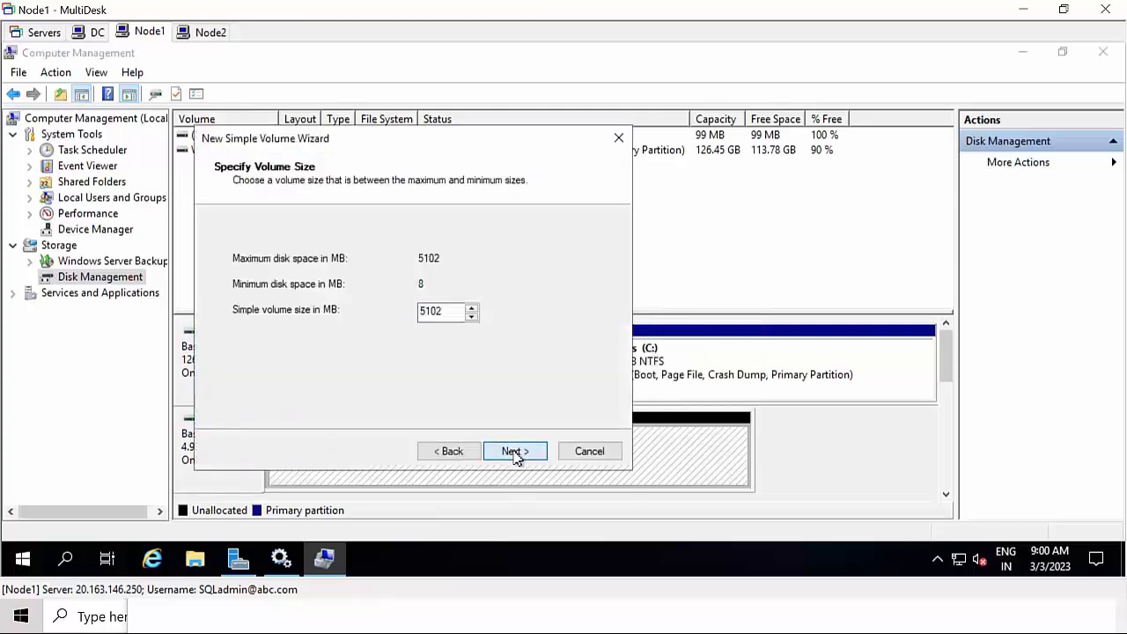
pyautogui.click(513, 452)
pyautogui.click(493, 262)
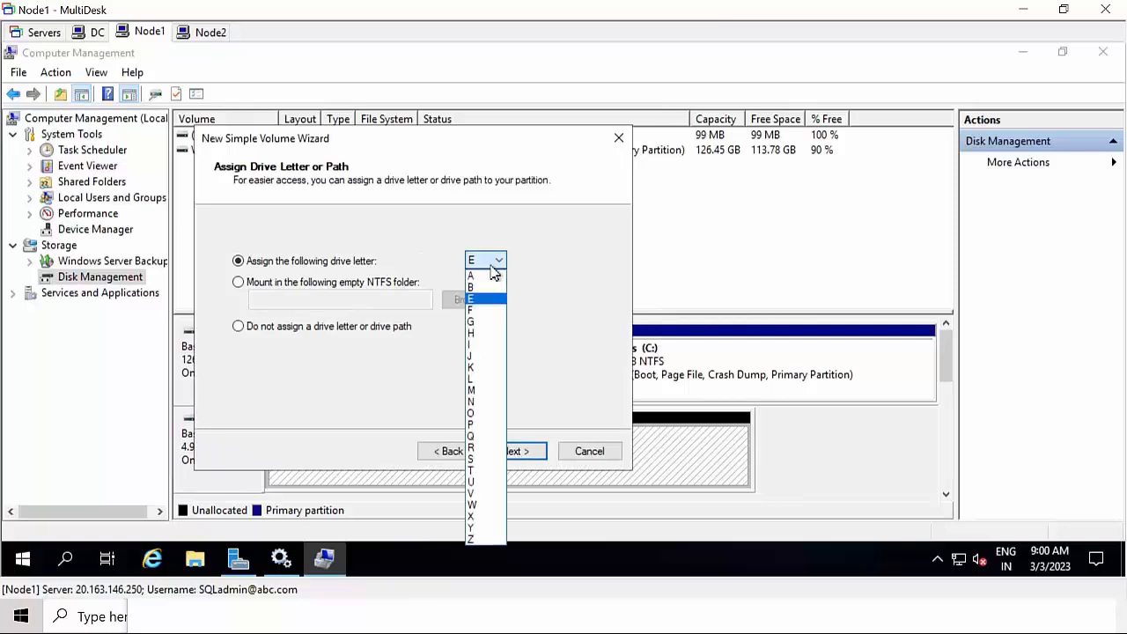
pyautogui.click(481, 437)
pyautogui.click(515, 458)
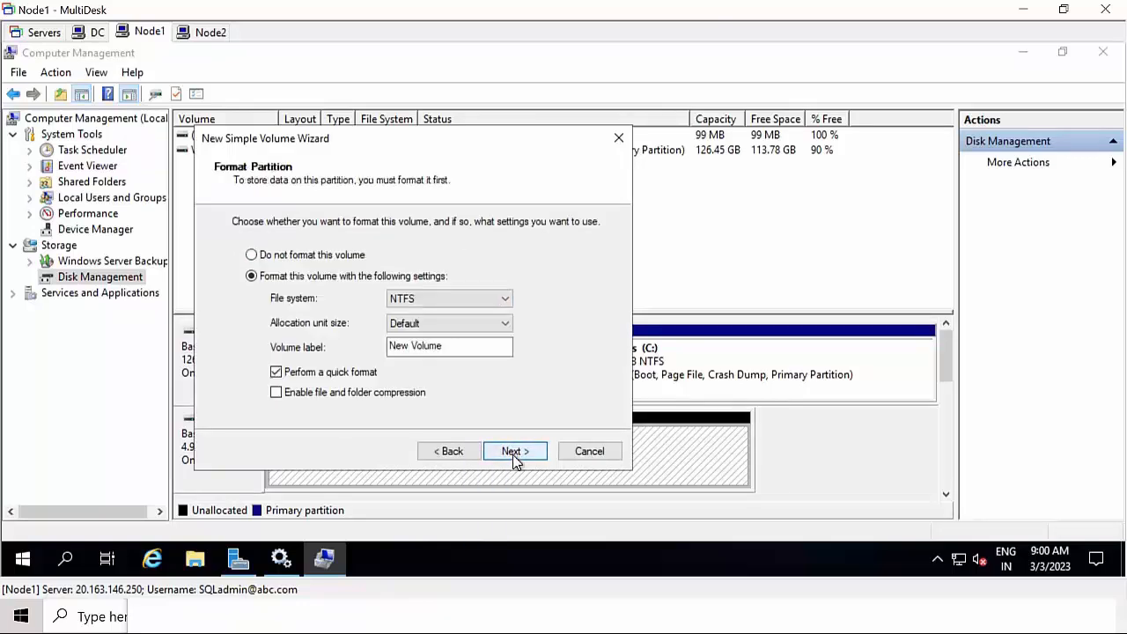
pyautogui.click(455, 325)
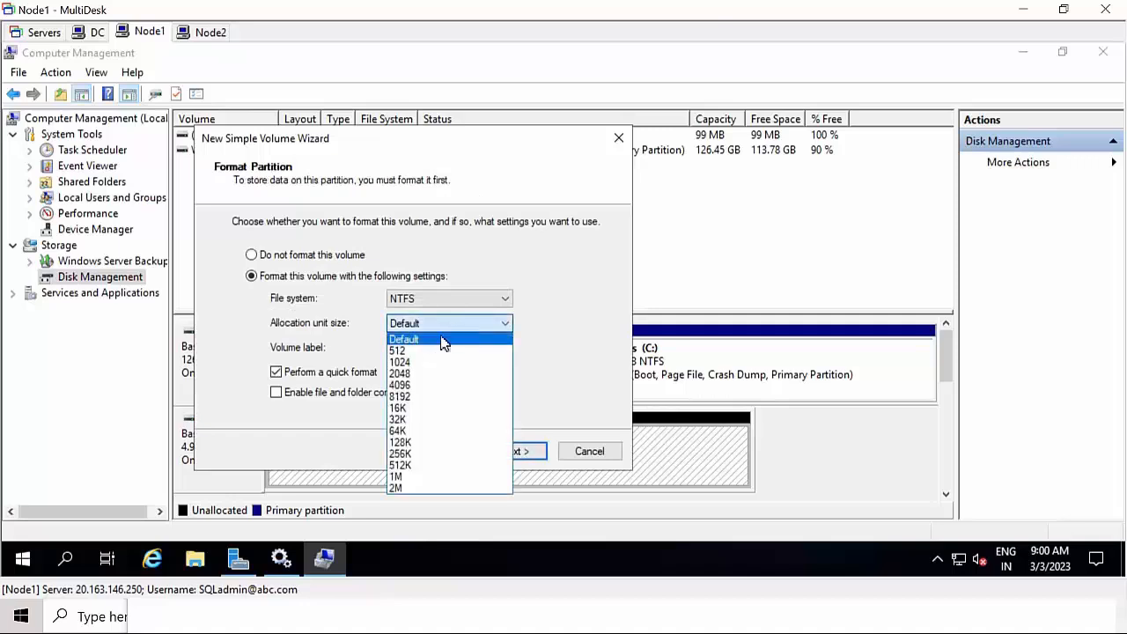
pyautogui.click(404, 432)
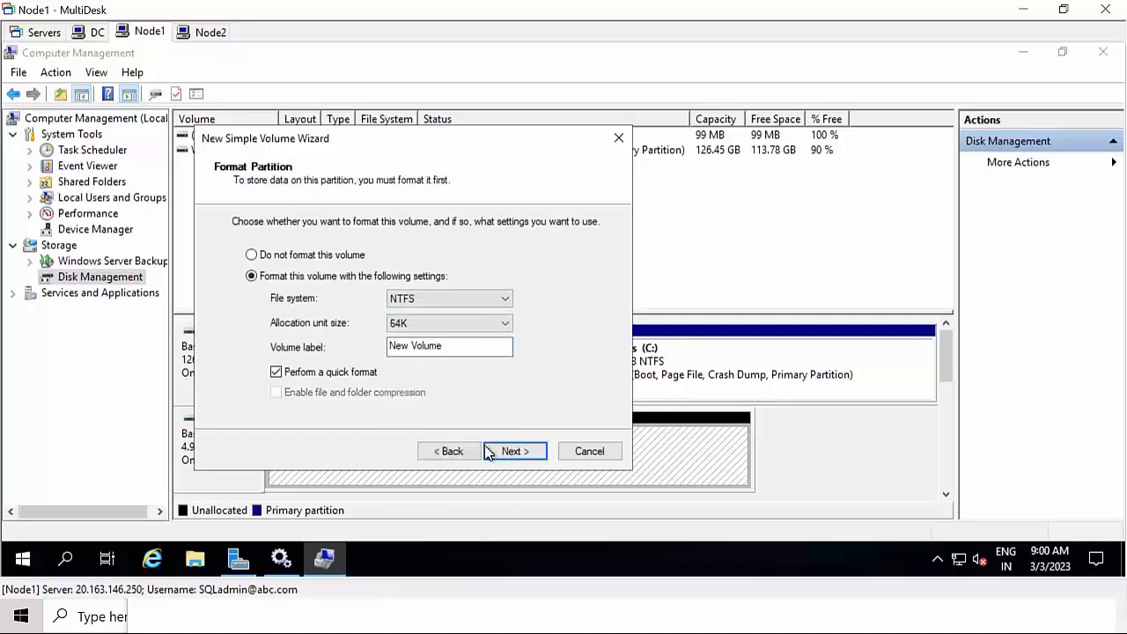
pyautogui.click(503, 452)
pyautogui.click(514, 453)
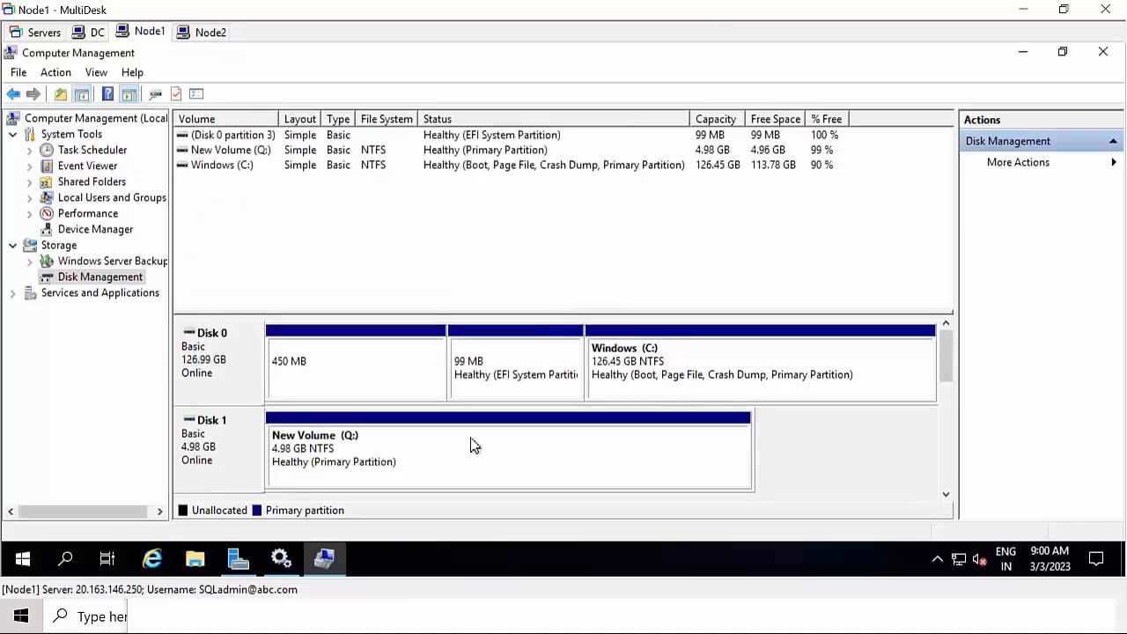
# On Node2, launch Computer Management from Tools and open Disk Management to the GPT initialize prompt
pyautogui.click(204, 33)
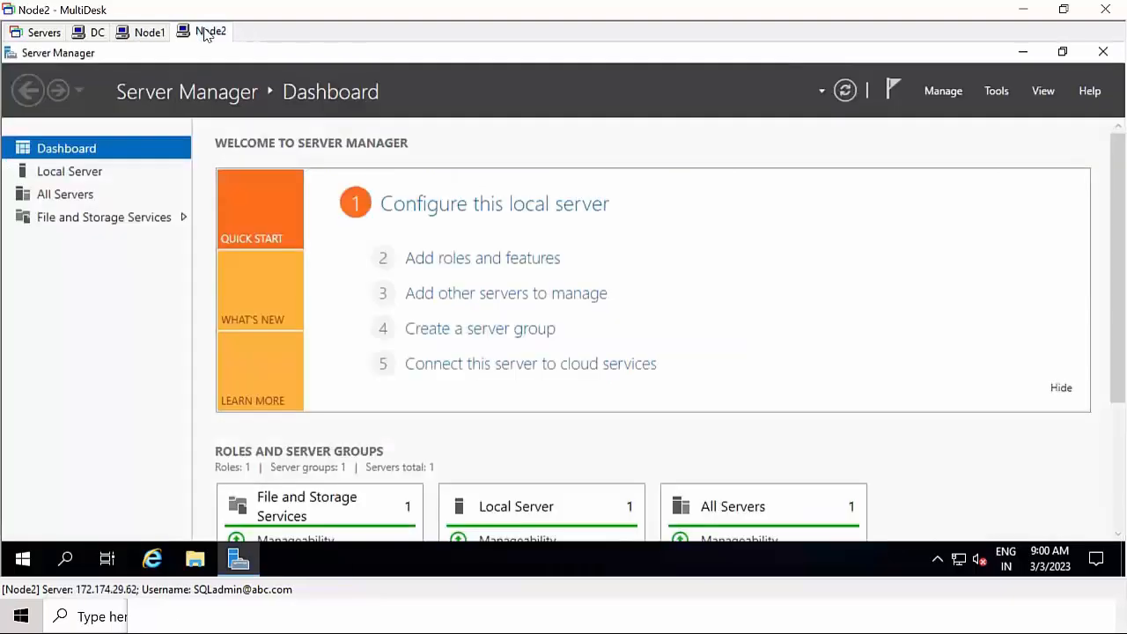
pyautogui.click(911, 87)
pyautogui.click(934, 92)
pyautogui.click(988, 92)
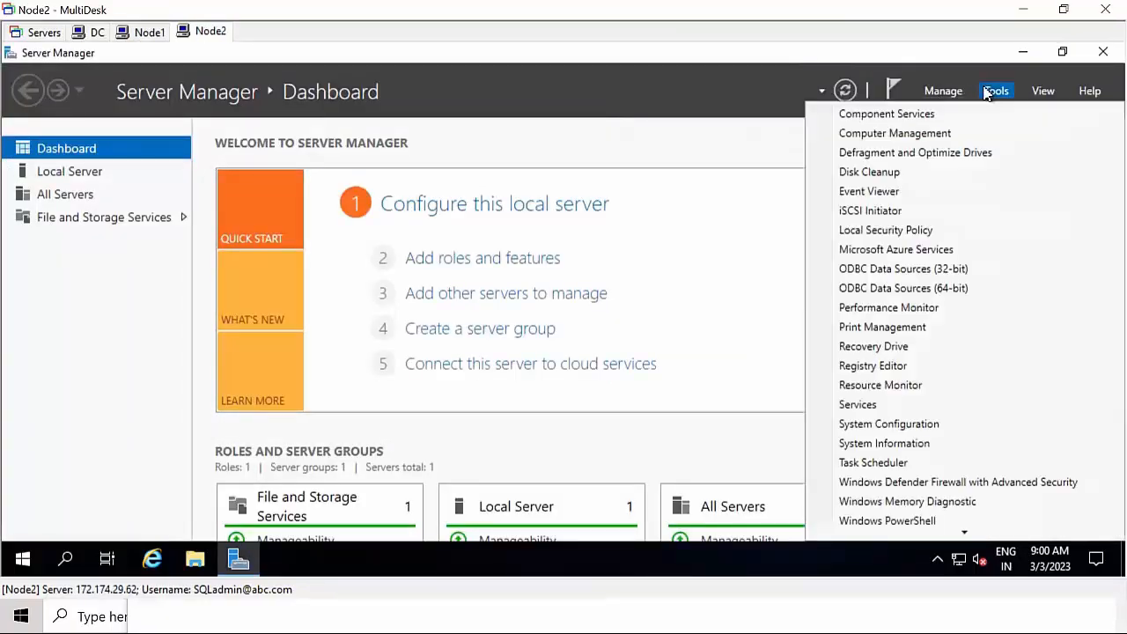
pyautogui.click(906, 136)
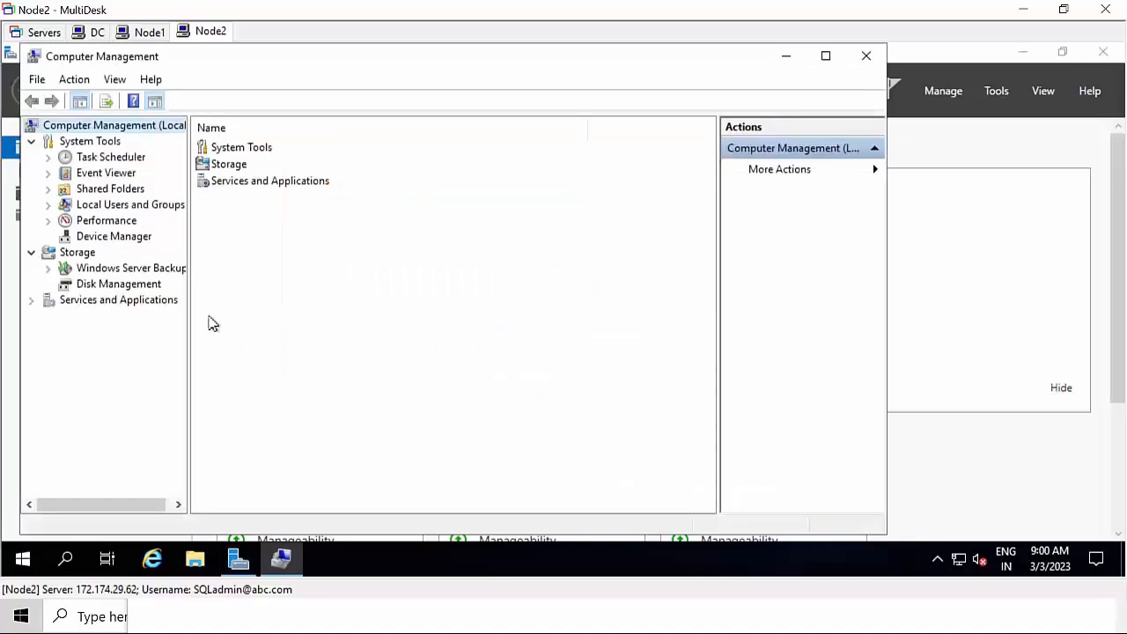
pyautogui.click(94, 290)
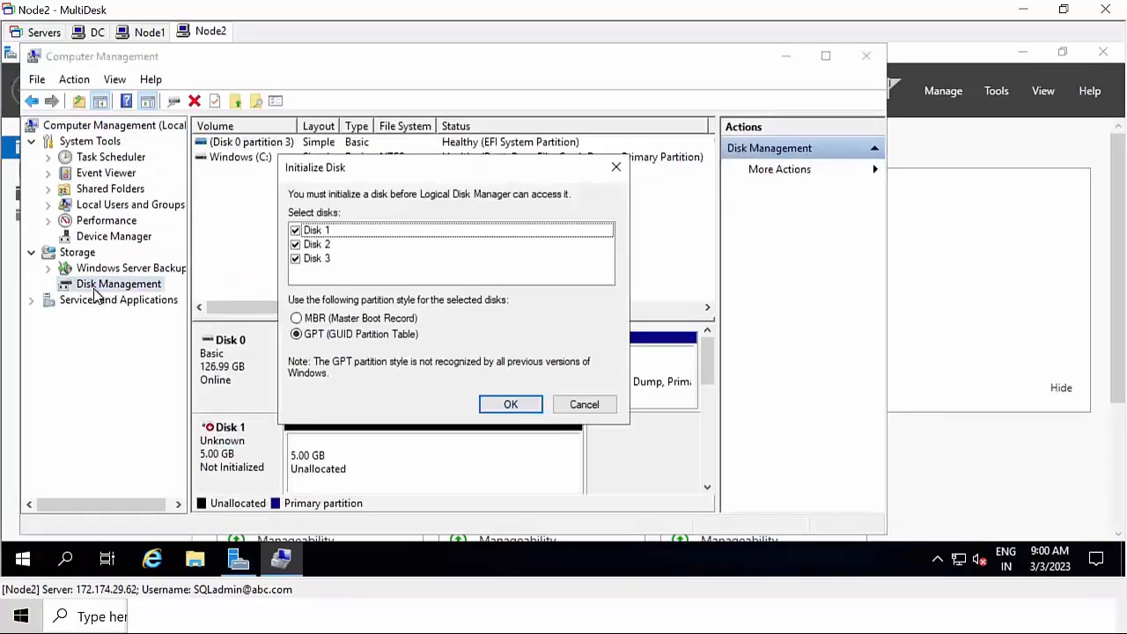
# Initialize Node2's Disks 1–3 as GPT and begin a full-size 5102 MB simple volume on Disk 1
pyautogui.click(528, 412)
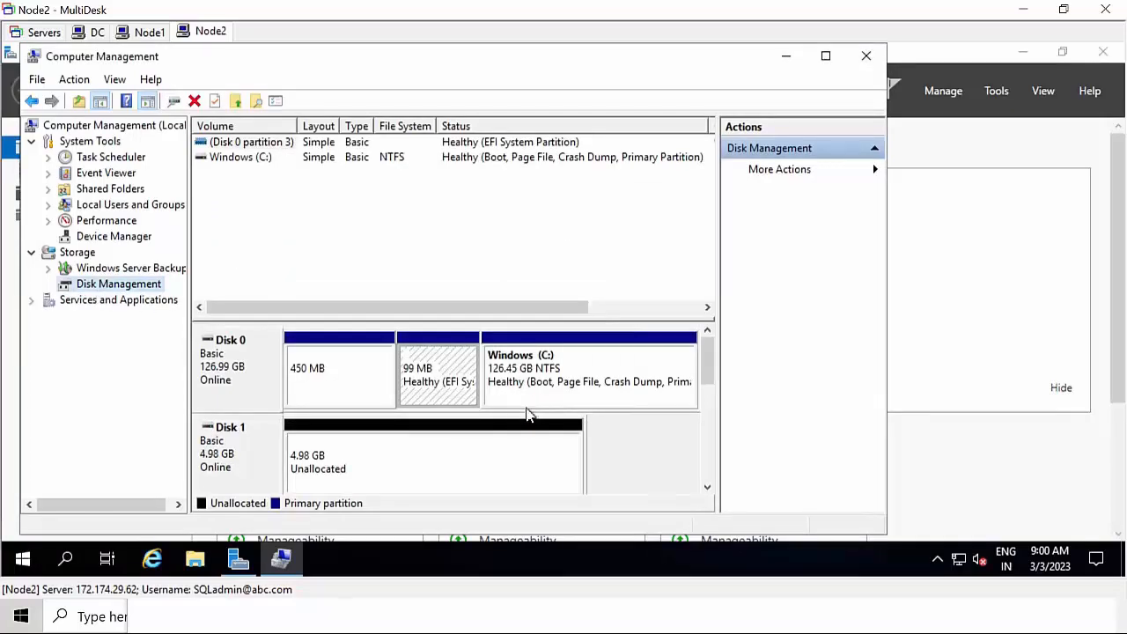
pyautogui.click(835, 58)
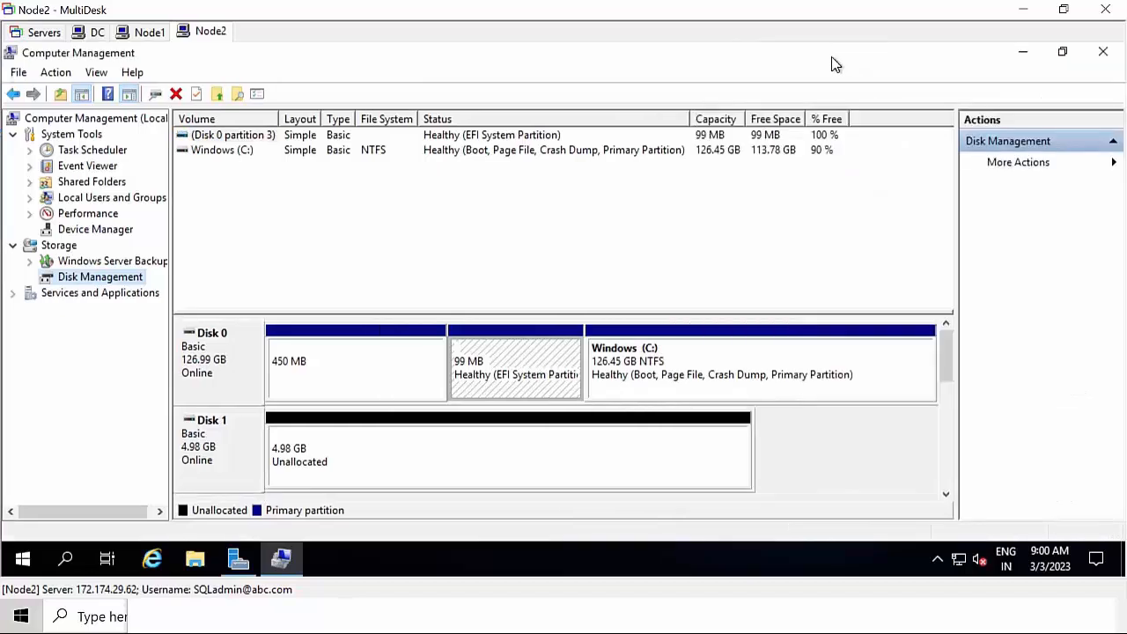
pyautogui.click(248, 477)
pyautogui.rightClick(344, 447)
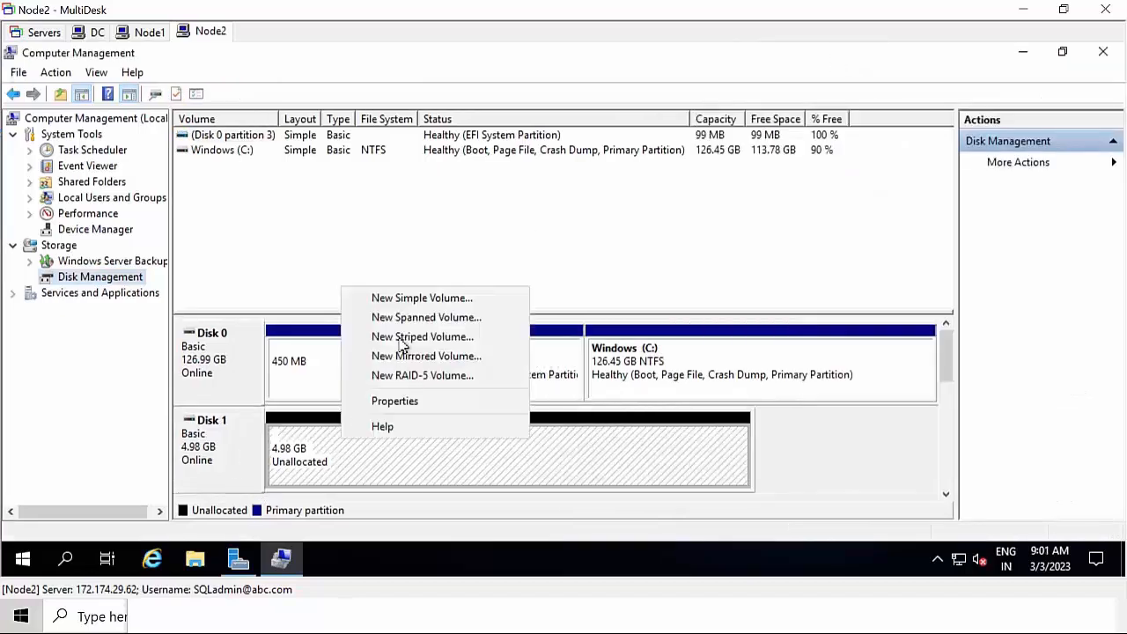
pyautogui.click(417, 299)
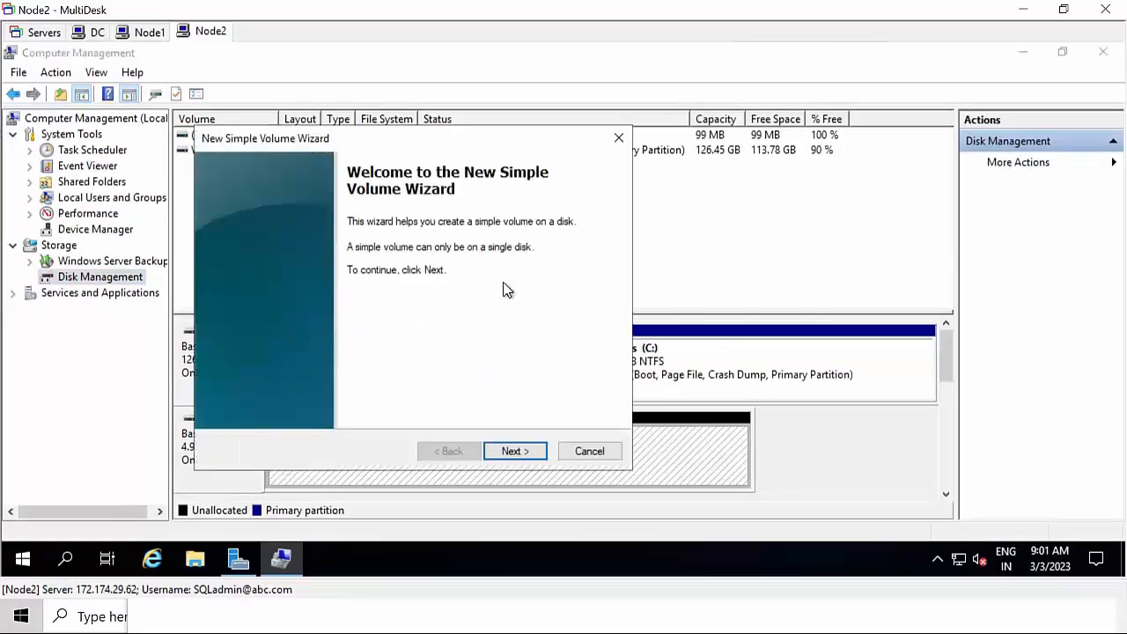
pyautogui.click(518, 450)
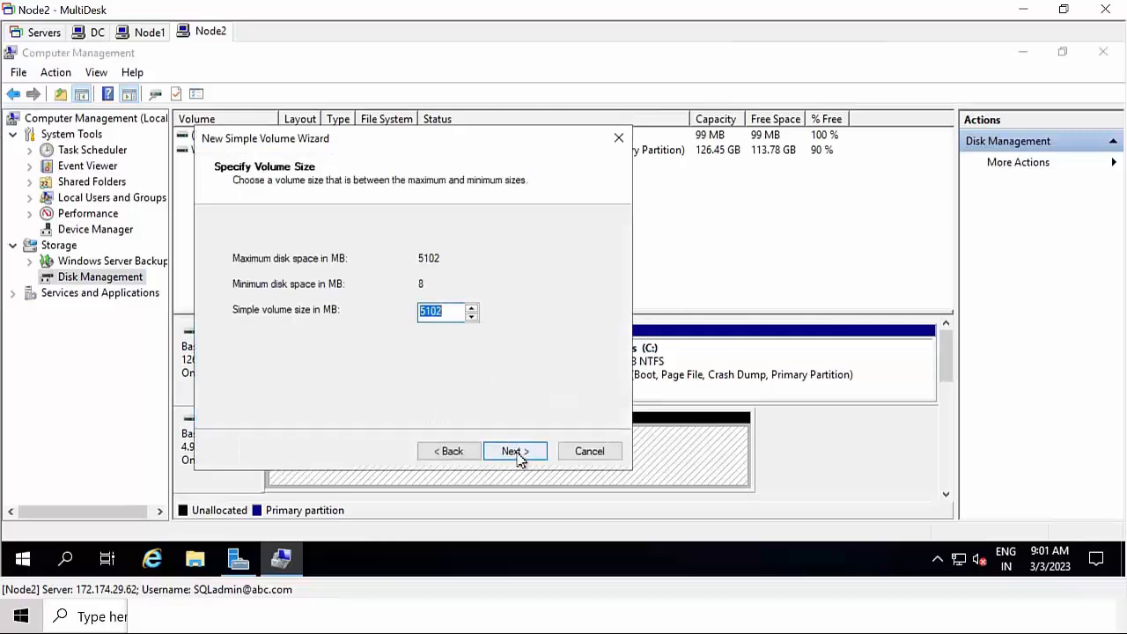
pyautogui.click(518, 454)
# Assign drive letter Q, format it NTFS with 64K allocation units, and finish the wizard
pyautogui.click(497, 258)
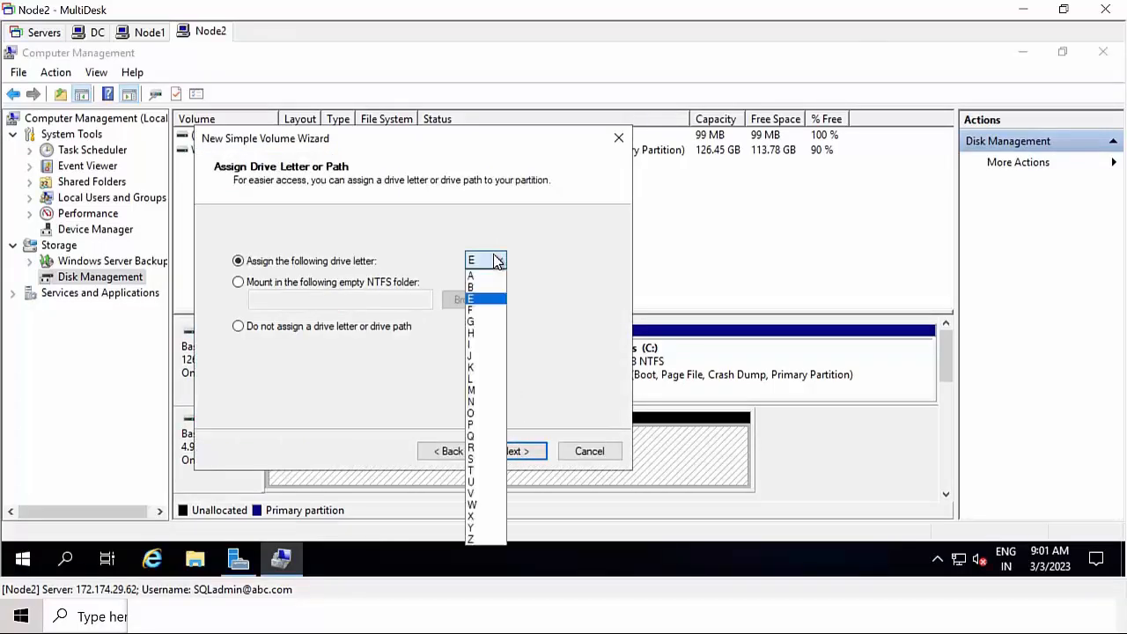
pyautogui.click(480, 437)
pyautogui.click(516, 453)
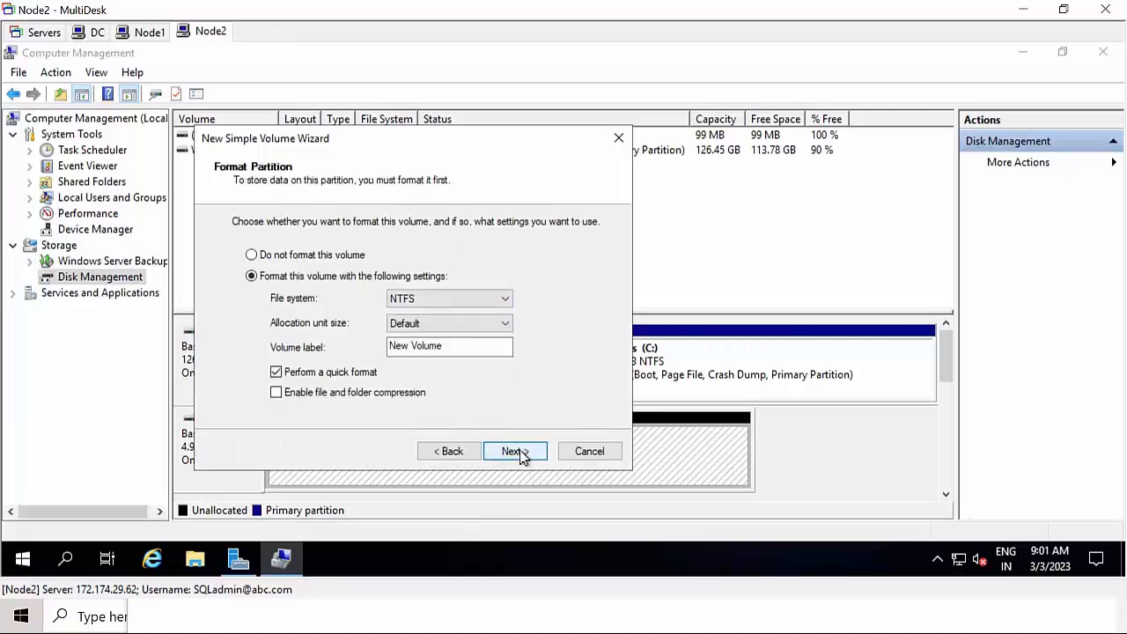
pyautogui.click(446, 332)
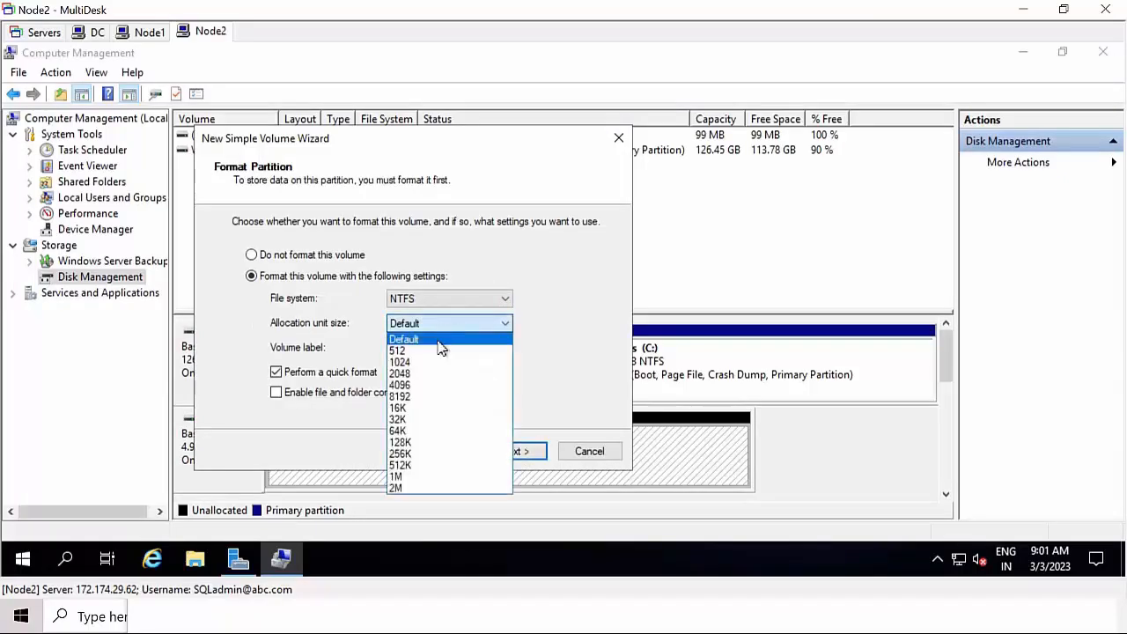
pyautogui.click(409, 433)
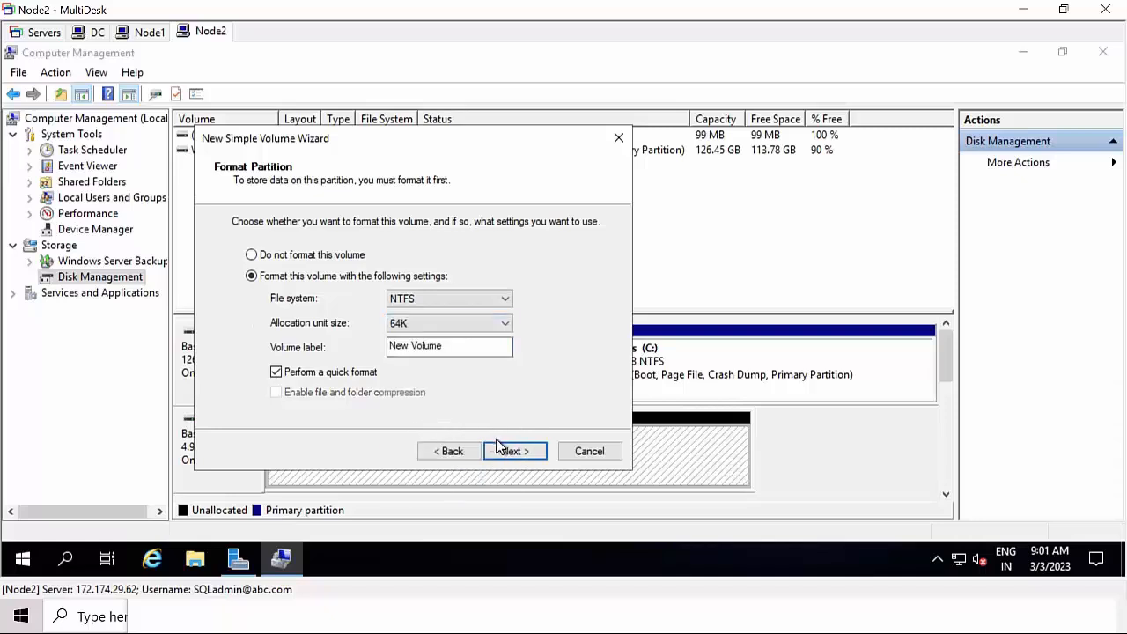
pyautogui.click(520, 457)
pyautogui.click(521, 457)
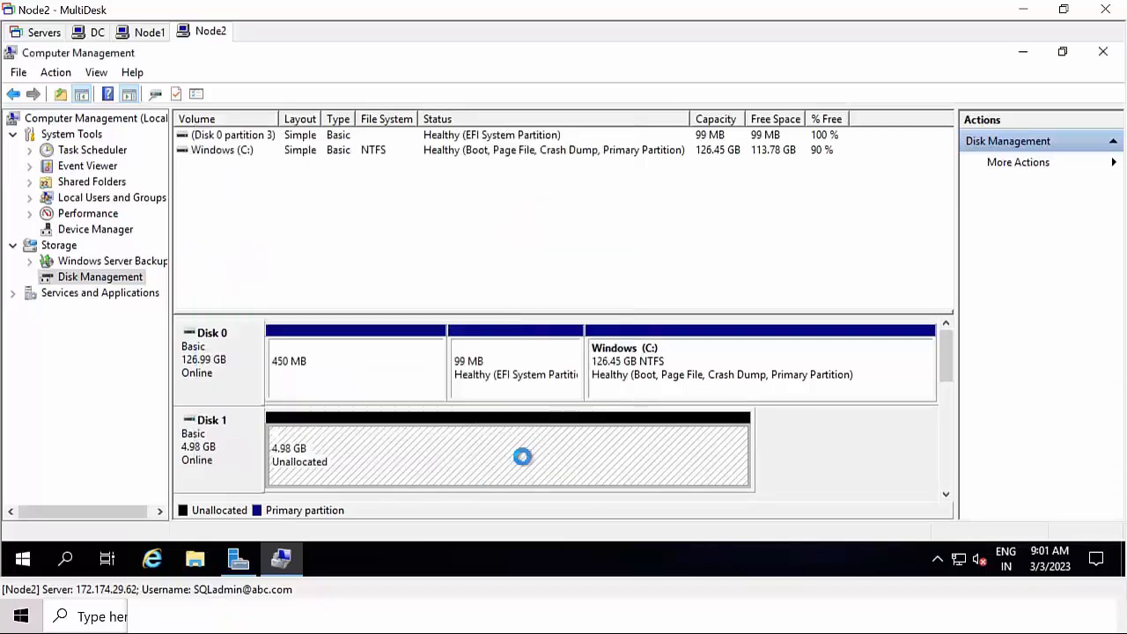